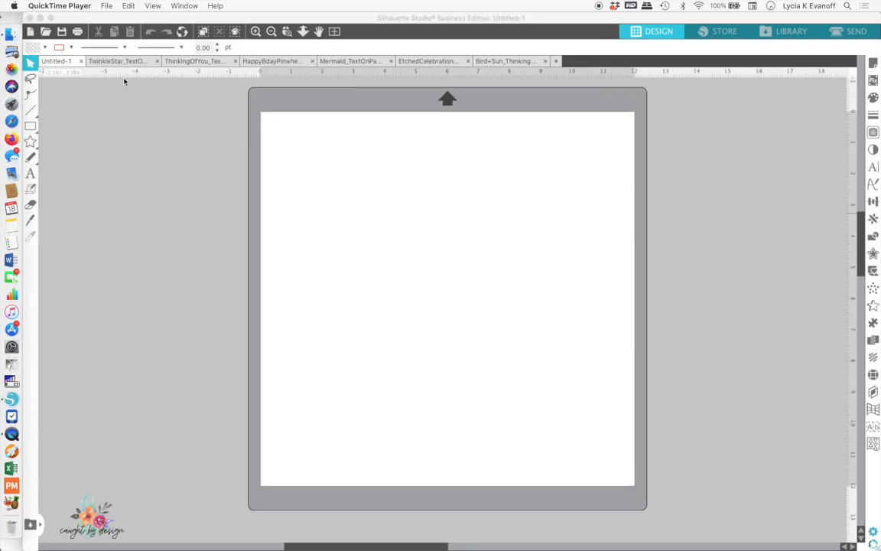
# - Draw an ellipse about 9.74 in wide and 5.08 in high in the middle of the page
pyautogui.click(405, 436)
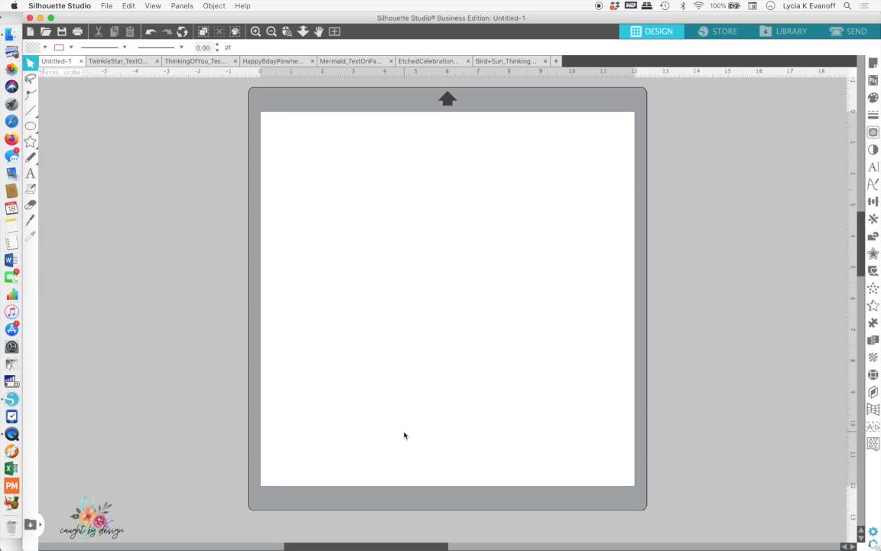
pyautogui.click(32, 127)
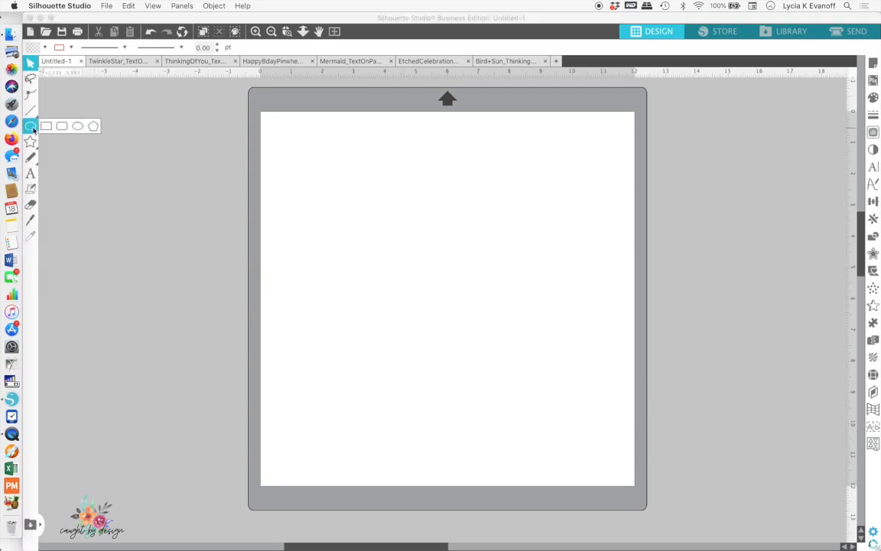
pyautogui.click(77, 125)
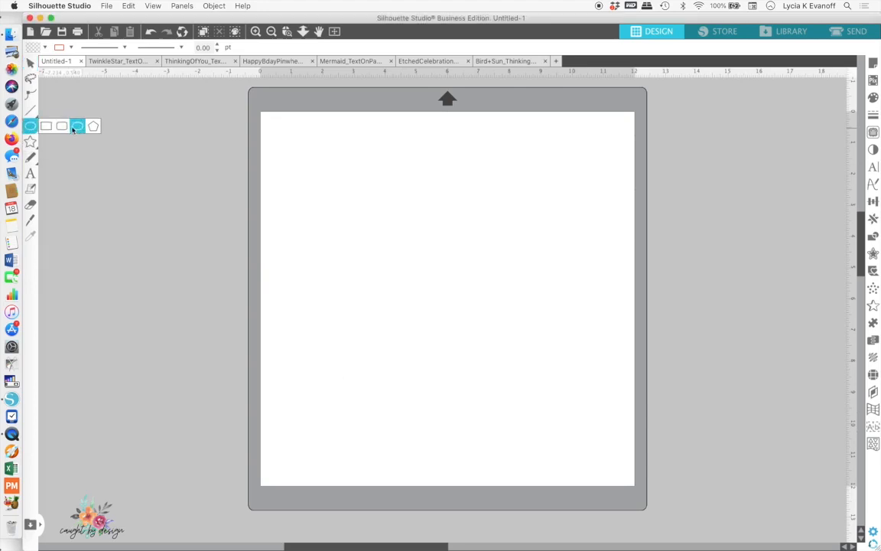
pyautogui.moveTo(290, 187); pyautogui.dragTo(593, 351)
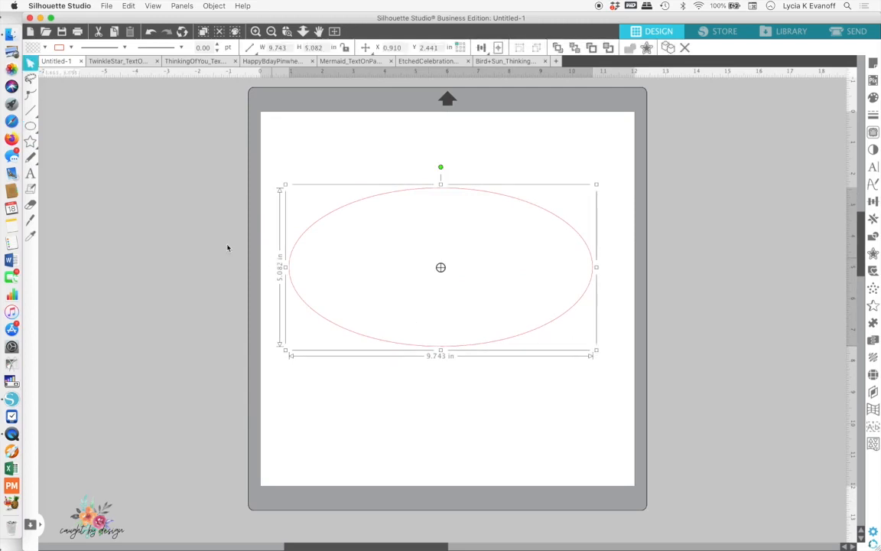
# - Add the text "Welcome" below the ellipse and attach it to the ellipse's upper edge as a text path
pyautogui.click(31, 175)
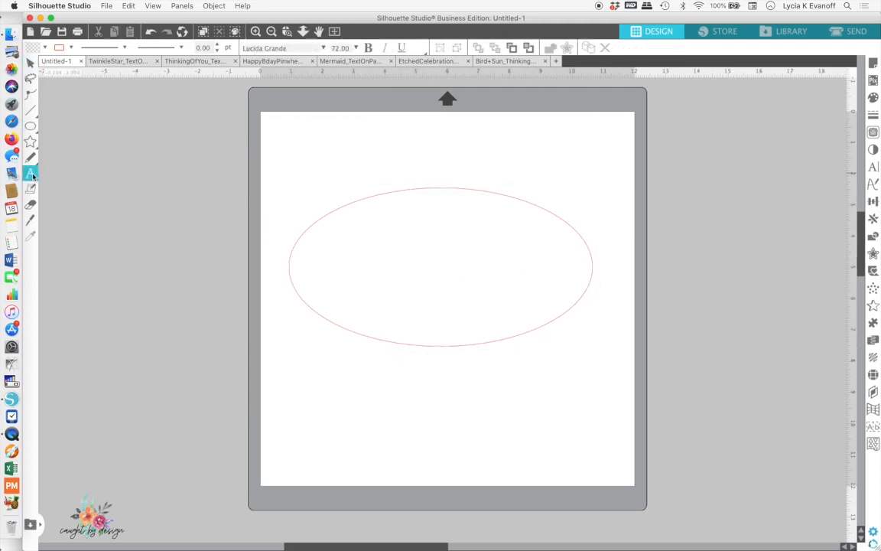
pyautogui.click(322, 426)
pyautogui.write('We')
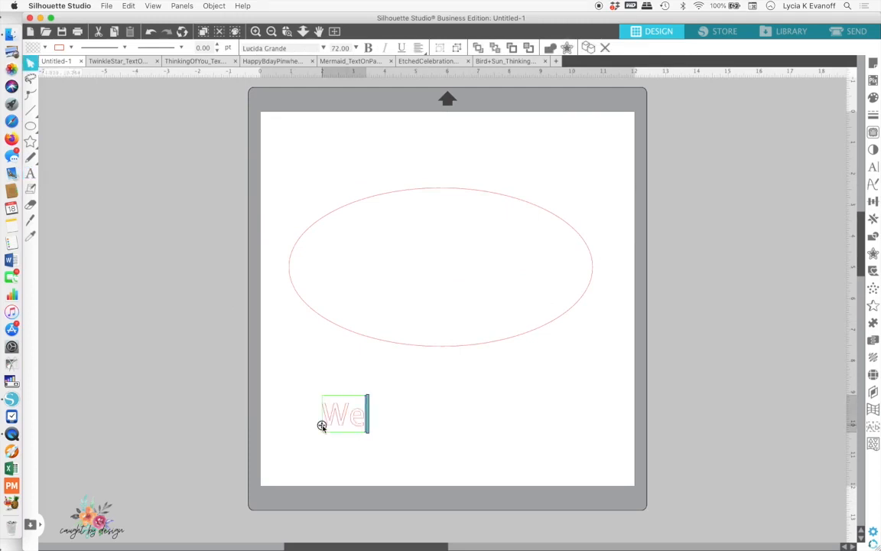
pyautogui.write('lcome')
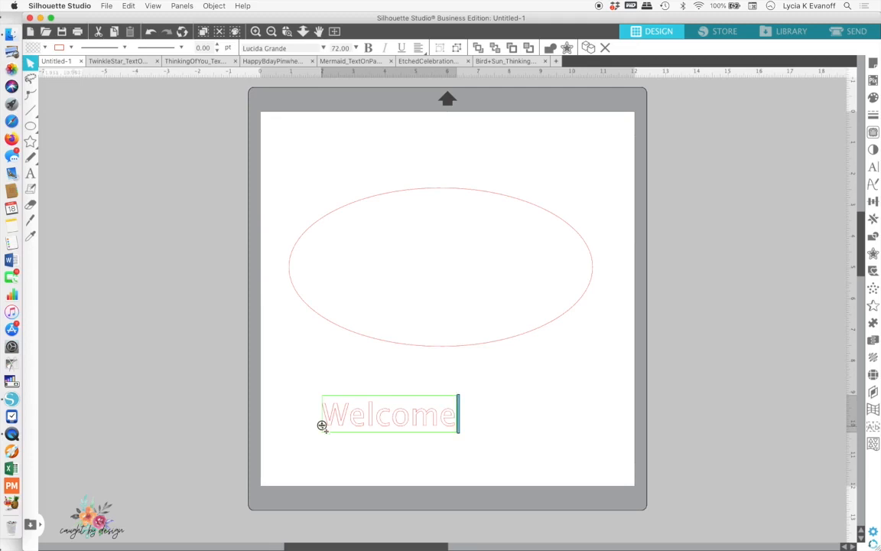
pyautogui.moveTo(337, 404); pyautogui.dragTo(374, 197)
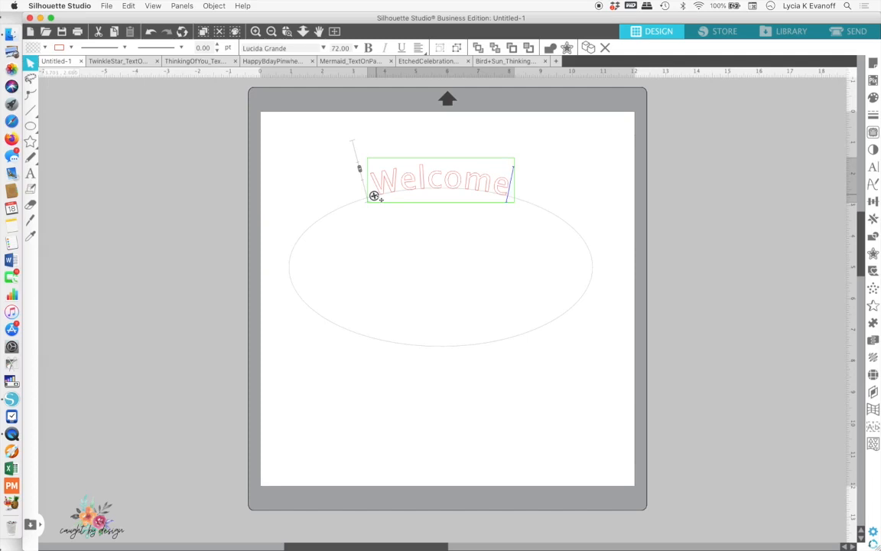
# - Set the curved Welcome text to the LW Darling font at 144 pt
pyautogui.click(482, 271)
pyautogui.click(486, 189)
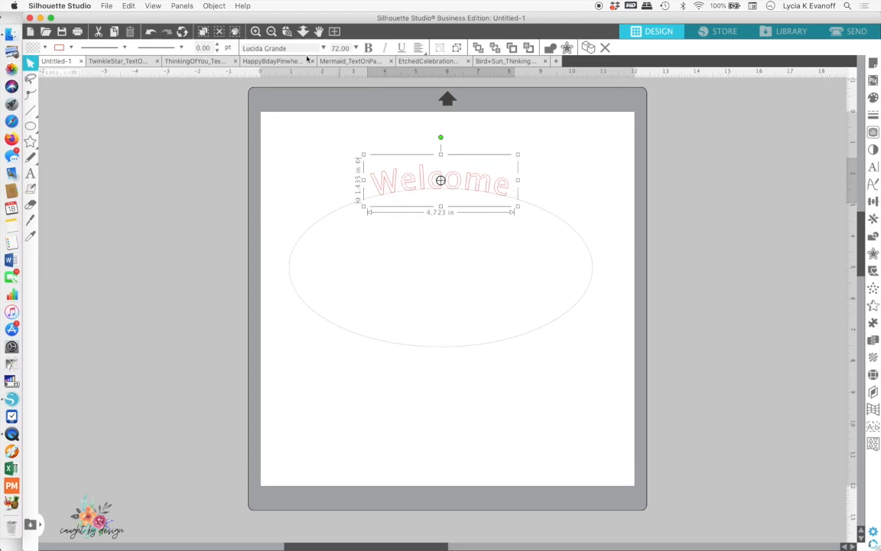
pyautogui.click(251, 48)
pyautogui.write('LW Darling')
pyautogui.press('Return')
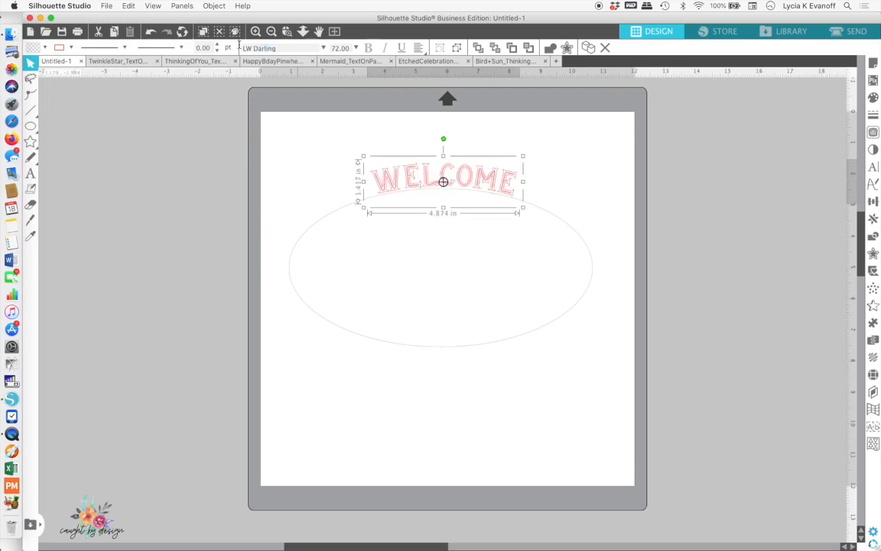
pyautogui.doubleClick(351, 49)
pyautogui.write('144')
pyautogui.press('Return')
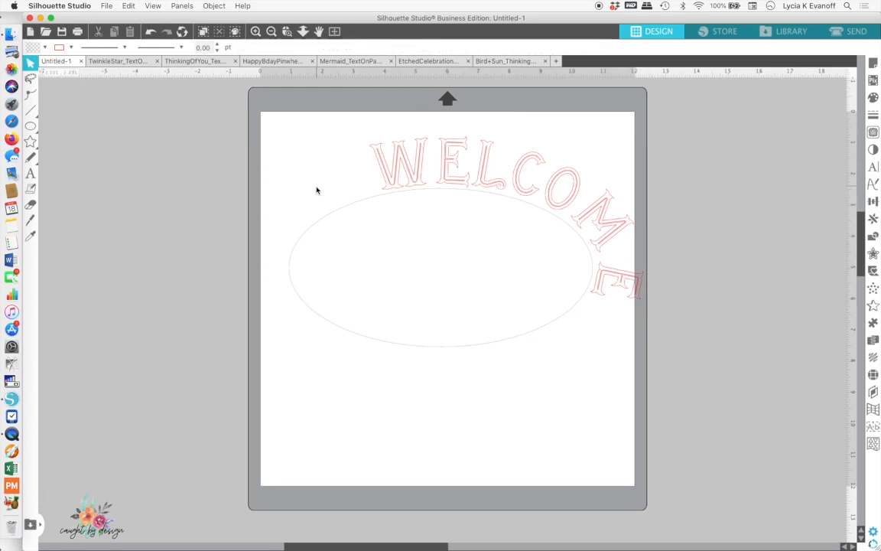
# - Slide the text's start along the ellipse toward its upper left and offset the lettering to the inside of the curve
pyautogui.doubleClick(395, 186)
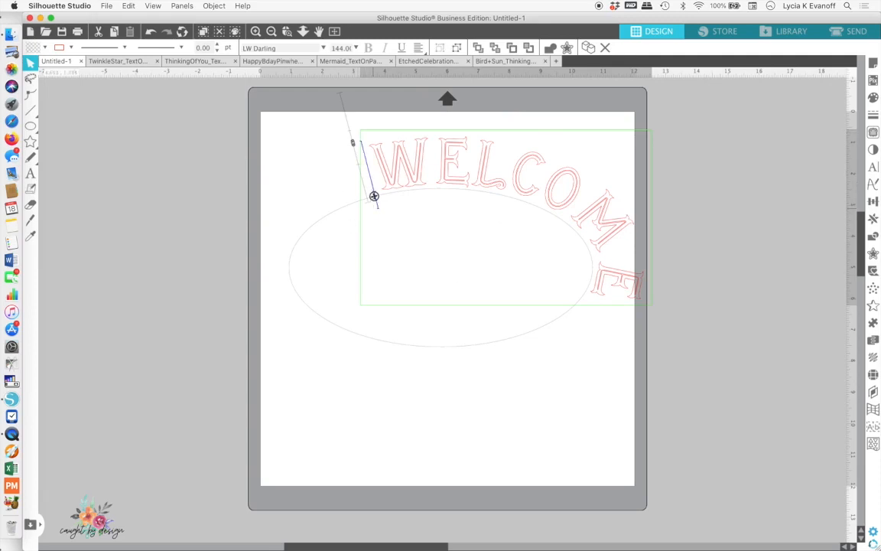
pyautogui.moveTo(373, 197); pyautogui.dragTo(324, 218)
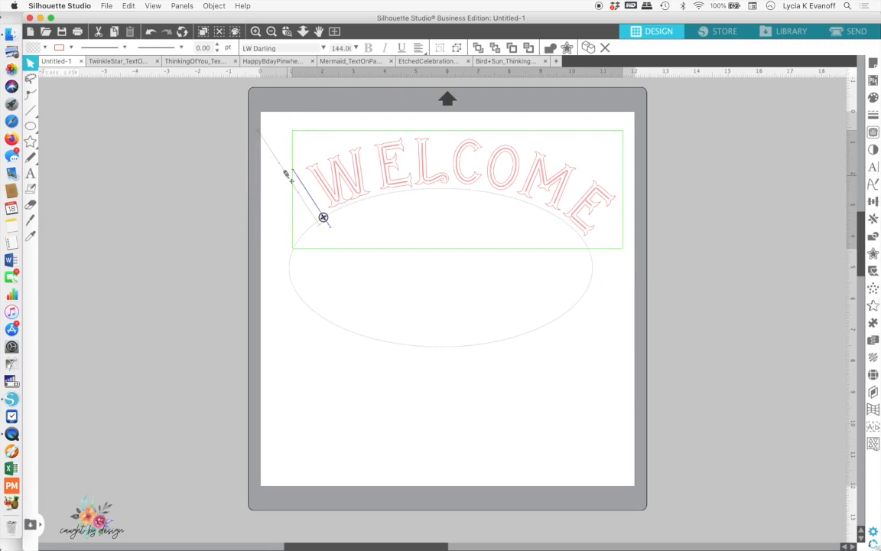
pyautogui.moveTo(287, 175); pyautogui.dragTo(317, 228)
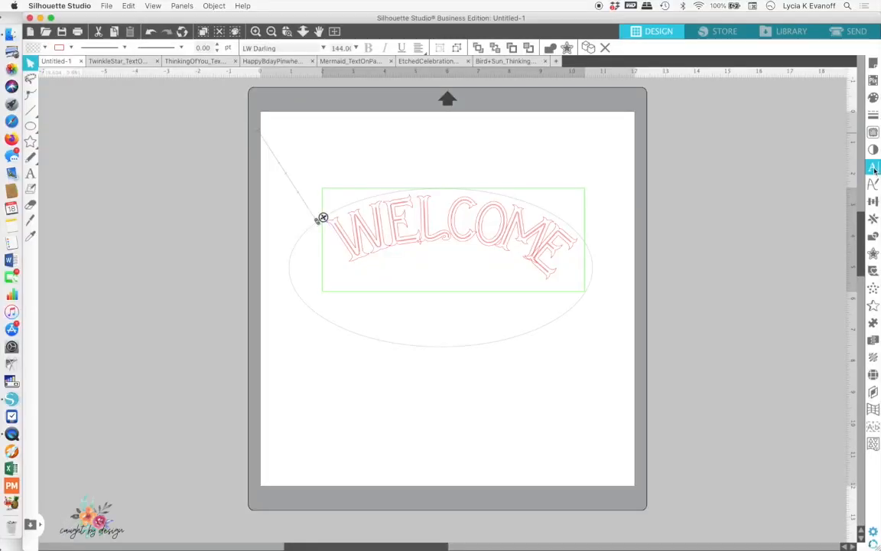
# - Increase the text's character spacing to 170% and slide its starting point down to the ellipse's left end
pyautogui.click(874, 168)
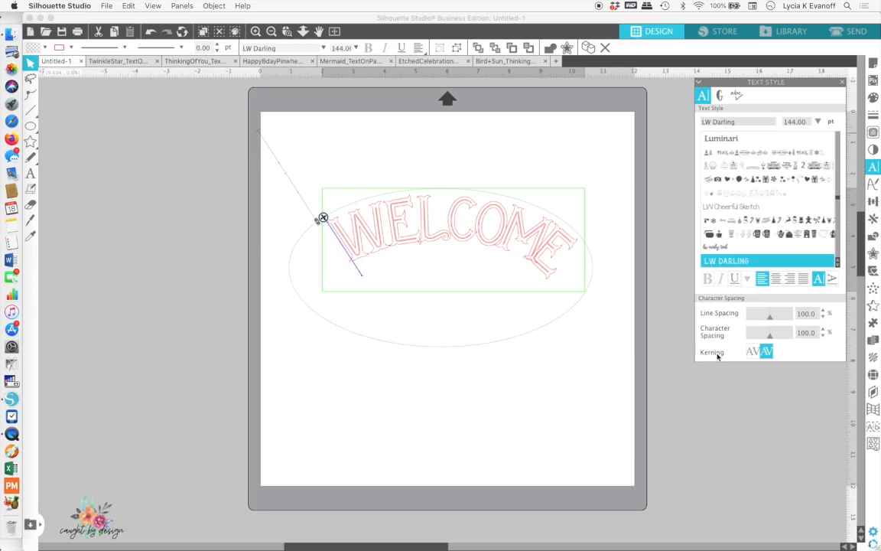
pyautogui.click(380, 385)
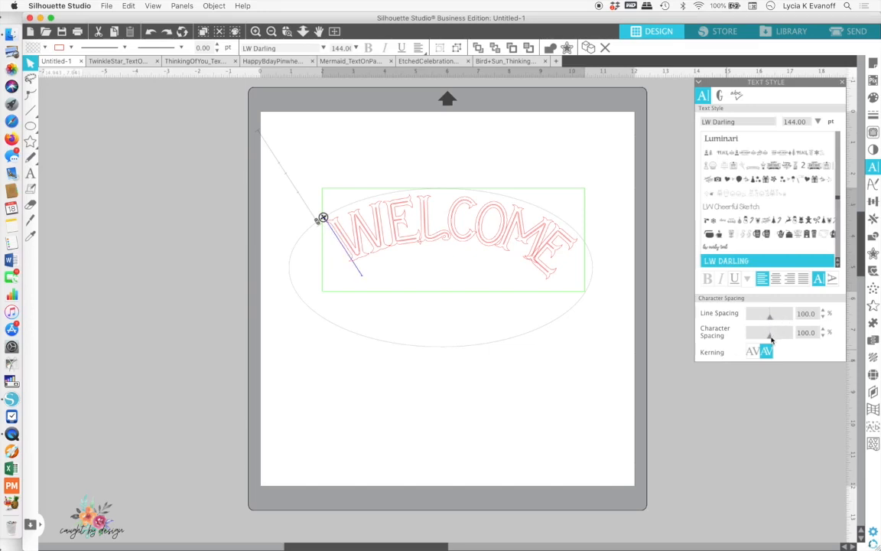
pyautogui.moveTo(771, 340); pyautogui.dragTo(787, 340)
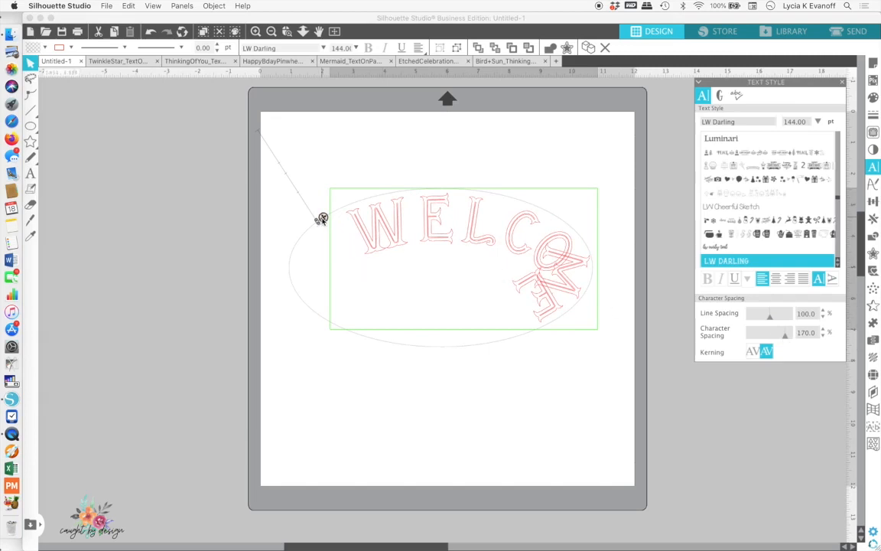
pyautogui.click(306, 227)
pyautogui.moveTo(307, 227); pyautogui.dragTo(293, 285)
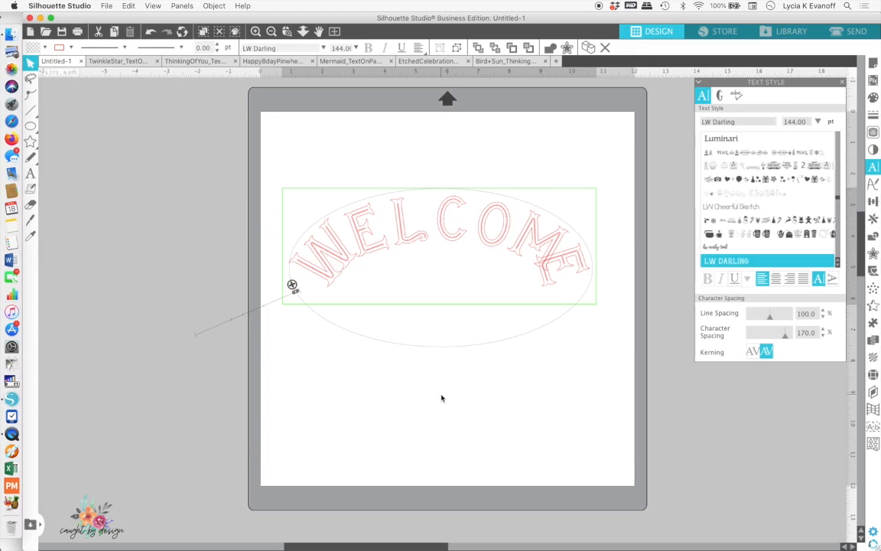
pyautogui.click(409, 397)
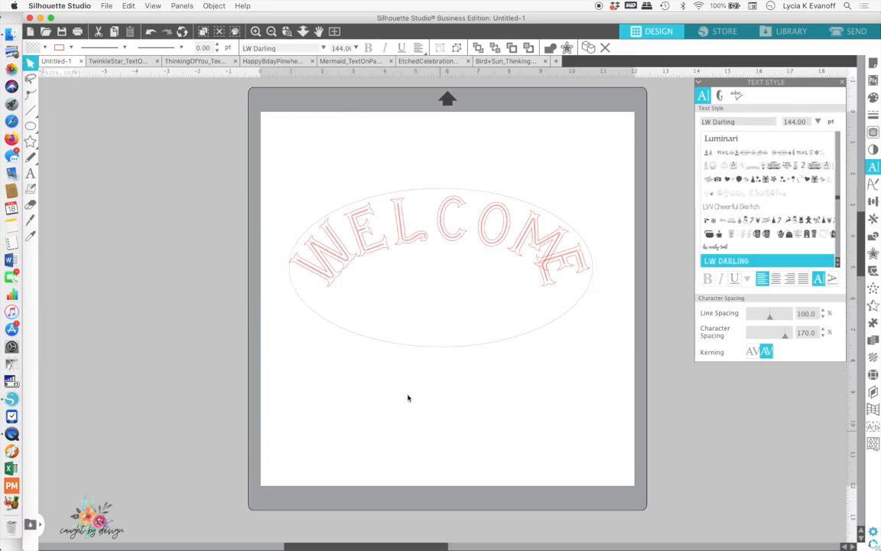
pyautogui.click(319, 283)
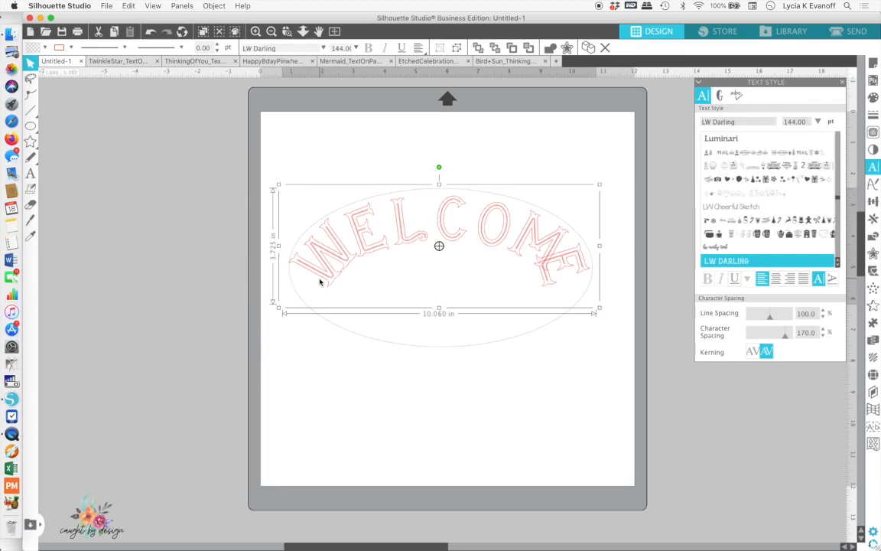
pyautogui.click(356, 48)
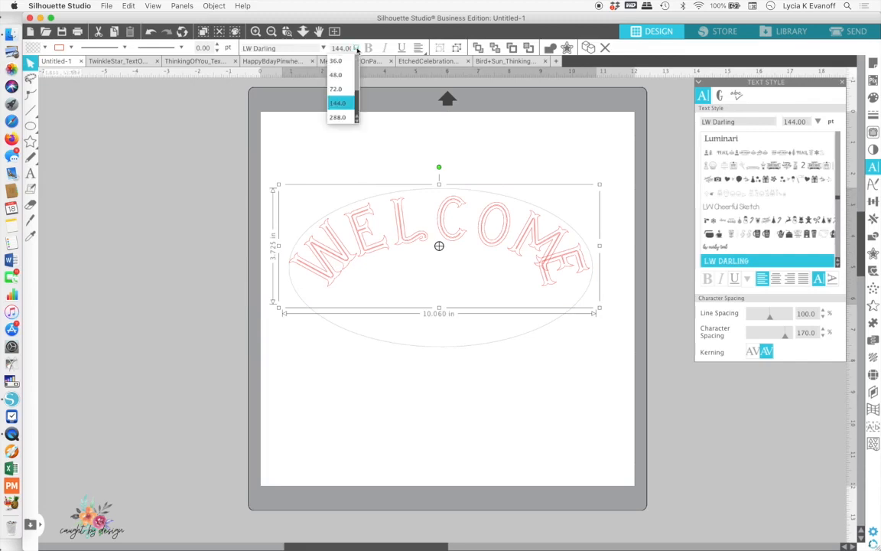
pyautogui.click(336, 89)
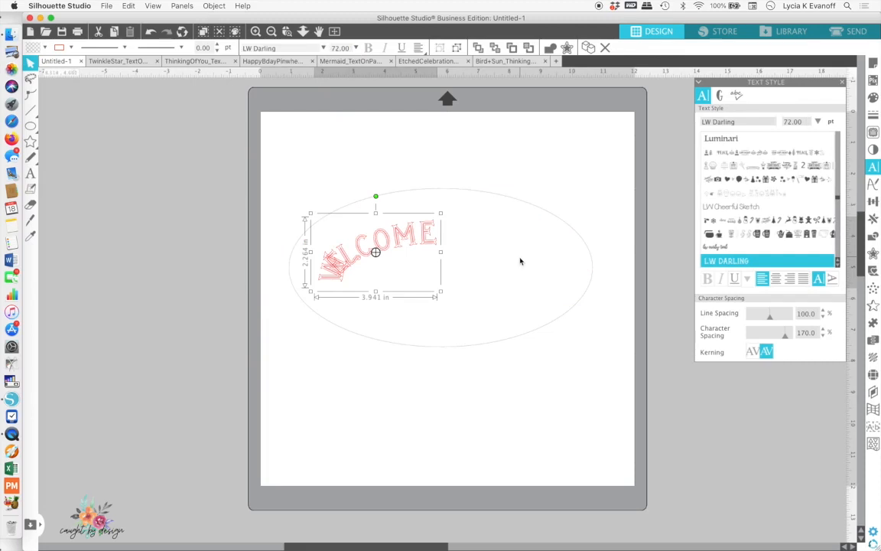
pyautogui.press('super+z')
pyautogui.press('super+z')
# - Select all letters of the curved WELCOME text and set their size to 72 pt
pyautogui.doubleClick(330, 282)
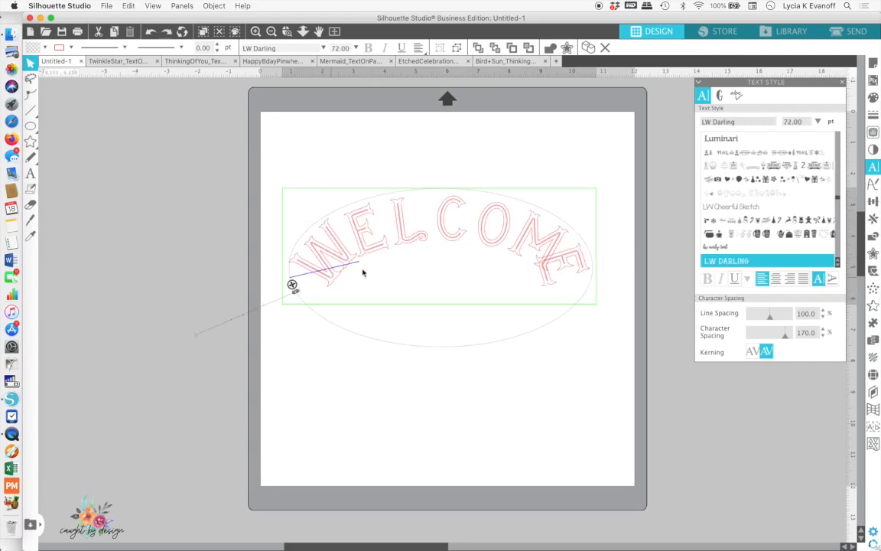
pyautogui.click(567, 287)
pyautogui.moveTo(567, 289); pyautogui.dragTo(311, 254)
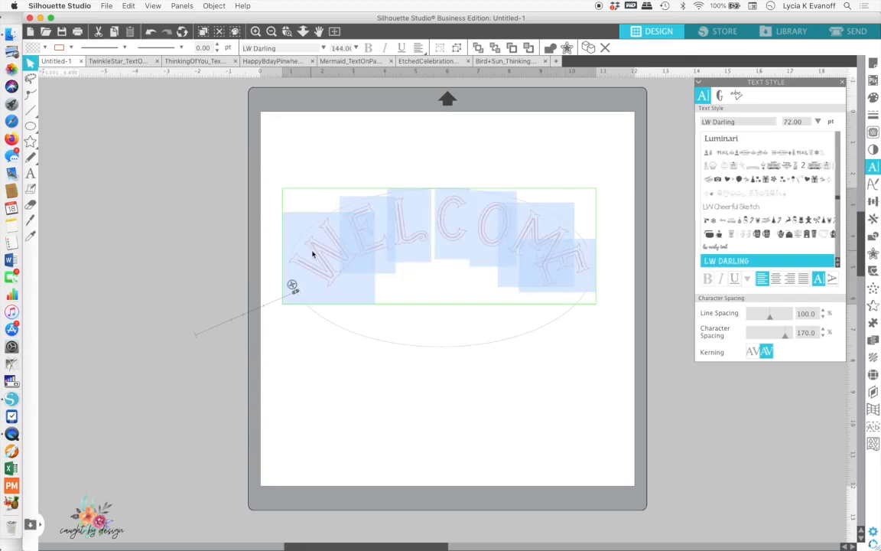
pyautogui.click(333, 49)
pyautogui.write('72')
pyautogui.press('Return')
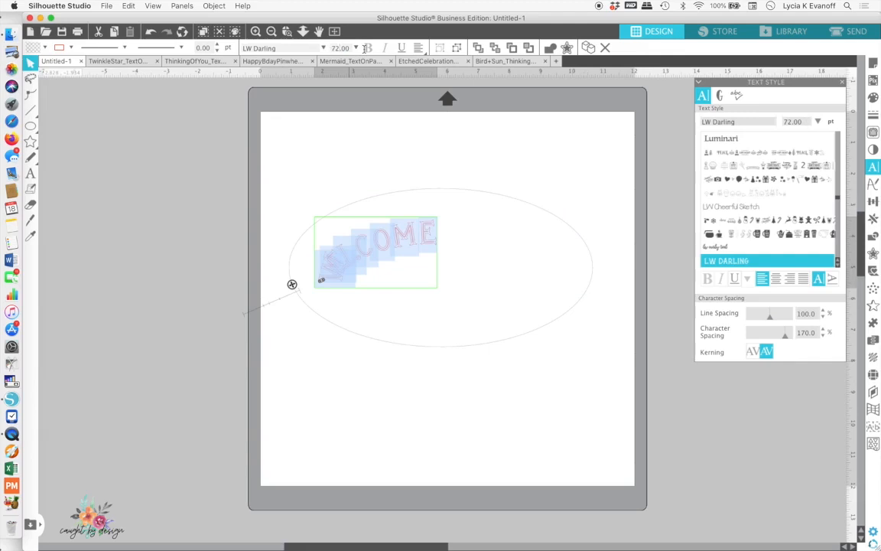
pyautogui.click(334, 370)
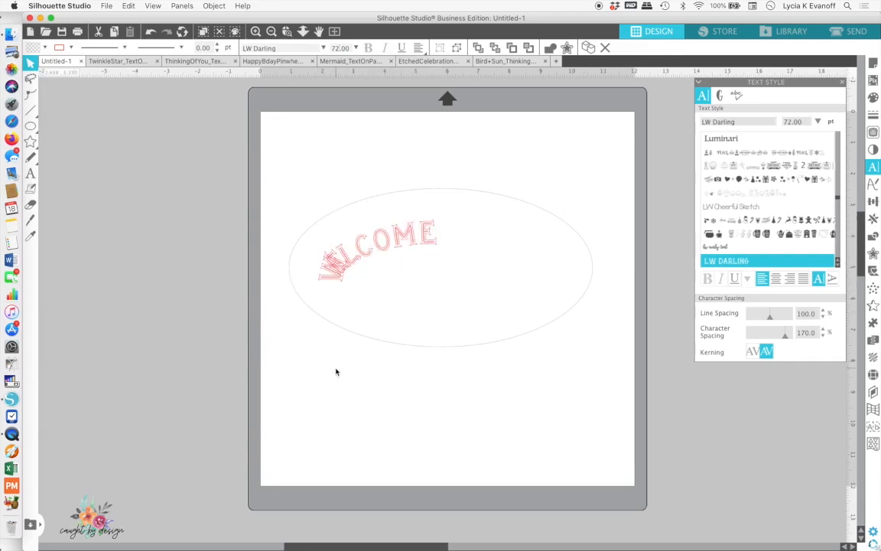
# - Slide the text up to the ellipse's upper left and offset it to the outside, close to the curve
pyautogui.click(332, 284)
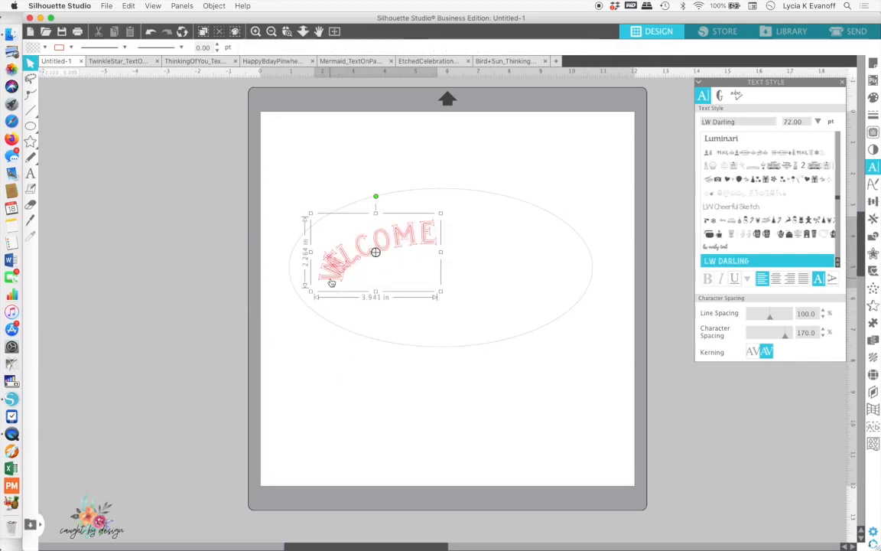
pyautogui.click(403, 329)
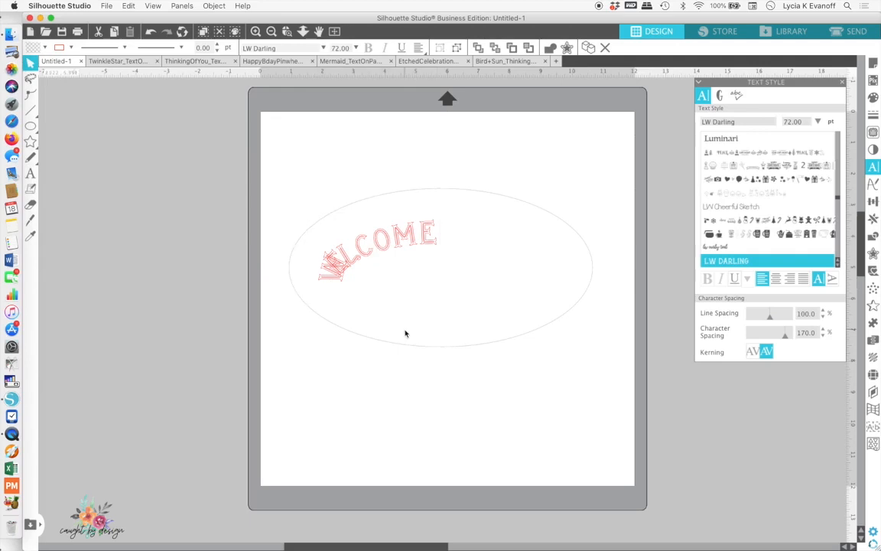
pyautogui.click(339, 288)
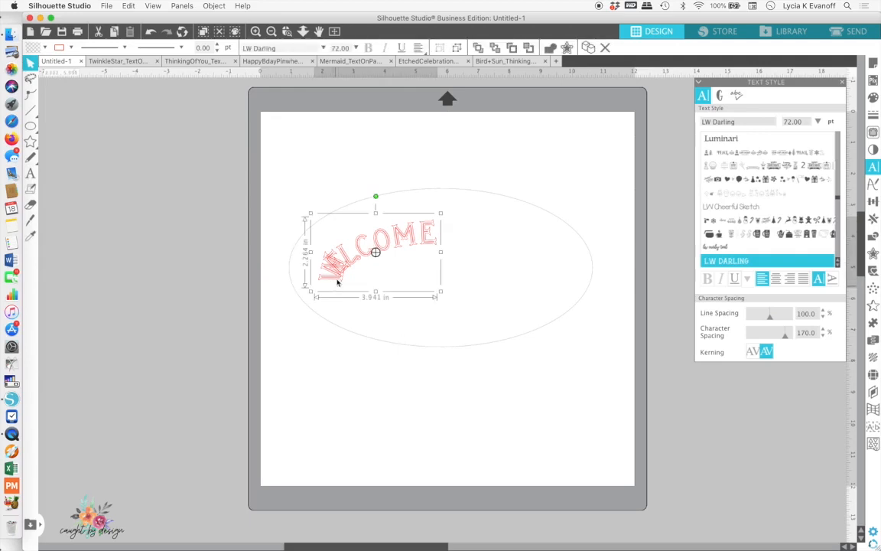
pyautogui.doubleClick(333, 288)
pyautogui.moveTo(292, 285); pyautogui.dragTo(319, 183)
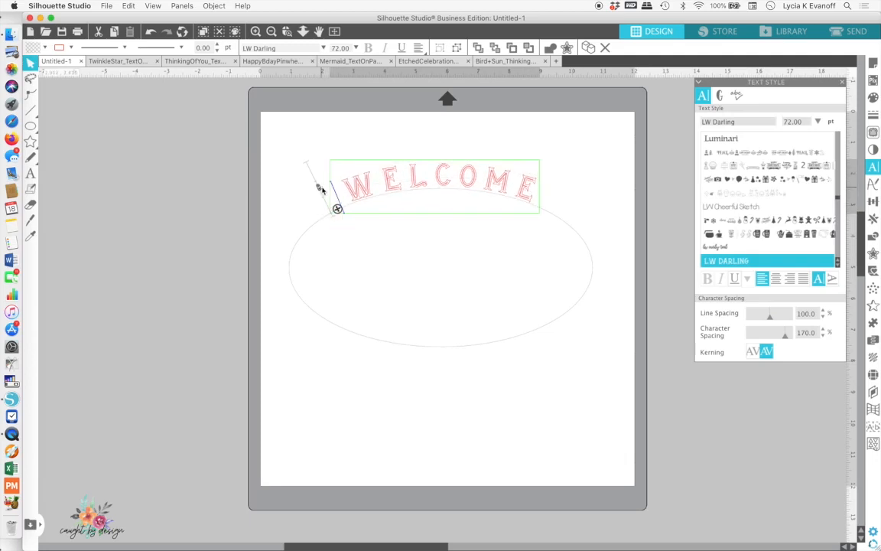
pyautogui.moveTo(323, 187); pyautogui.dragTo(320, 190)
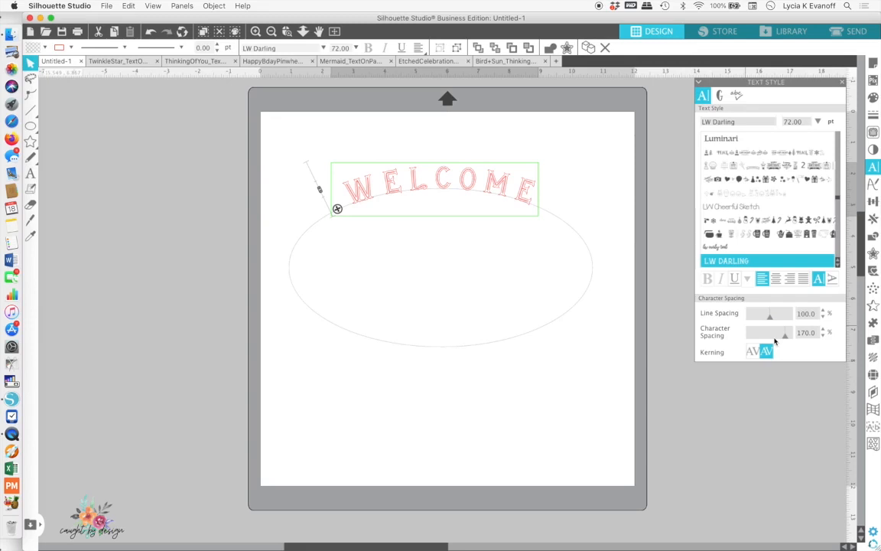
# - Reduce the text's character spacing to 85% and slide it along the ellipse to centre it over the top
pyautogui.moveTo(786, 338); pyautogui.dragTo(766, 341)
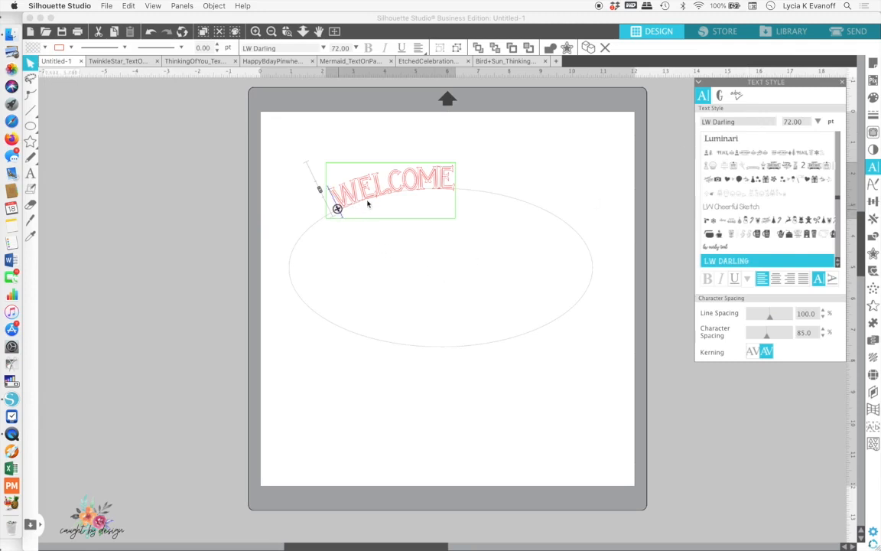
pyautogui.moveTo(338, 208); pyautogui.dragTo(376, 195)
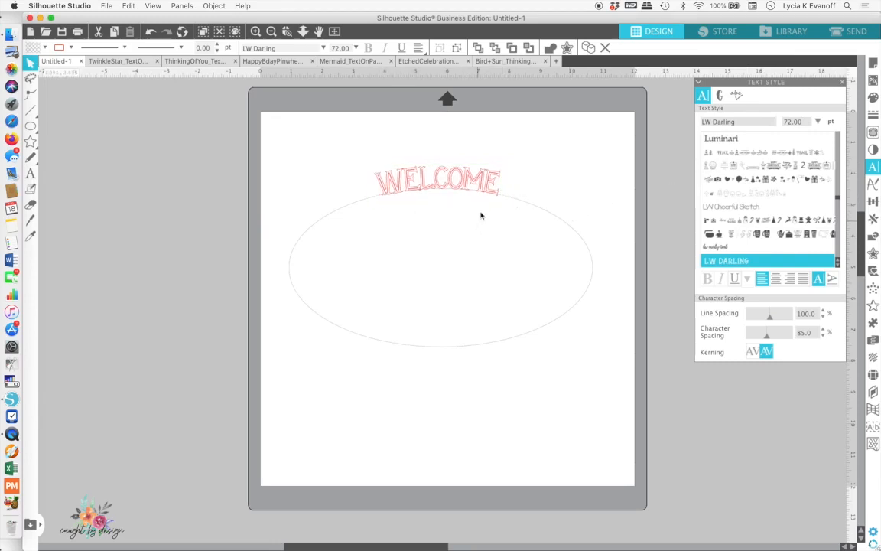
# - Set the size of all letters of the curved WELCOME text to 100 pt and slide it along the ellipse to centre it over the top
pyautogui.click(492, 196)
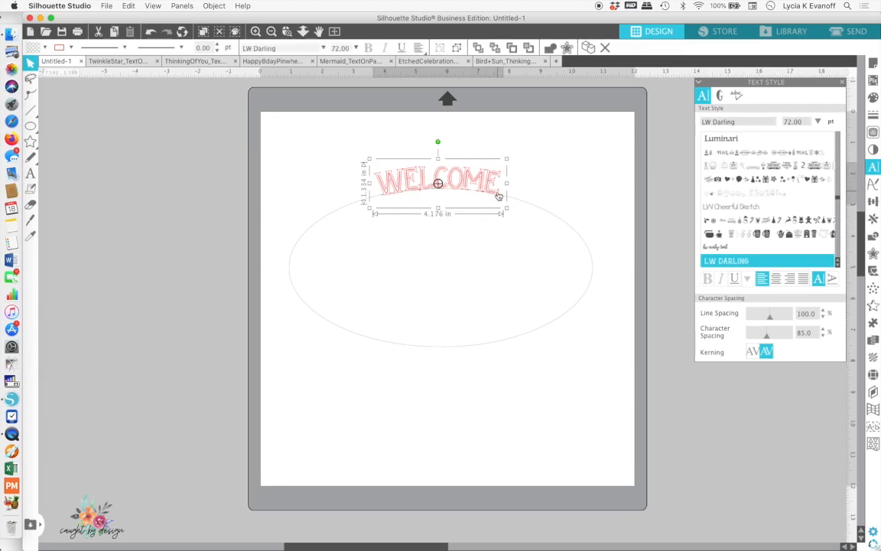
pyautogui.doubleClick(498, 197)
pyautogui.moveTo(498, 193); pyautogui.dragTo(366, 173)
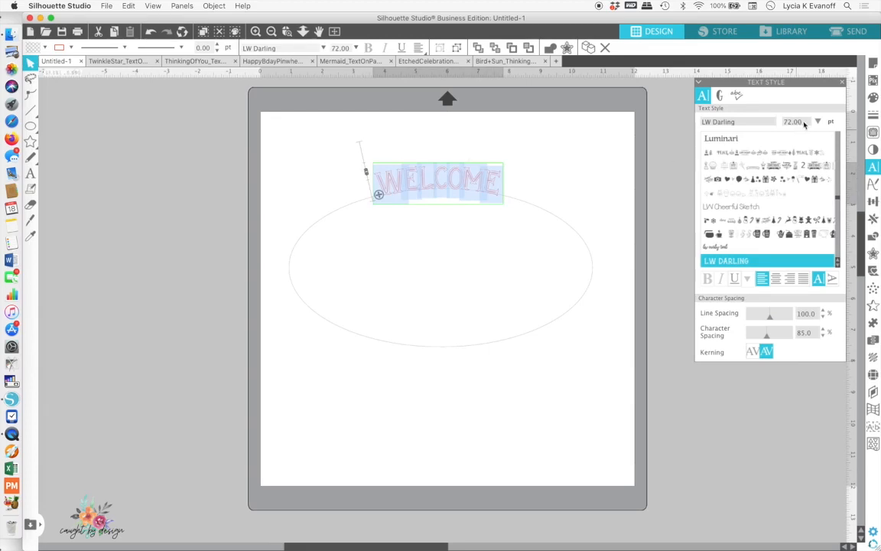
pyautogui.moveTo(804, 122); pyautogui.dragTo(768, 118)
pyautogui.write('1')
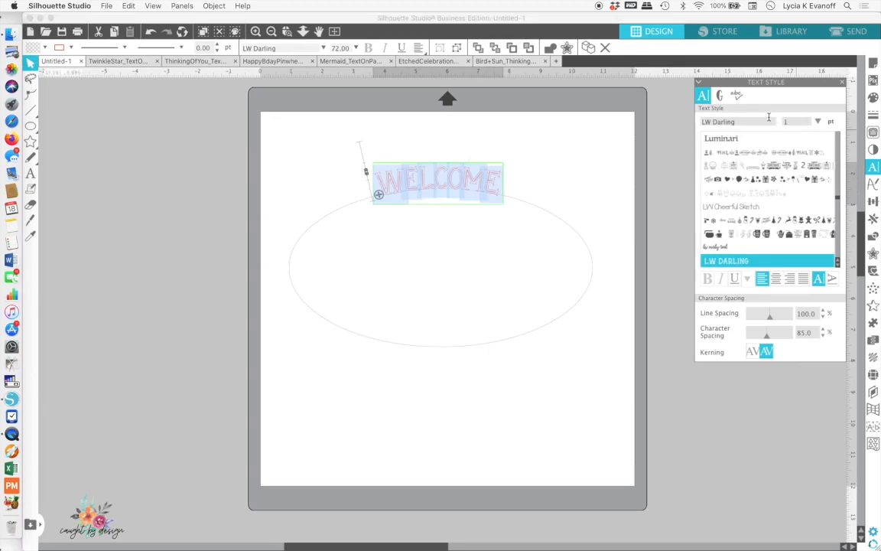
pyautogui.press('Return')
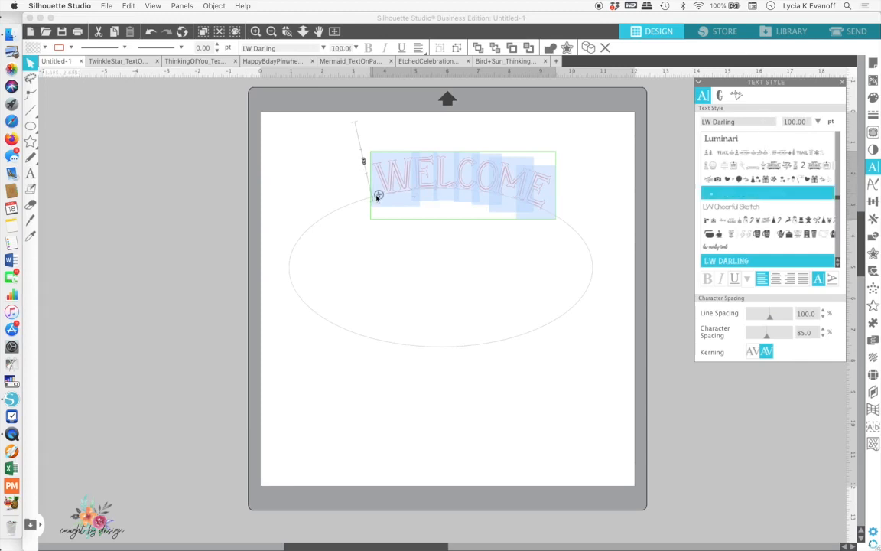
pyautogui.moveTo(378, 195); pyautogui.dragTo(356, 203)
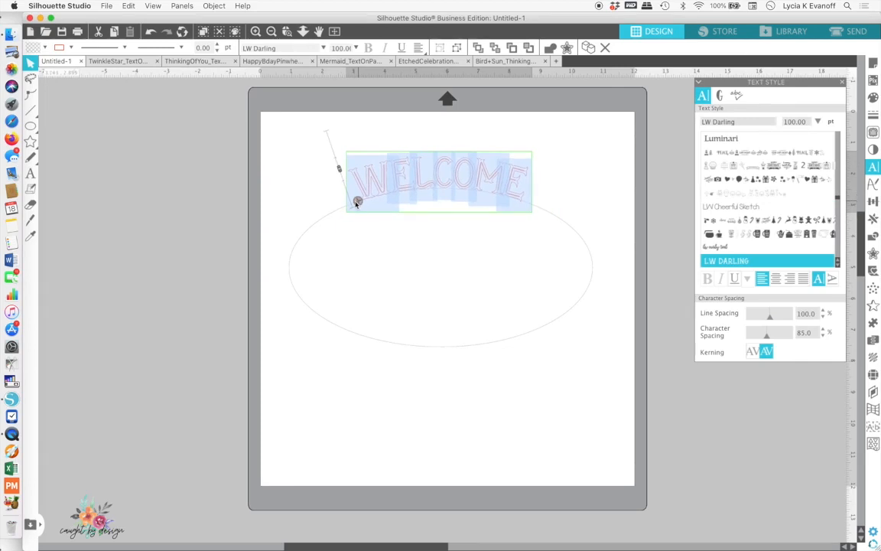
pyautogui.click(408, 319)
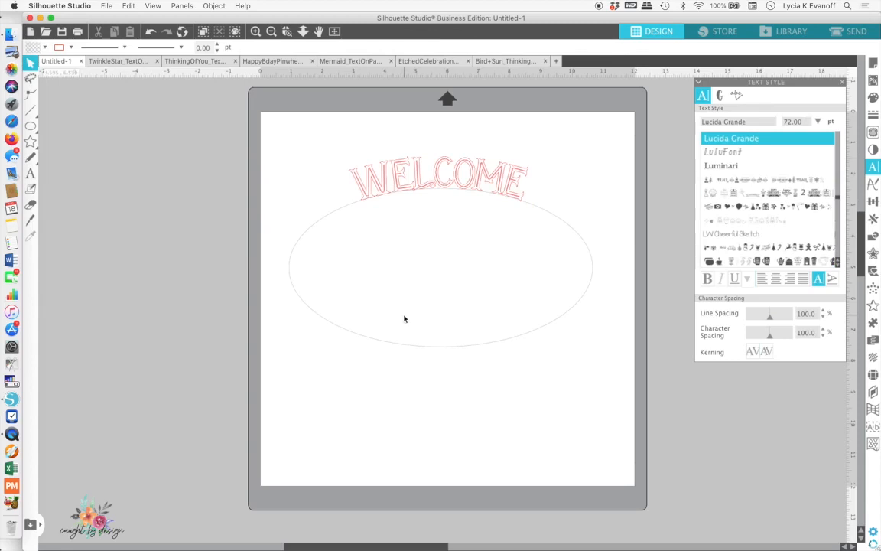
# - Copy the curved WELCOME text, paste a straight duplicate onto the page and move it below the ellipse at the page's left edge
pyautogui.click(397, 181)
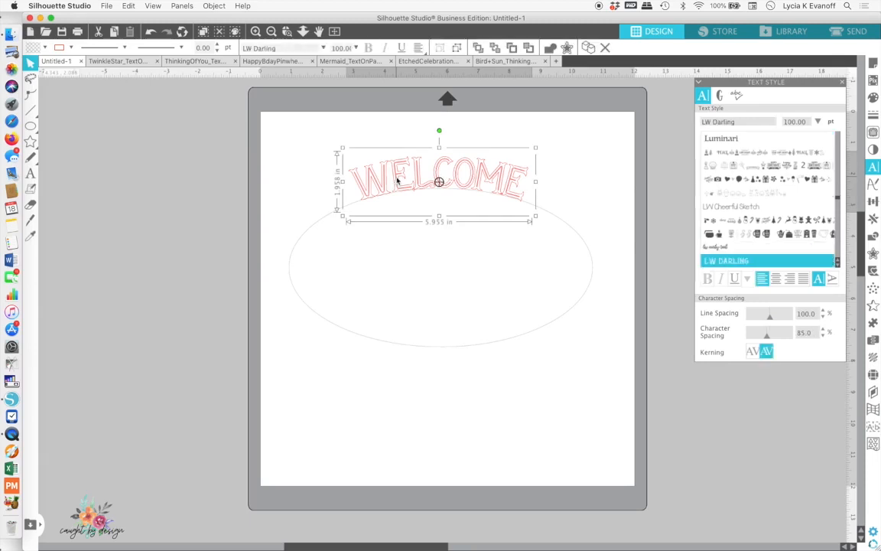
pyautogui.rightClick(397, 180)
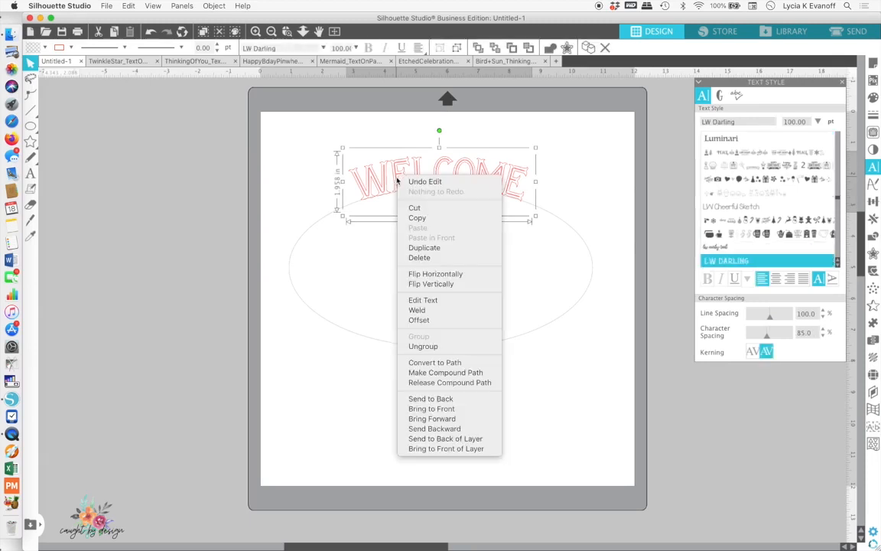
pyautogui.click(417, 218)
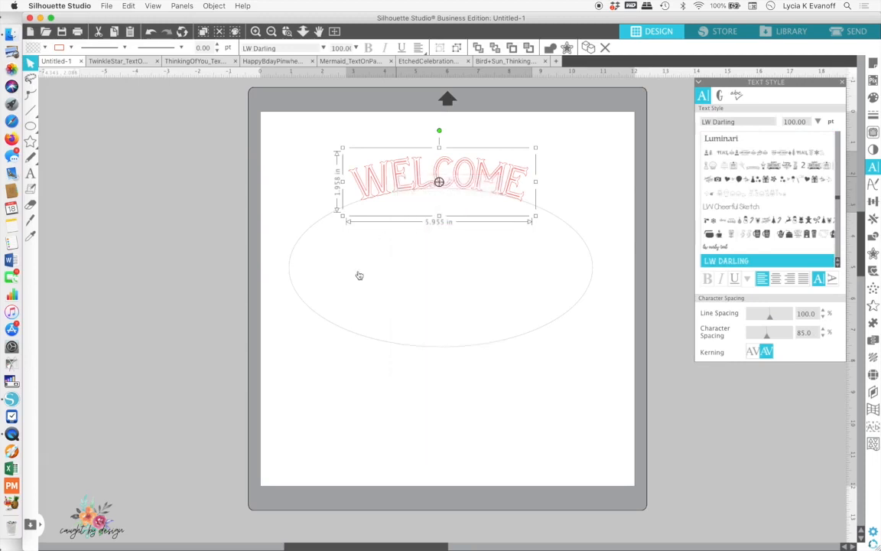
pyautogui.click(290, 446)
pyautogui.rightClick(290, 445)
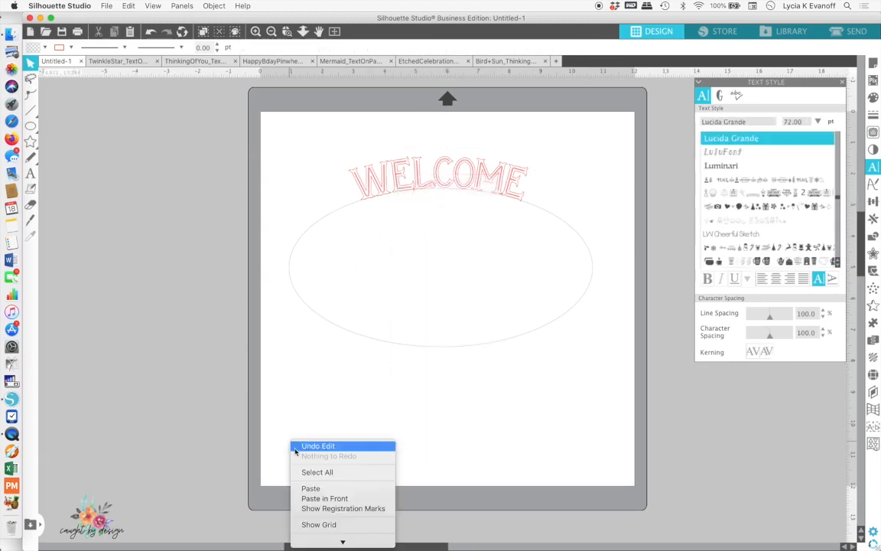
pyautogui.click(306, 490)
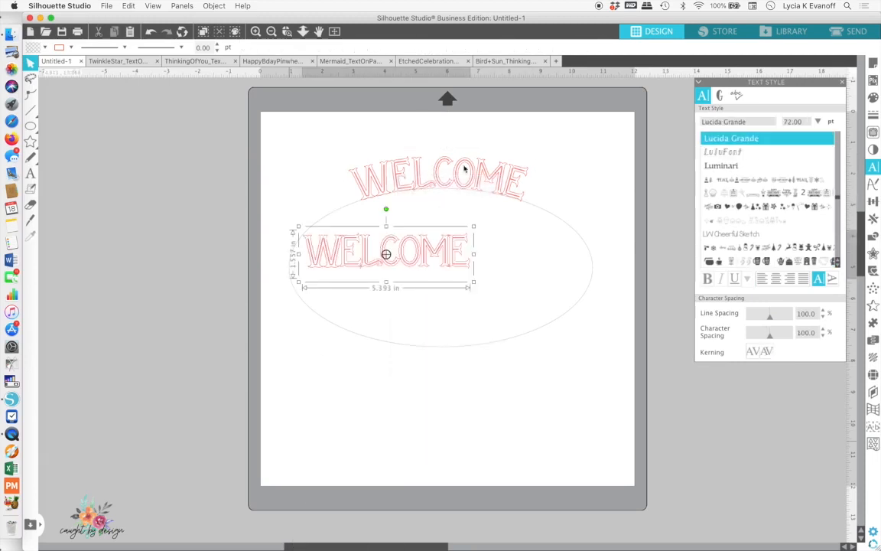
pyautogui.moveTo(421, 242); pyautogui.dragTo(374, 374)
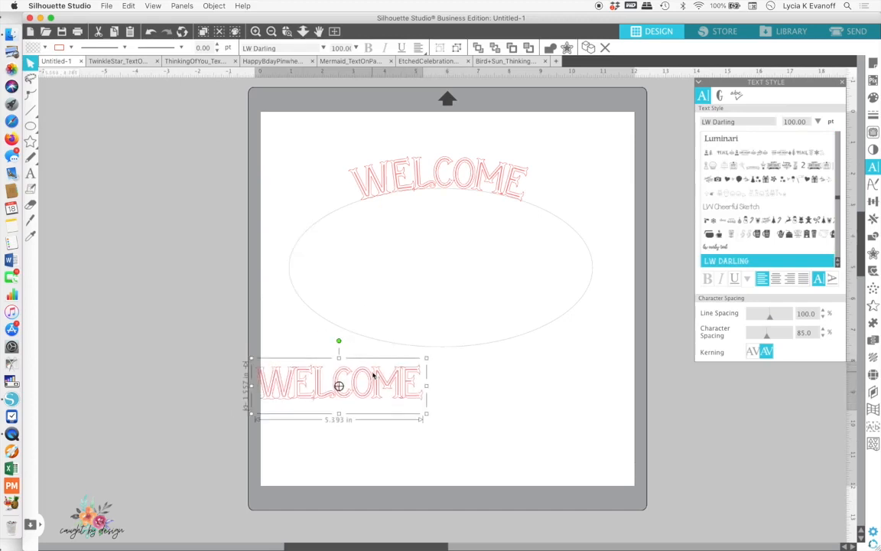
# - Increase the curved text's character spacing to 100% and slide it slightly left along the ellipse to centre it over the top
pyautogui.click(410, 189)
pyautogui.click(407, 191)
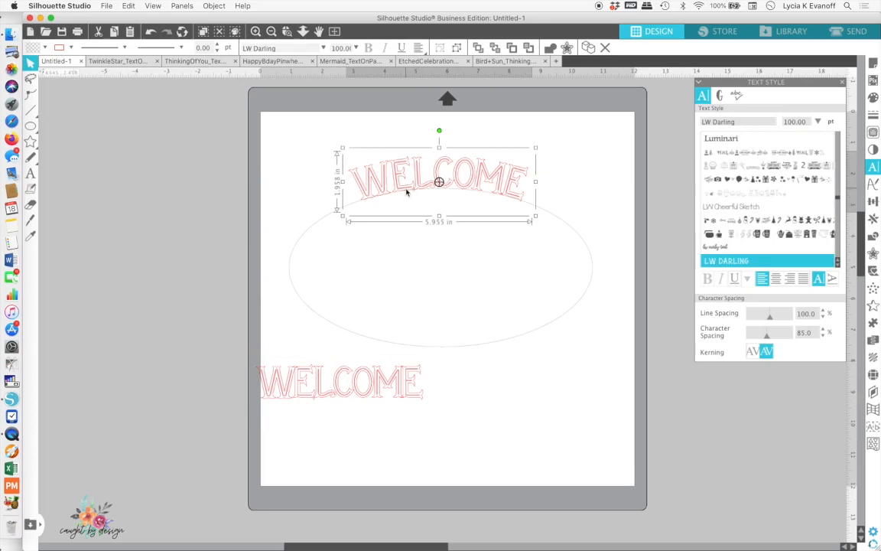
pyautogui.doubleClick(390, 182)
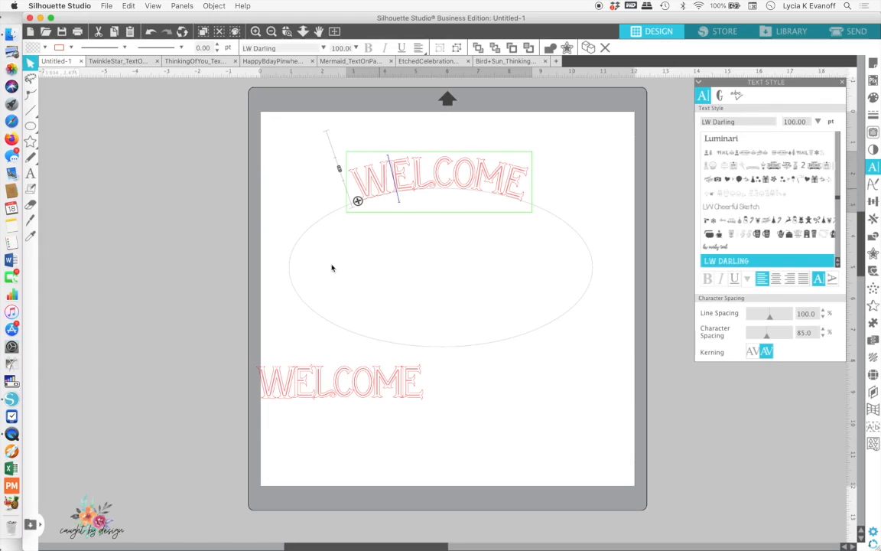
pyautogui.click(824, 331)
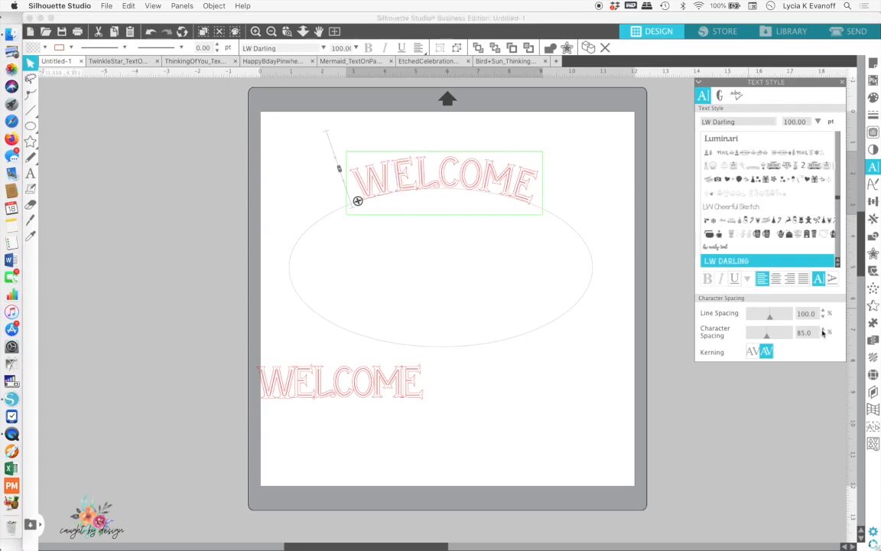
pyautogui.click(823, 331)
pyautogui.click(823, 330)
pyautogui.click(824, 331)
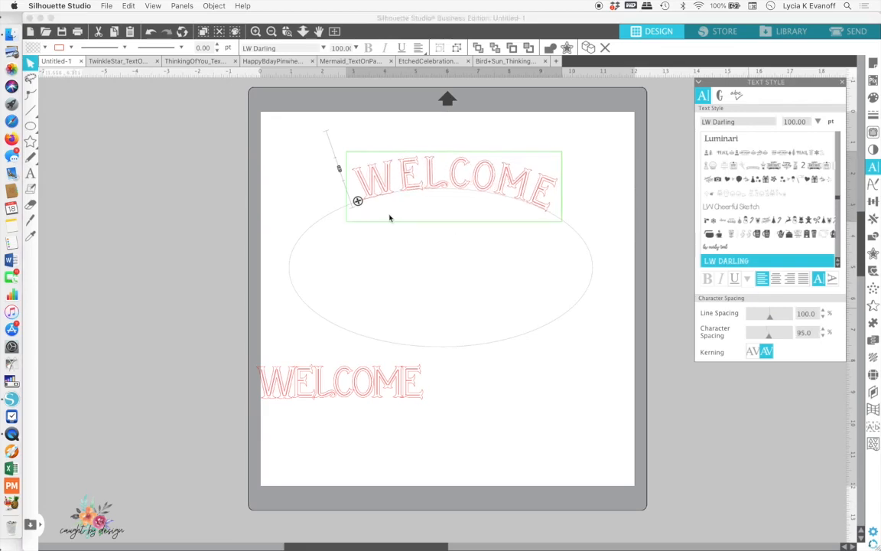
pyautogui.moveTo(357, 202)
pyautogui.mouseDown()
pyautogui.moveTo(340, 205)
pyautogui.moveTo(349, 203)
pyautogui.mouseUp()
# - Convert the curved WELCOME text to a path and move the straight WELCOME copy off the page to its left
pyautogui.rightClick(396, 181)
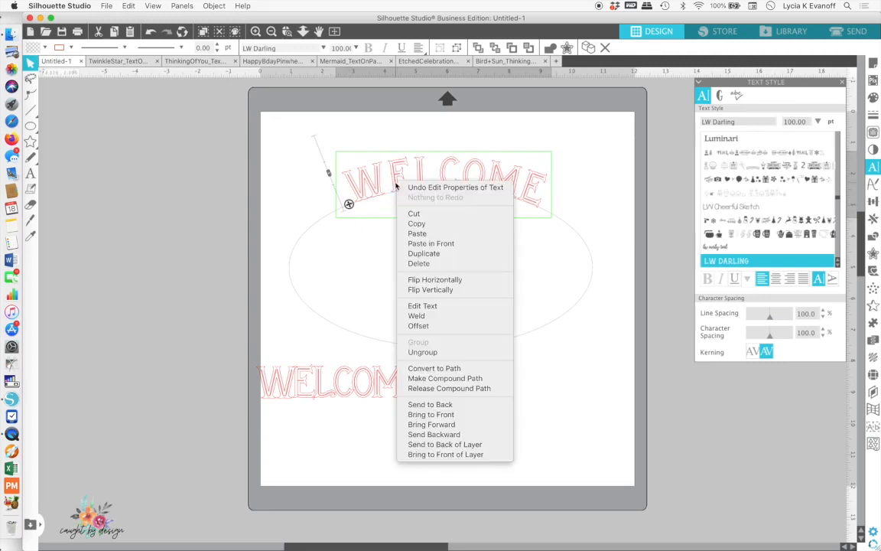
pyautogui.click(426, 368)
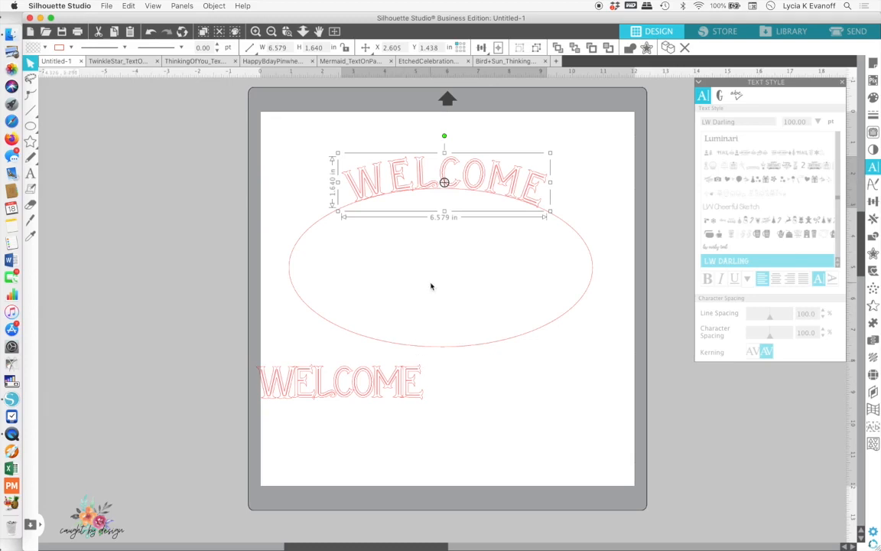
pyautogui.click(375, 245)
pyautogui.click(377, 191)
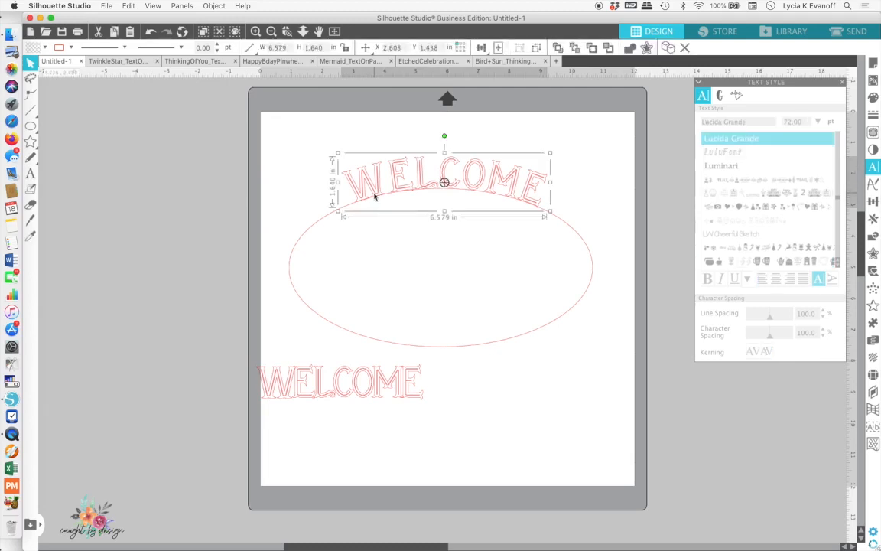
pyautogui.click(355, 296)
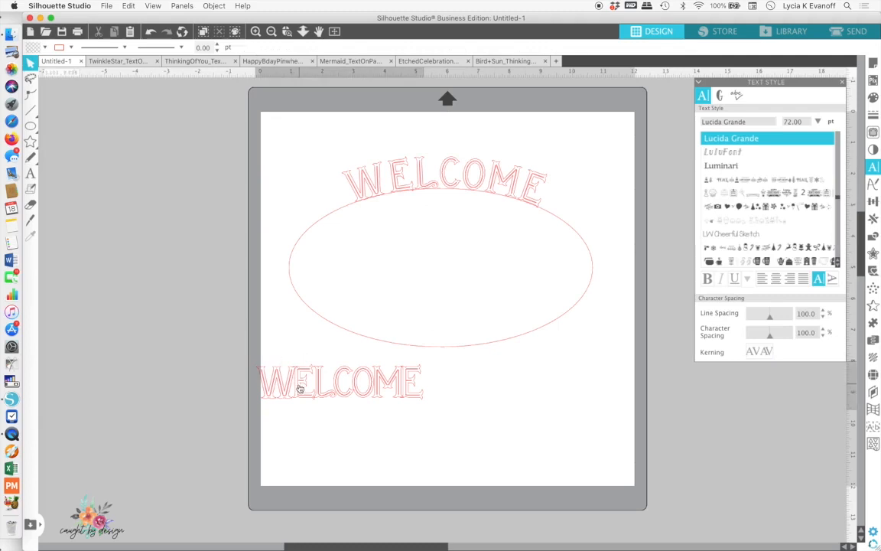
pyautogui.moveTo(157, 259); pyautogui.dragTo(99, 232)
pyautogui.click(87, 226)
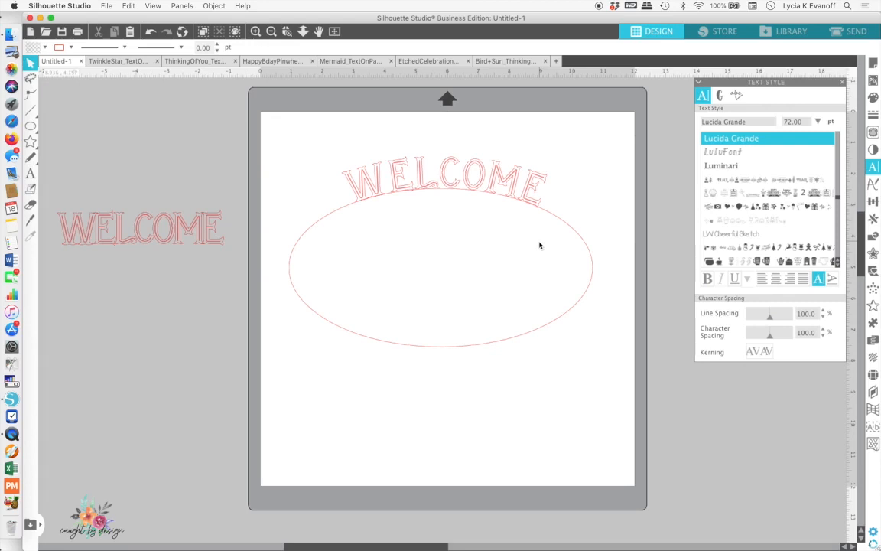
# - Undo the straight copy's move, the path conversion and the curved text's last shift and spacing changes
pyautogui.press('super+z')
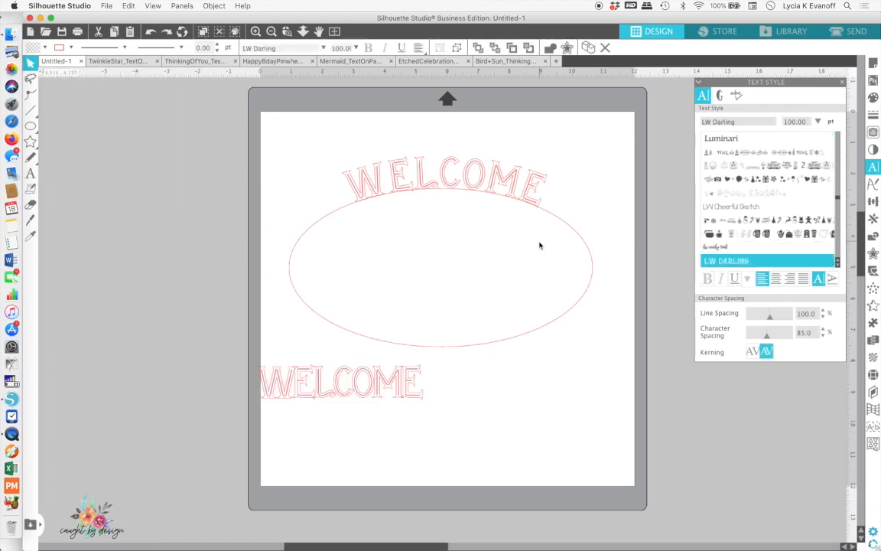
pyautogui.press('super+z')
pyautogui.press('super+z')
pyautogui.press('super+z')
pyautogui.press('super+z')
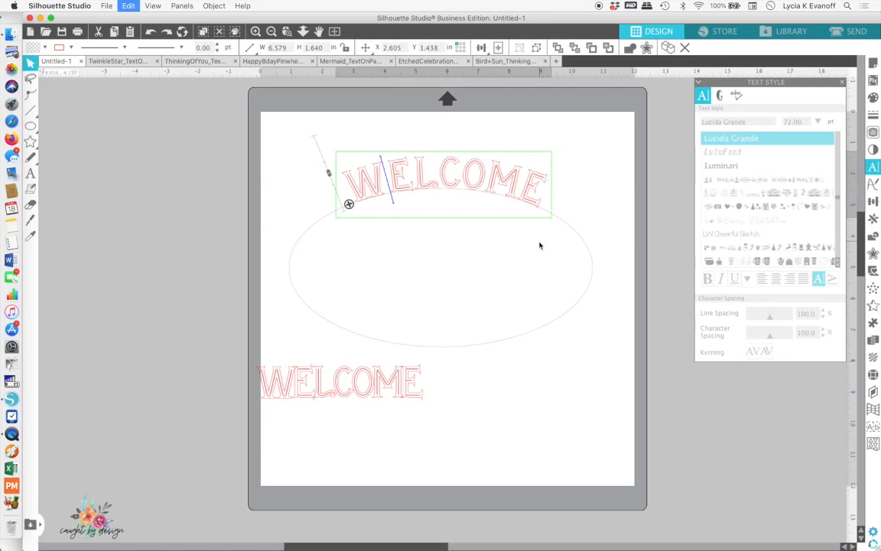
pyautogui.press('super+z')
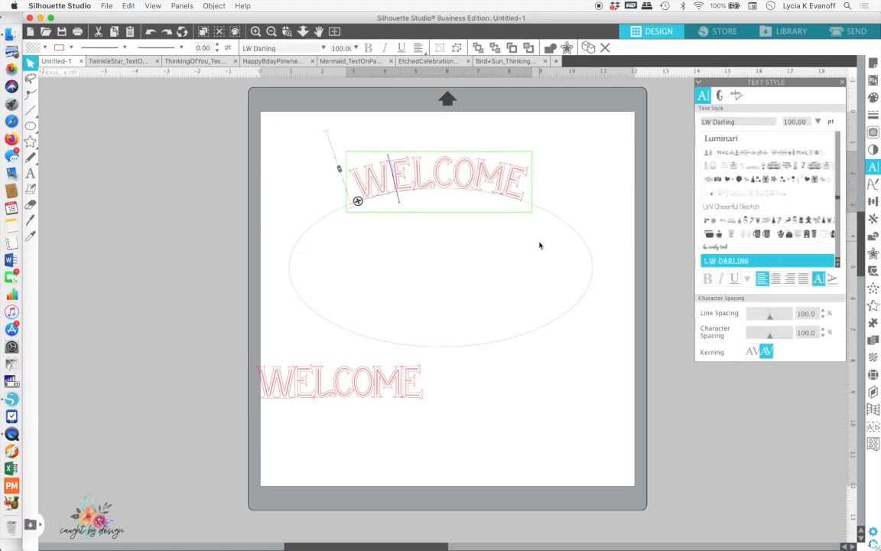
pyautogui.click(151, 36)
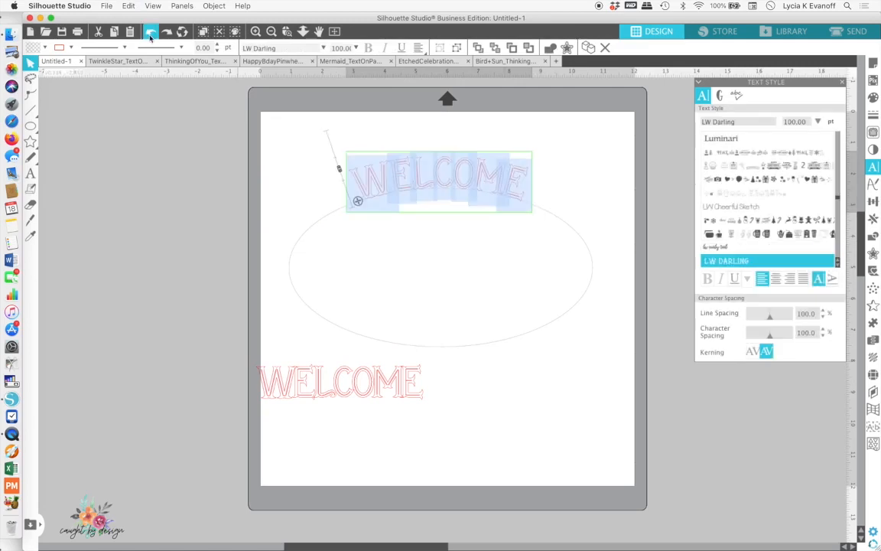
pyautogui.click(261, 184)
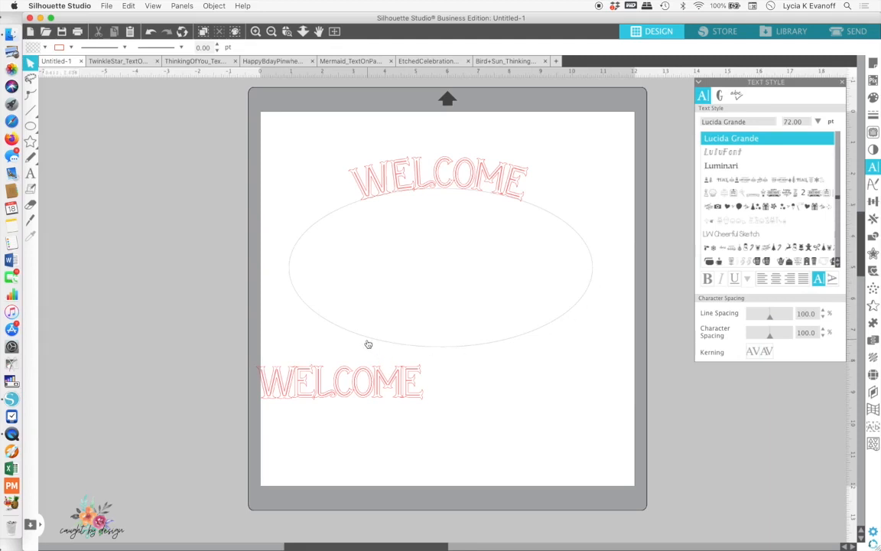
# - Check the cut lines of the texts and ellipse in the Send workspace and return to the design page
pyautogui.click(844, 32)
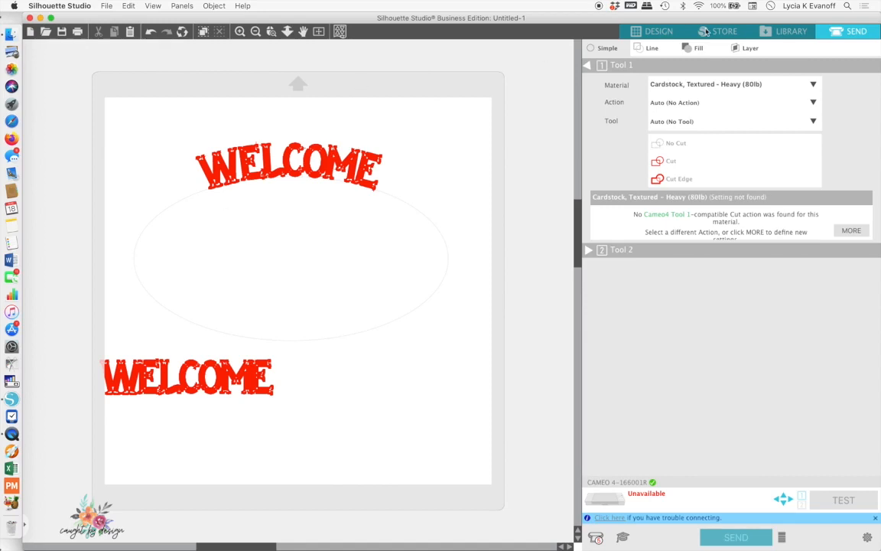
pyautogui.click(651, 35)
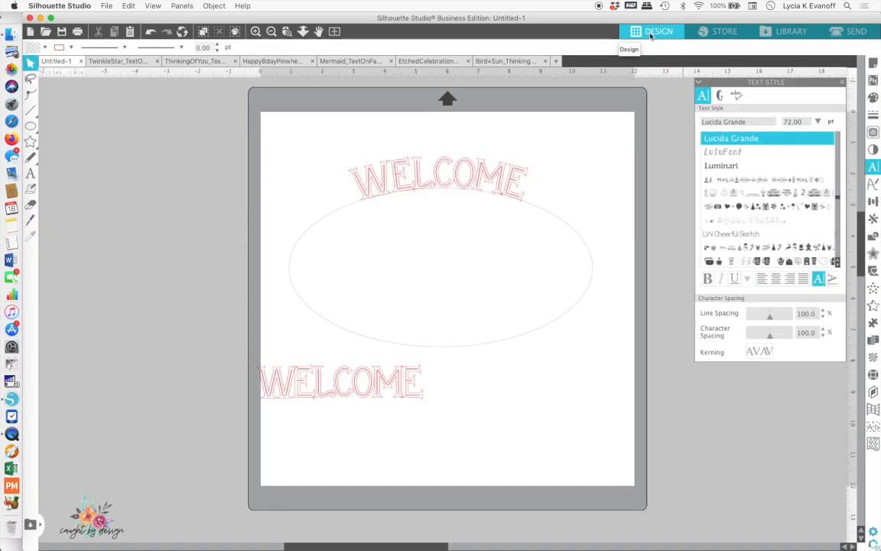
# - Increase the character spacing of the curved WELCOME text above the ellipse to 100%
pyautogui.click(462, 192)
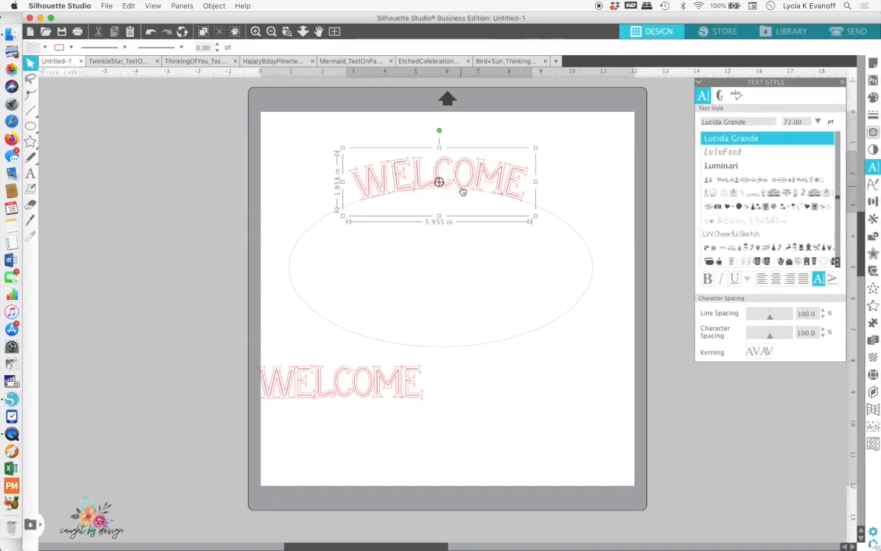
pyautogui.click(824, 331)
pyautogui.click(825, 331)
pyautogui.click(824, 331)
pyautogui.click(824, 331)
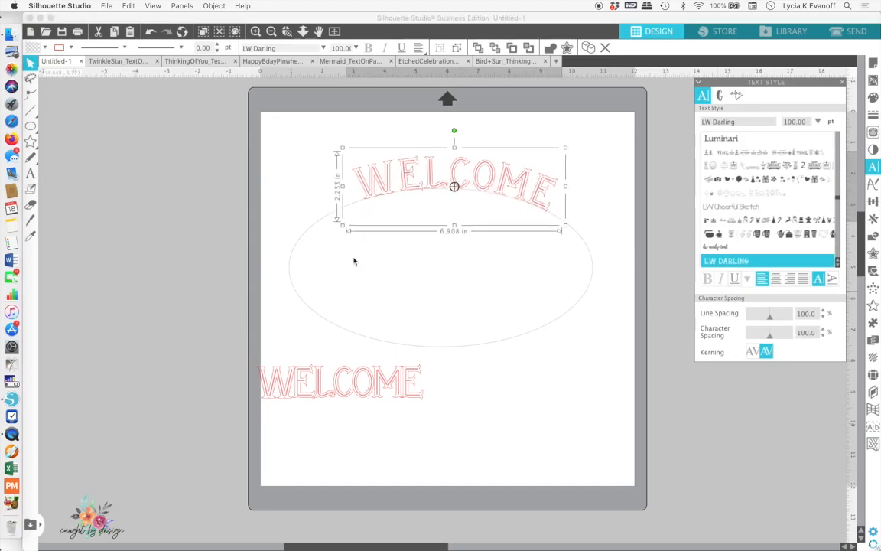
# - Slide the curved text slightly left along the ellipse to centre it over the top and convert it to a path
pyautogui.click(382, 199)
pyautogui.click(383, 199)
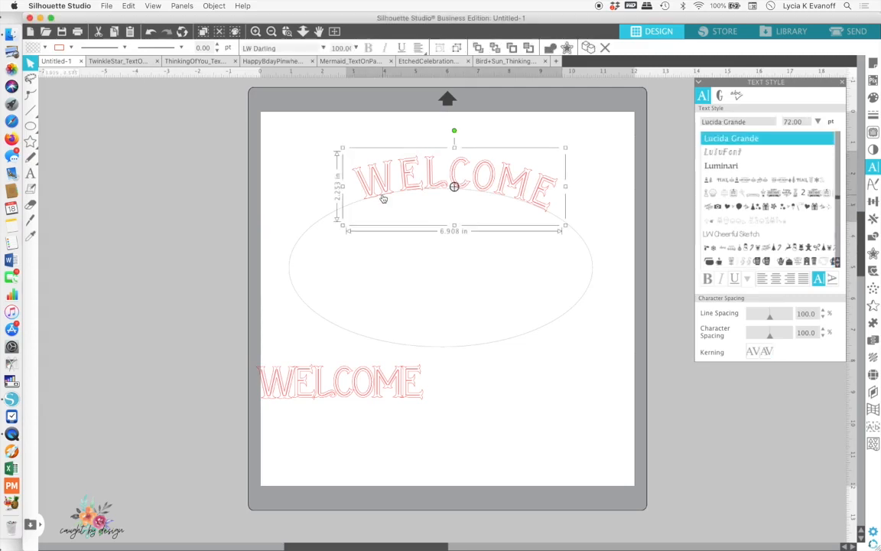
pyautogui.click(384, 199)
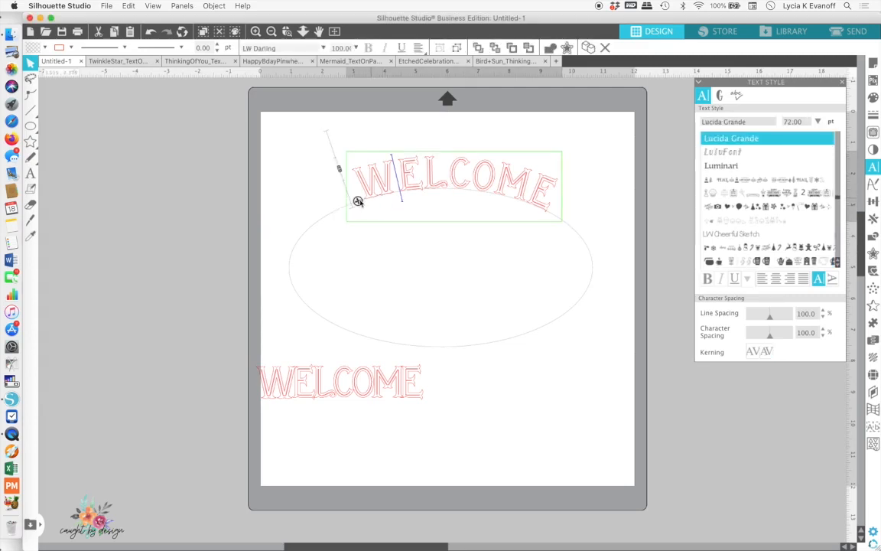
pyautogui.moveTo(358, 200); pyautogui.dragTo(349, 203)
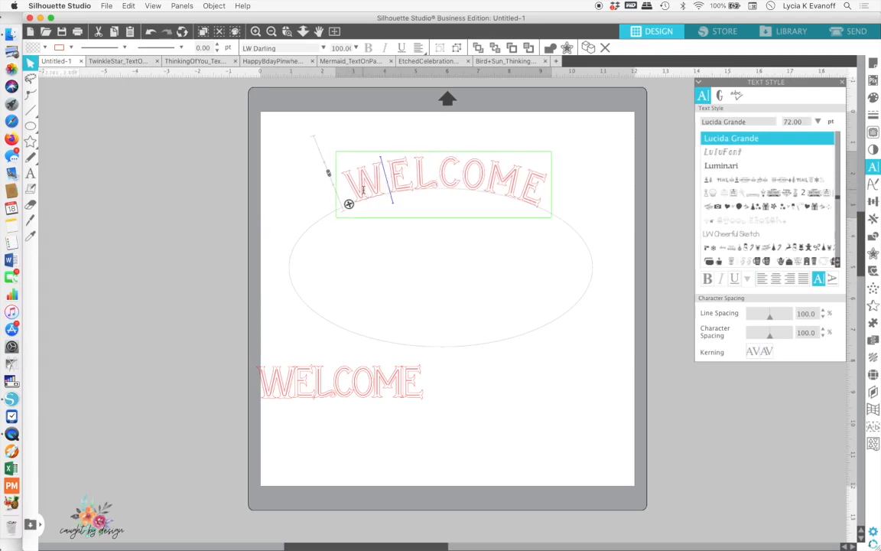
pyautogui.rightClick(366, 191)
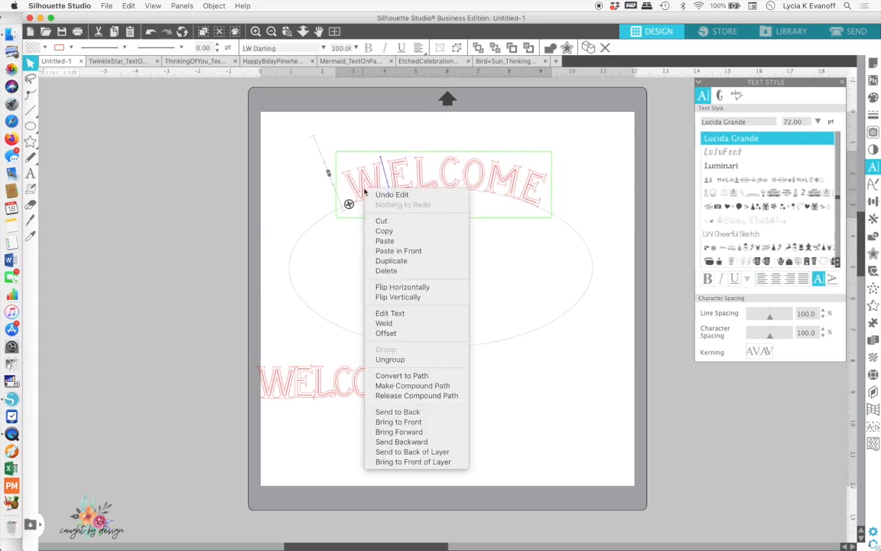
pyautogui.click(402, 375)
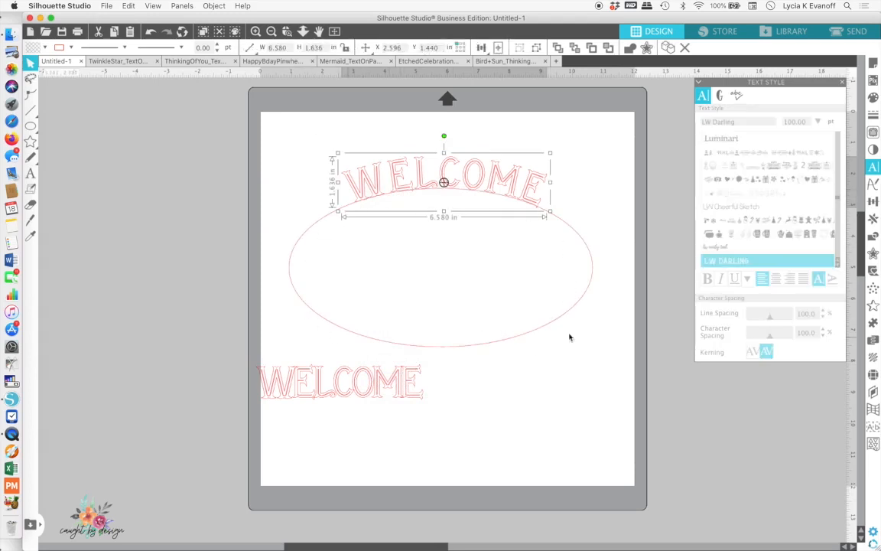
# - Check the cut lines of the converted curved WELCOME in the Send workspace and return to the design page
pyautogui.click(857, 32)
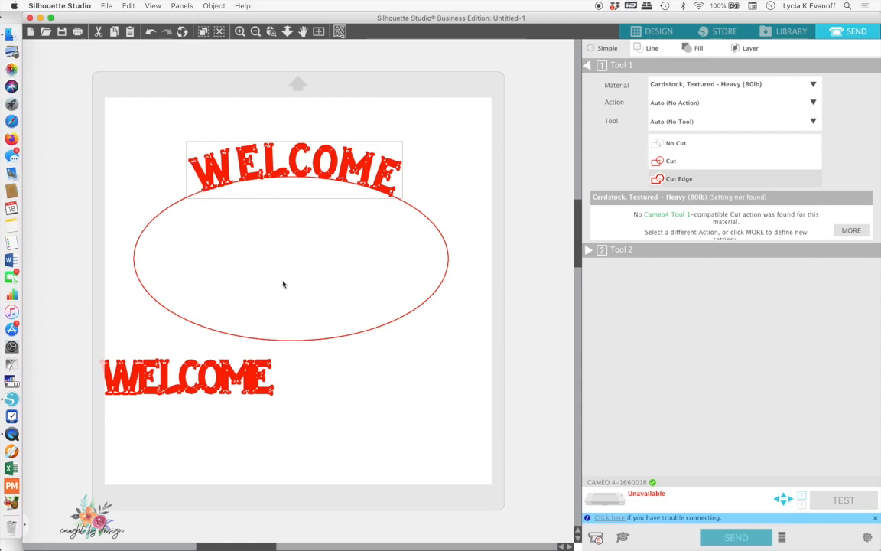
pyautogui.click(660, 33)
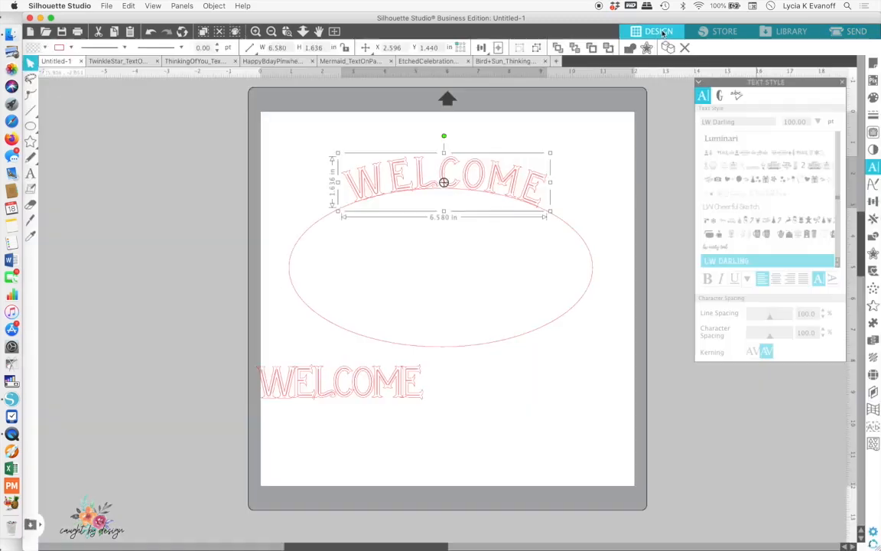
# - Delete the ellipse under the curved WELCOME and move the straight editable copy off the page
pyautogui.click(545, 328)
pyautogui.press('Delete')
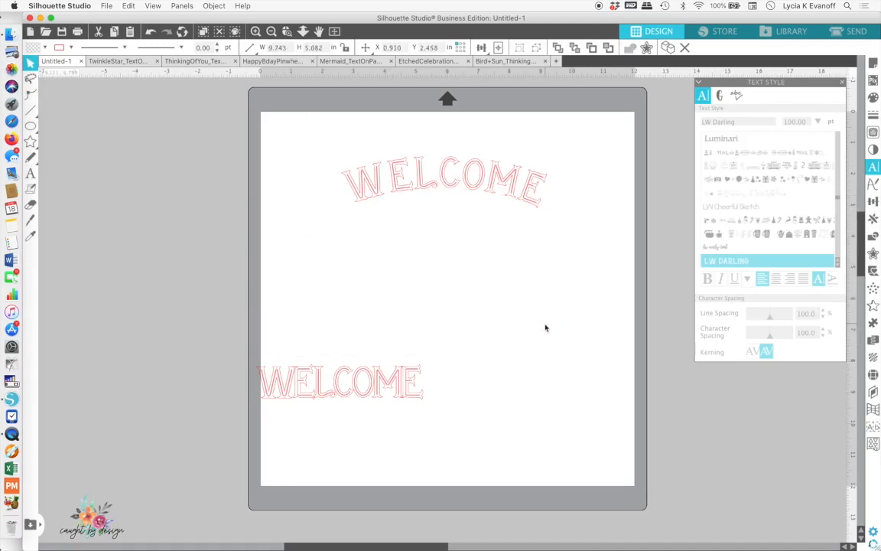
pyautogui.moveTo(164, 269); pyautogui.dragTo(176, 267)
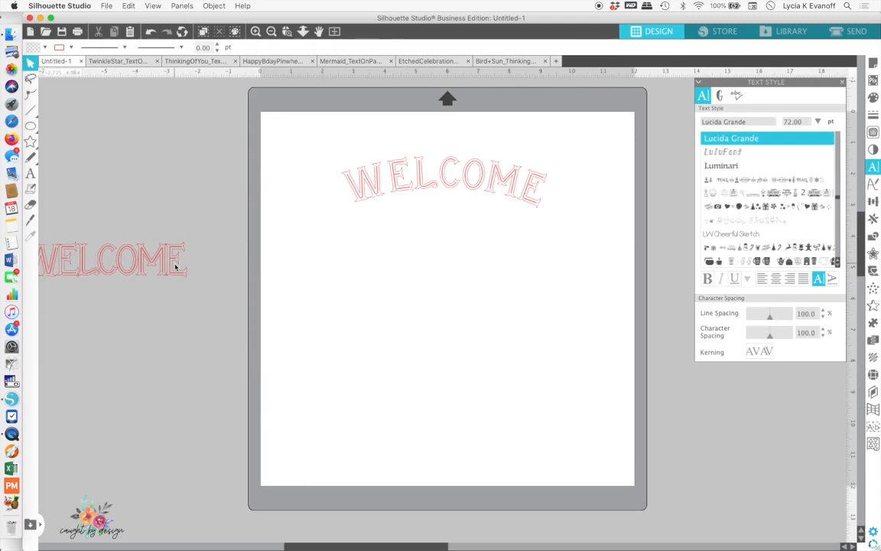
# - Switch to the TwinkleStar_TextOnPath-DEMO document and draw a five-pointed star about 8.82 by 8.79 in below the text
pyautogui.click(105, 63)
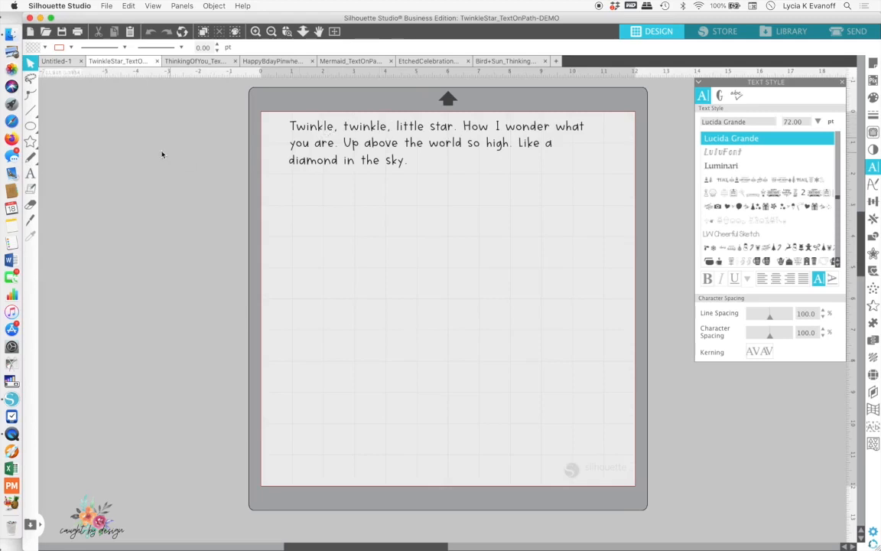
pyautogui.click(31, 142)
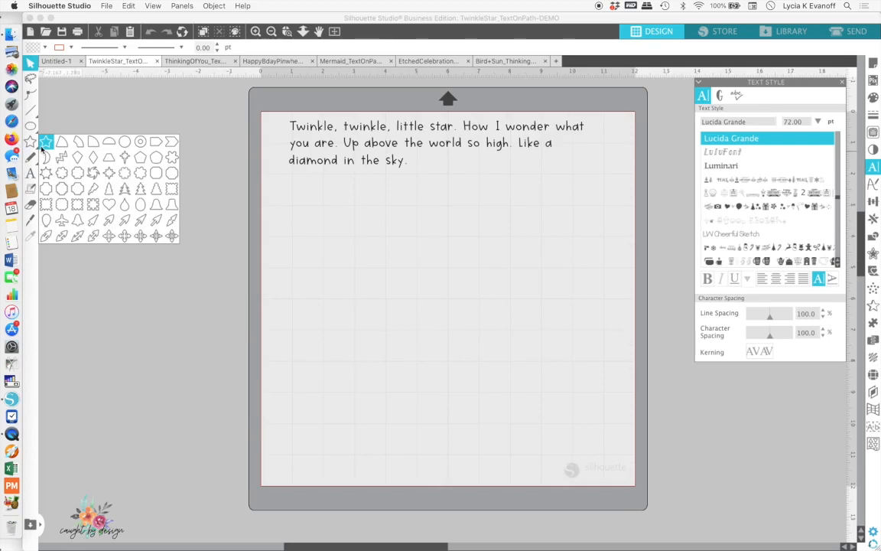
pyautogui.click(44, 143)
pyautogui.moveTo(366, 235); pyautogui.dragTo(506, 415)
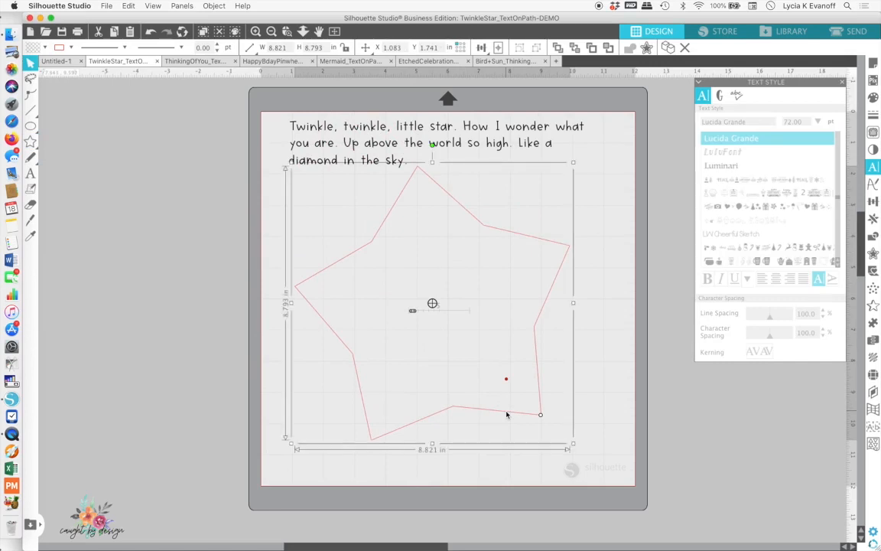
# - Rotate the star so one point faces straight up and pull its inner corners inward for sharper points
pyautogui.moveTo(433, 145); pyautogui.dragTo(452, 158)
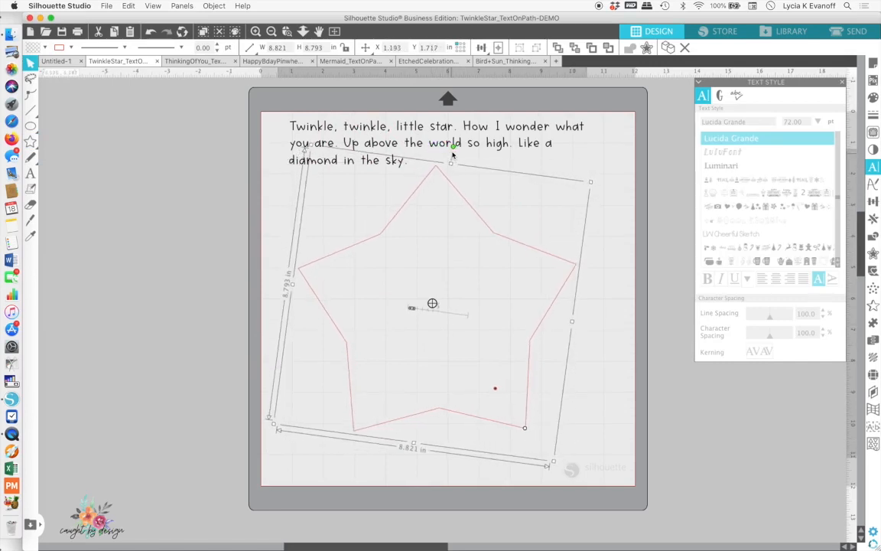
pyautogui.moveTo(497, 390); pyautogui.dragTo(479, 364)
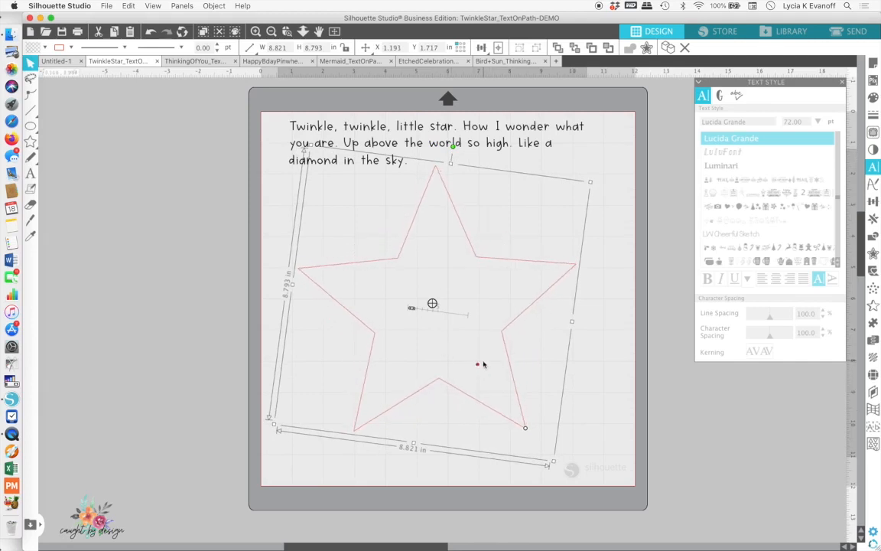
pyautogui.click(576, 392)
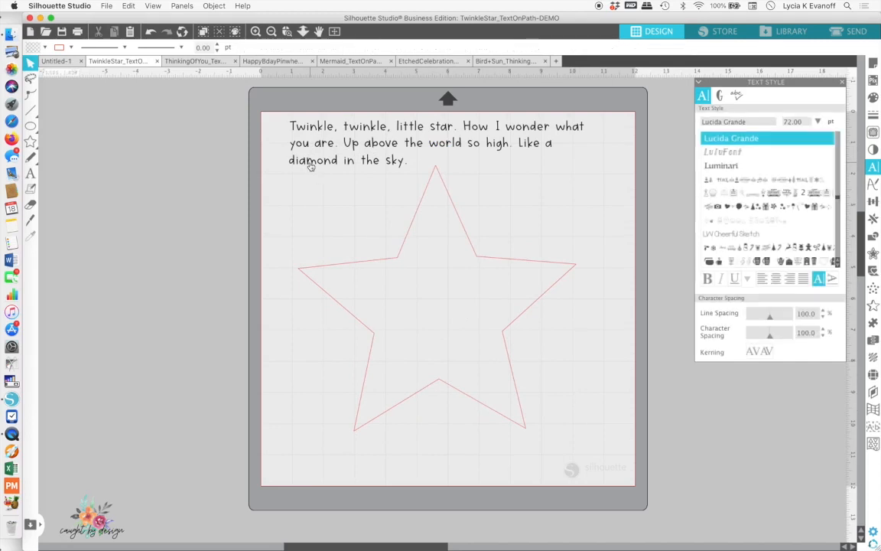
# - Try fitting the Twinkle text along the star's outline from its left point, and take it off the path again
pyautogui.click(310, 166)
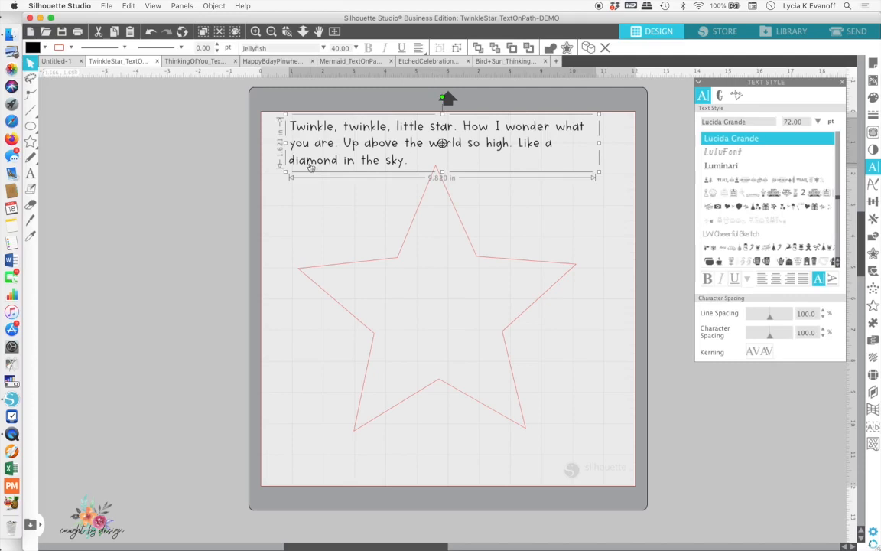
pyautogui.doubleClick(310, 165)
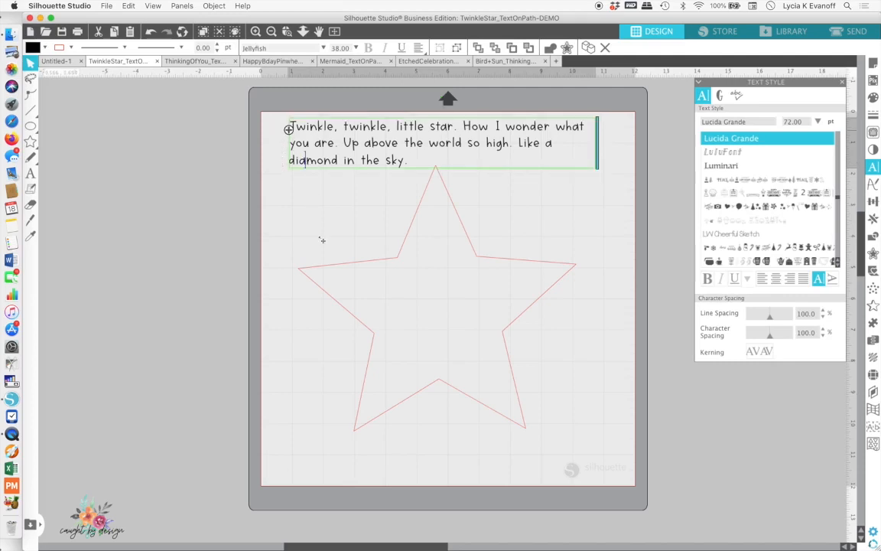
pyautogui.moveTo(319, 263)
pyautogui.mouseDown()
pyautogui.moveTo(310, 280)
pyautogui.moveTo(297, 262)
pyautogui.moveTo(305, 267)
pyautogui.mouseUp()
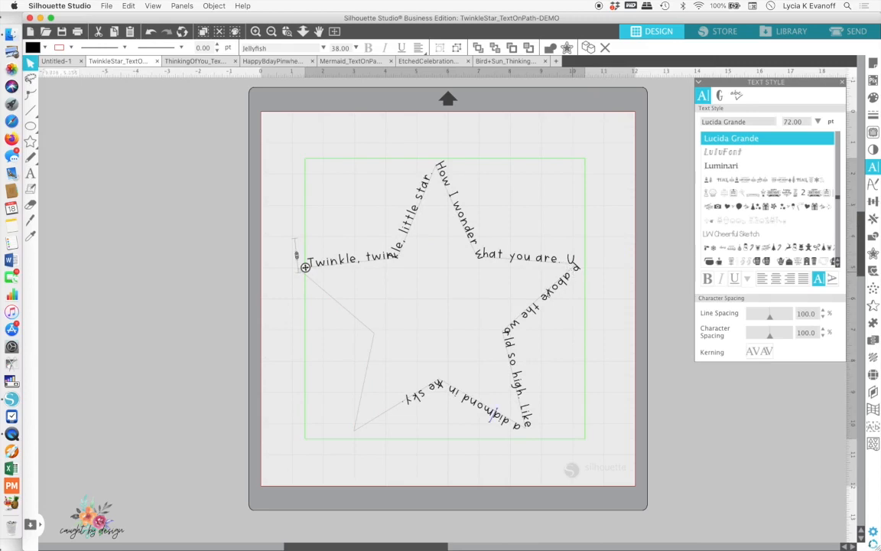
pyautogui.click(476, 414)
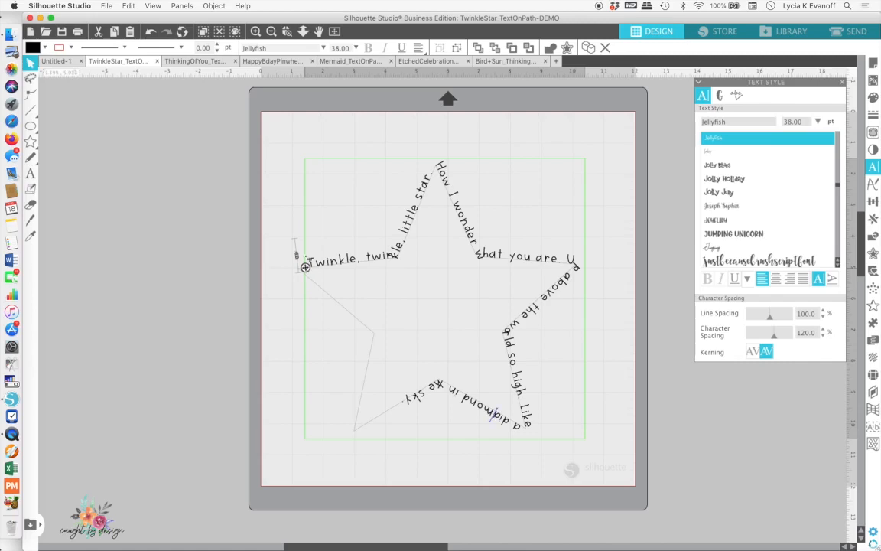
pyautogui.moveTo(307, 151); pyautogui.dragTo(247, 129)
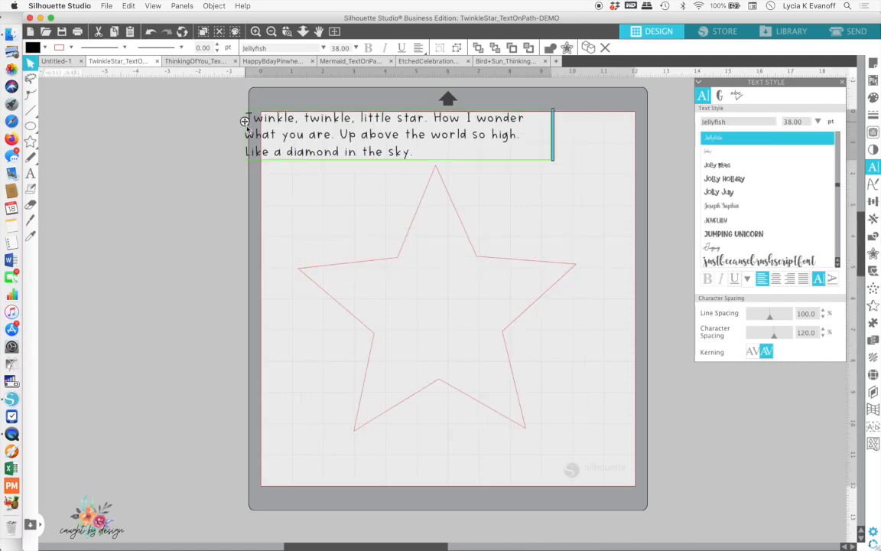
# - Scale the star down to about 7.41 by 7.39 in and move it down and right, clear of the text
pyautogui.click(354, 267)
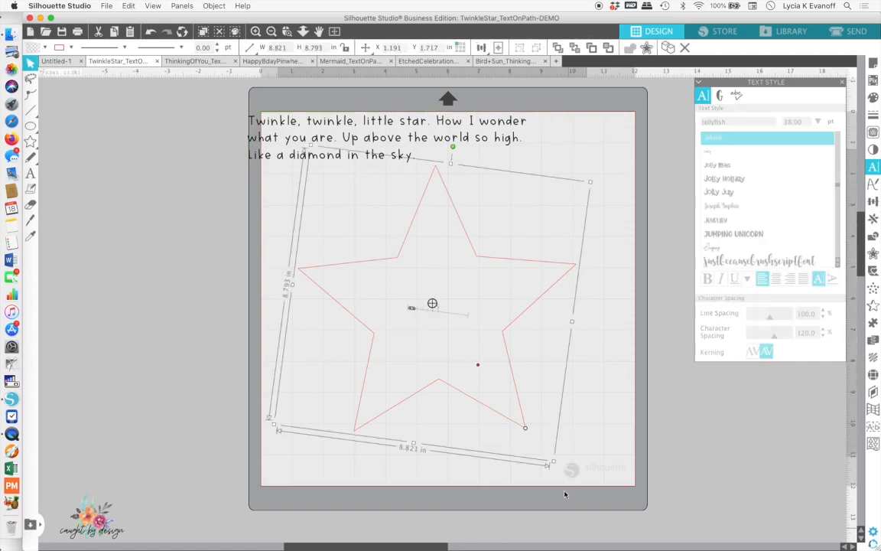
pyautogui.moveTo(551, 464); pyautogui.dragTo(519, 413)
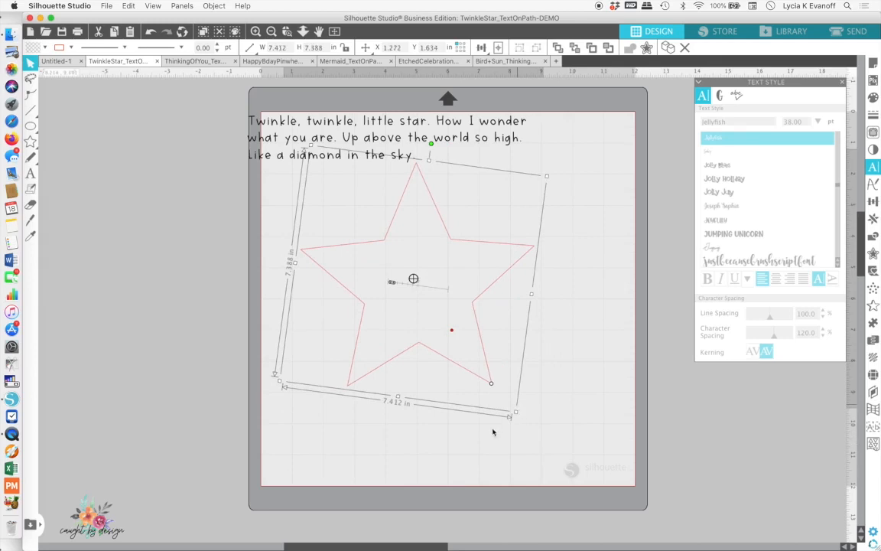
pyautogui.click(483, 381)
pyautogui.moveTo(479, 378); pyautogui.dragTo(520, 414)
pyautogui.click(341, 201)
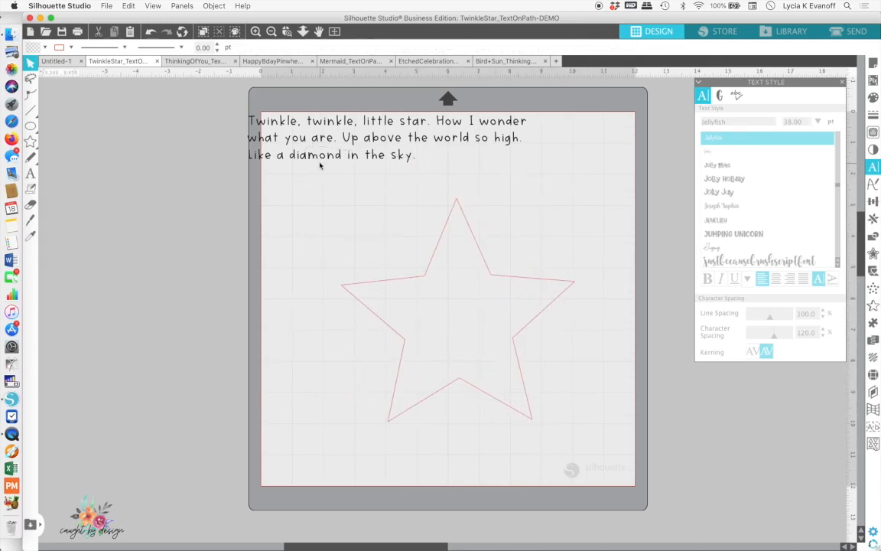
# - Fit the Twinkle text along the smaller star's outline and slide its start close to the star's left point
pyautogui.click(320, 162)
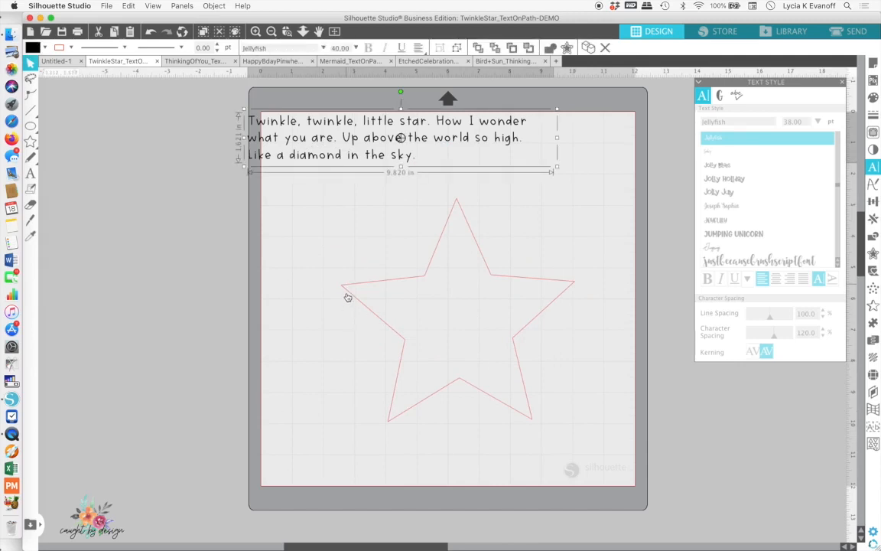
pyautogui.doubleClick(291, 163)
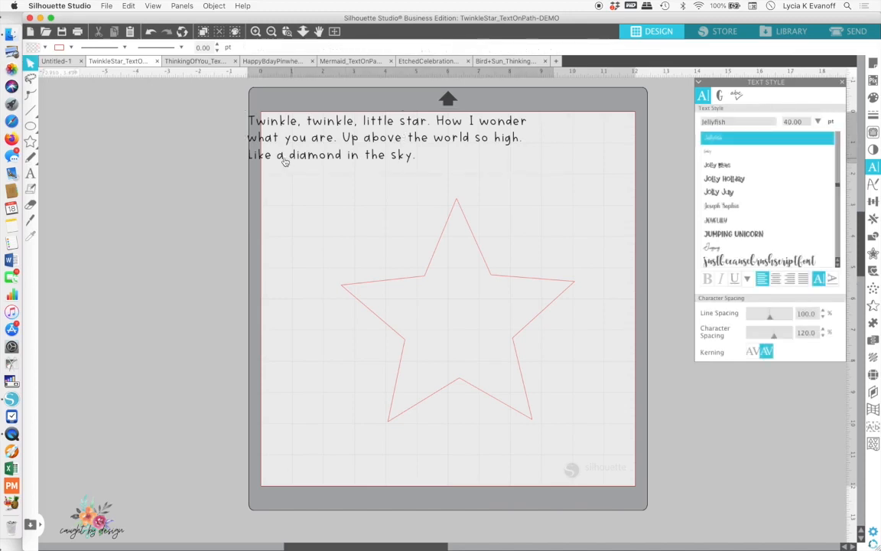
pyautogui.press('Escape')
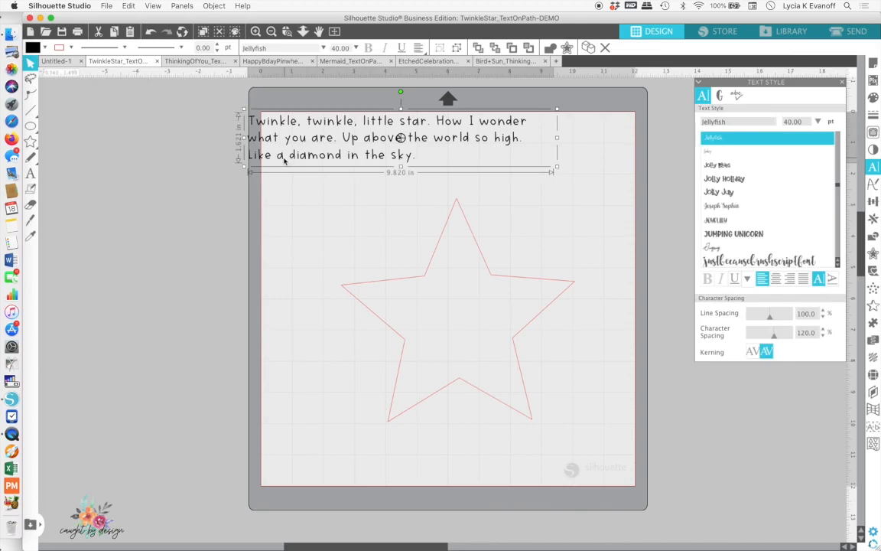
pyautogui.doubleClick(284, 160)
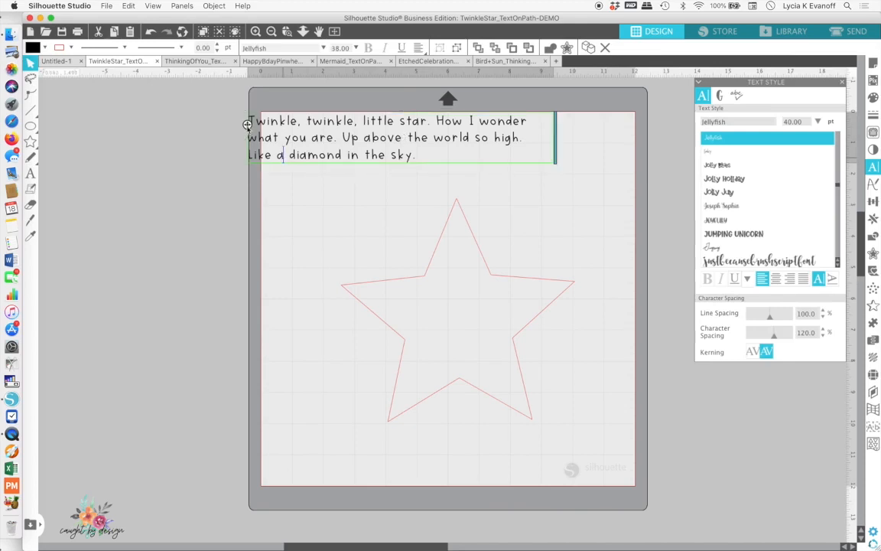
pyautogui.moveTo(247, 124); pyautogui.dragTo(363, 255)
pyautogui.moveTo(354, 307); pyautogui.dragTo(358, 303)
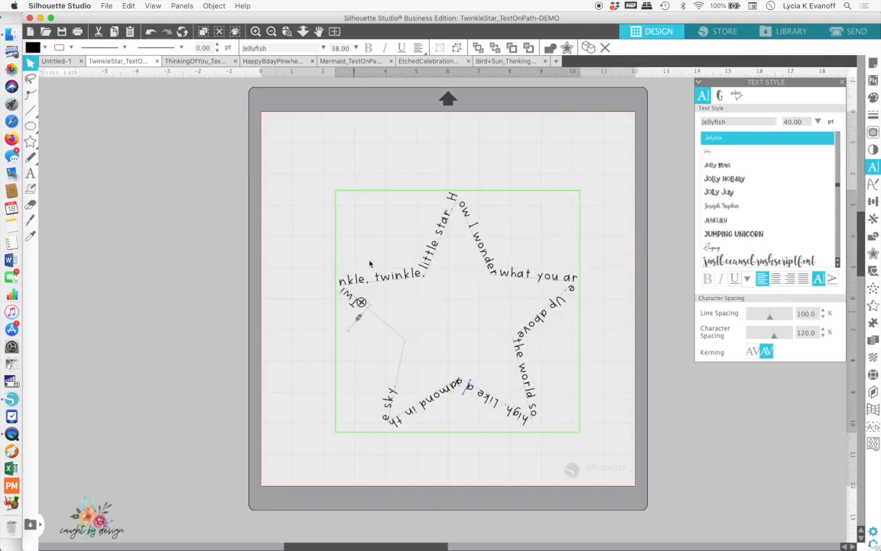
pyautogui.moveTo(385, 266); pyautogui.dragTo(348, 292)
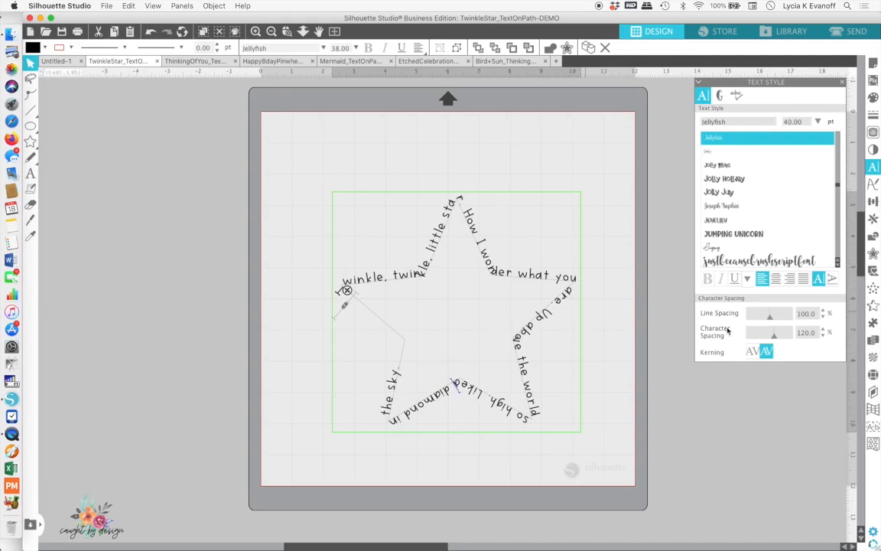
# - Try character spacings of 115%, 125%, 128% and 130% for the text around the star
pyautogui.click(781, 337)
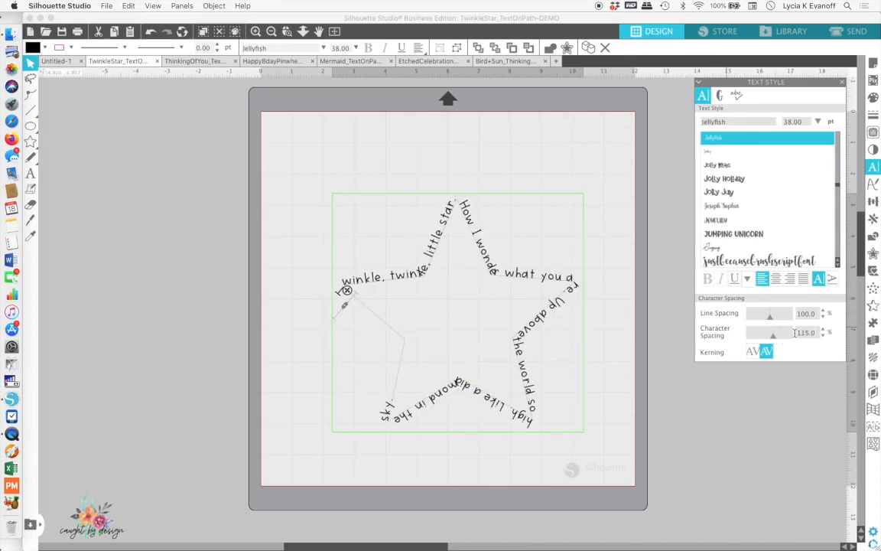
pyautogui.doubleClick(798, 332)
pyautogui.write('125')
pyautogui.press('Return')
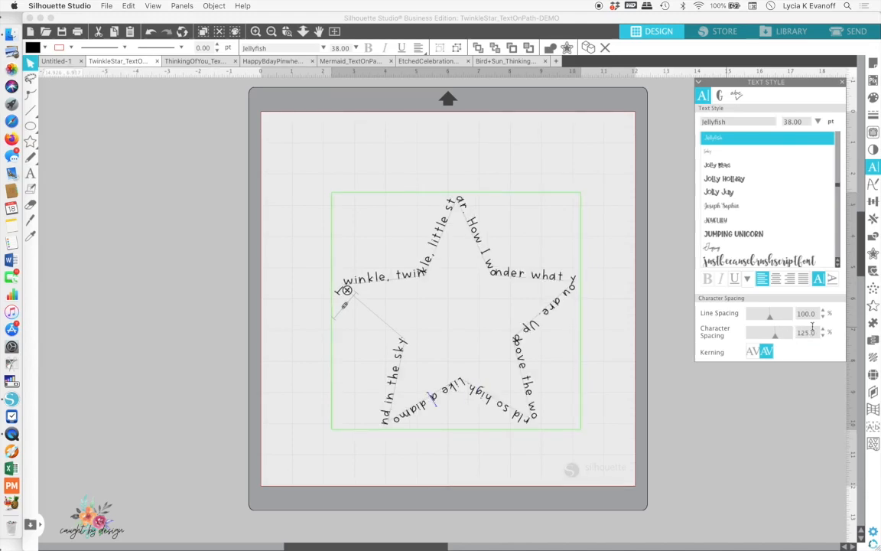
pyautogui.doubleClick(818, 333)
pyautogui.write('128')
pyautogui.press('Return')
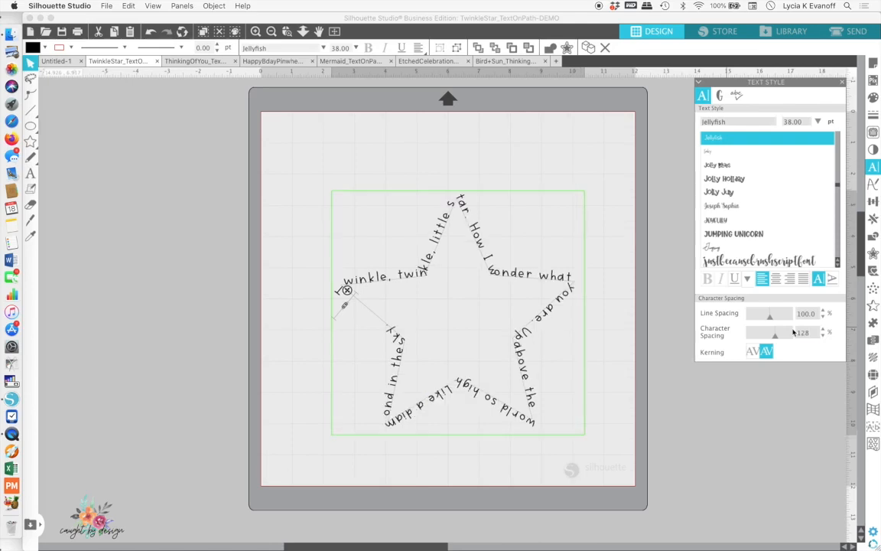
pyautogui.click(785, 331)
pyautogui.write('130')
pyautogui.press('Return')
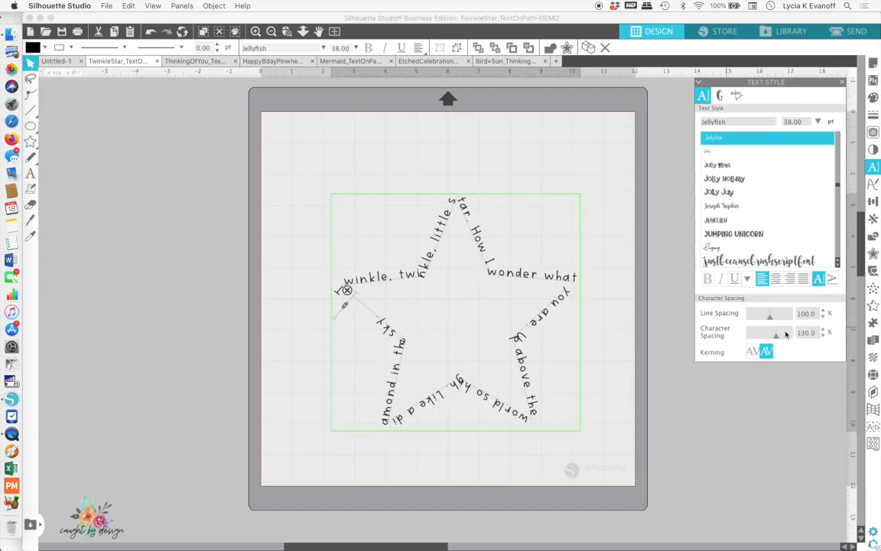
# - Set the star text's character spacing to 135% and slide its start onto the upper edge of the left point
pyautogui.write('5')
pyautogui.press('Return')
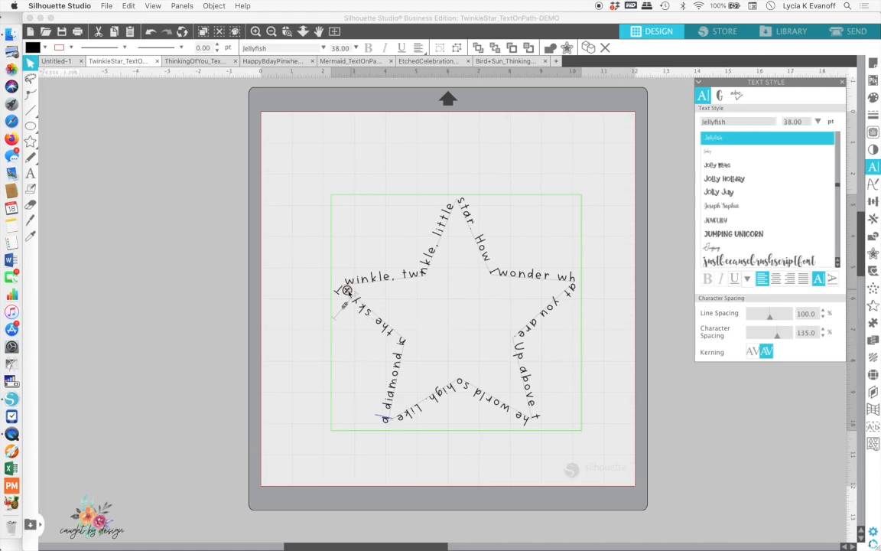
pyautogui.moveTo(343, 281); pyautogui.dragTo(338, 300)
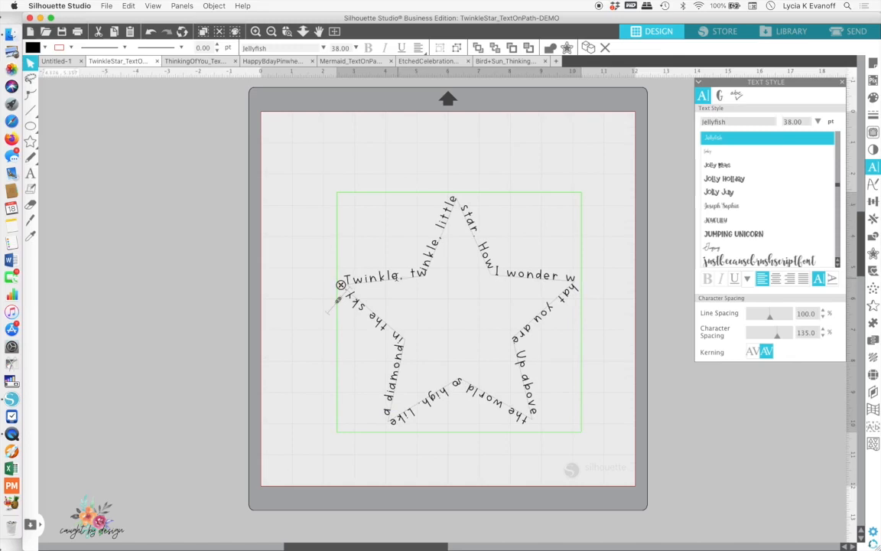
# - Finish editing the text around the star and convert it to a path
pyautogui.rightClick(484, 192)
pyautogui.click(475, 175)
pyautogui.click(476, 175)
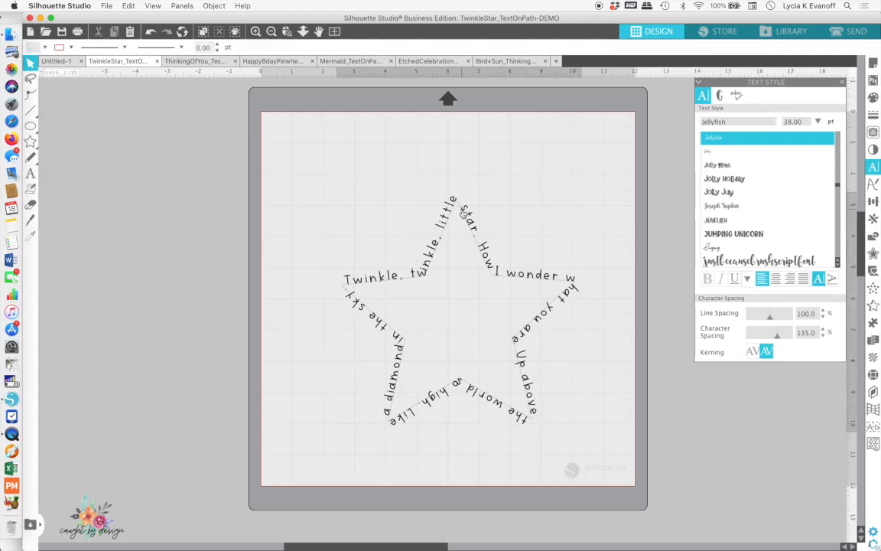
pyautogui.click(465, 214)
pyautogui.rightClick(466, 211)
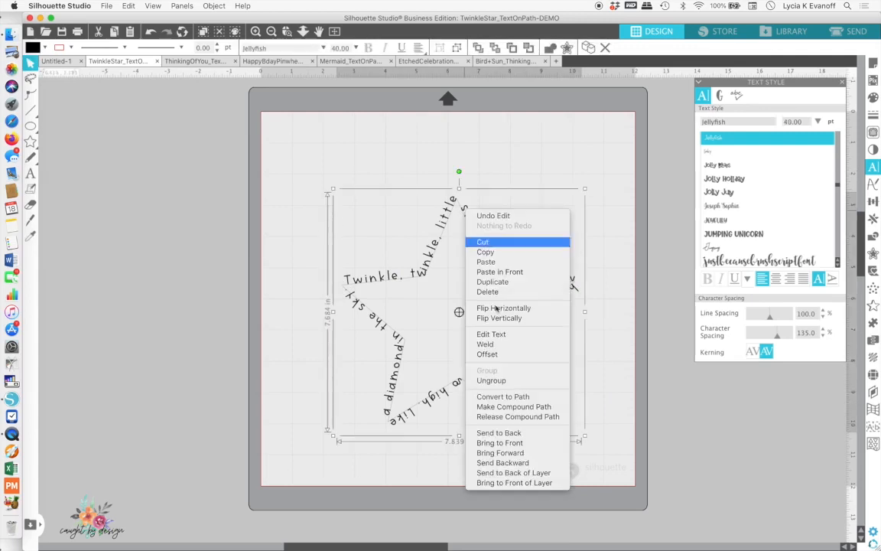
pyautogui.click(495, 396)
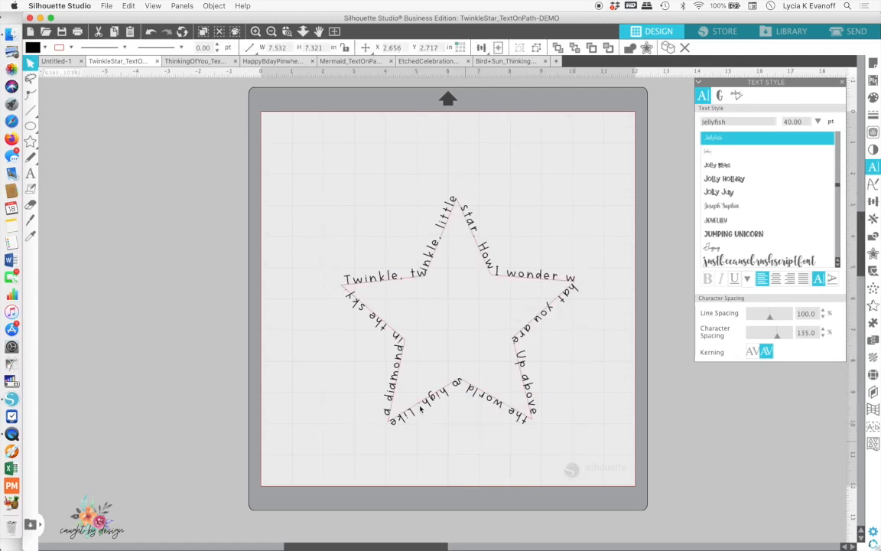
# - Move the star outline off the page to the left and select the star-shaped text
pyautogui.moveTo(420, 409); pyautogui.dragTo(28, 394)
pyautogui.hscroll(-5, 489, 392)
pyautogui.click(488, 392)
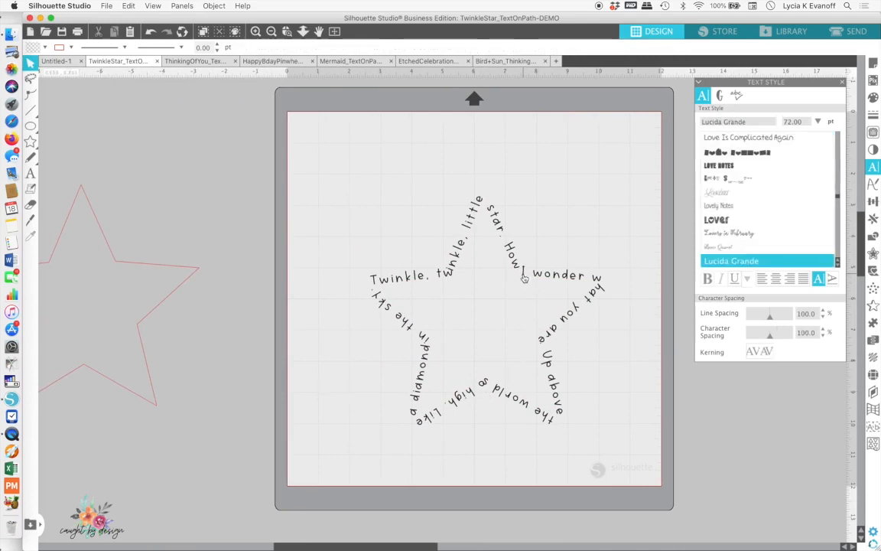
pyautogui.click(524, 279)
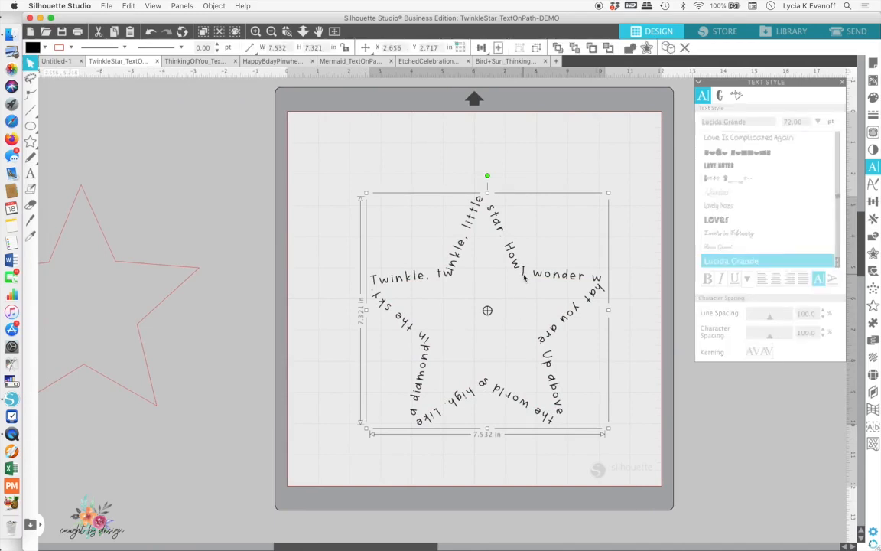
# - Ungroup the star-shaped text and rotate the letter "I" in "How I wonder" slightly clockwise
pyautogui.rightClick(523, 273)
pyautogui.click(551, 433)
pyautogui.click(630, 413)
pyautogui.click(523, 274)
pyautogui.moveTo(525, 247); pyautogui.dragTo(534, 250)
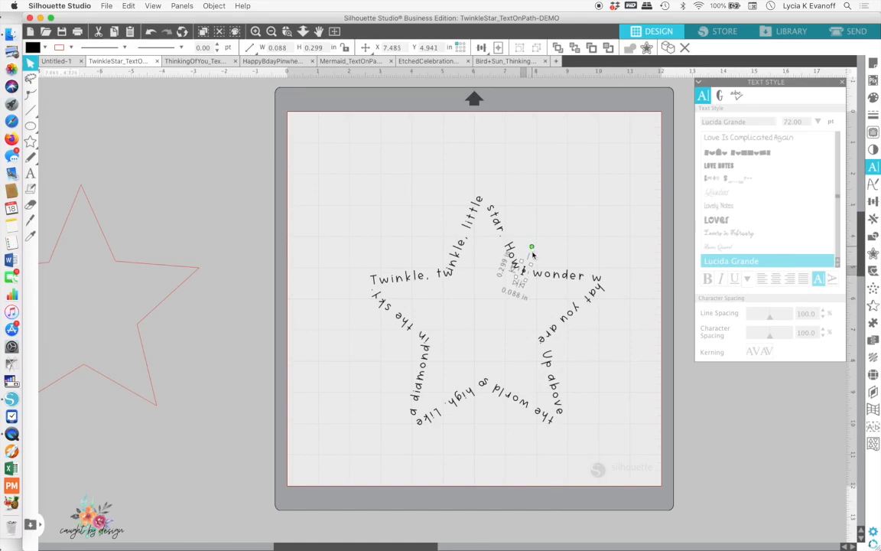
pyautogui.click(467, 485)
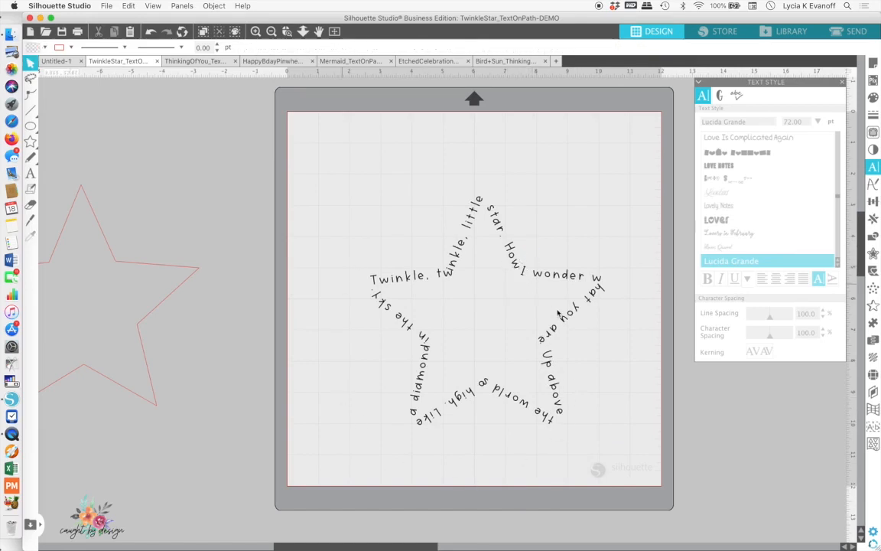
# - In the ThinkingOfYou_TextOnPath-DEMO document, draw a wavy open curve about 10 in wide and 2 in high beneath the "thinking of you" text
pyautogui.click(191, 61)
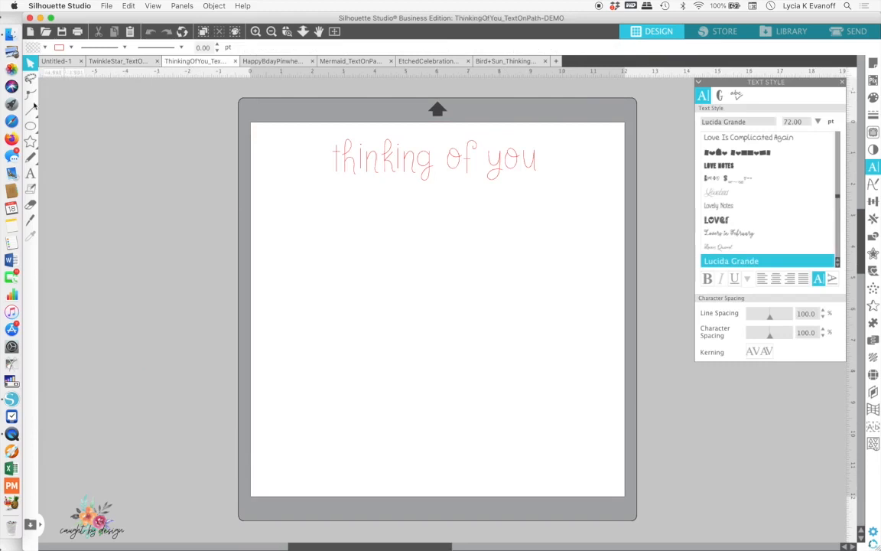
pyautogui.moveTo(31, 138)
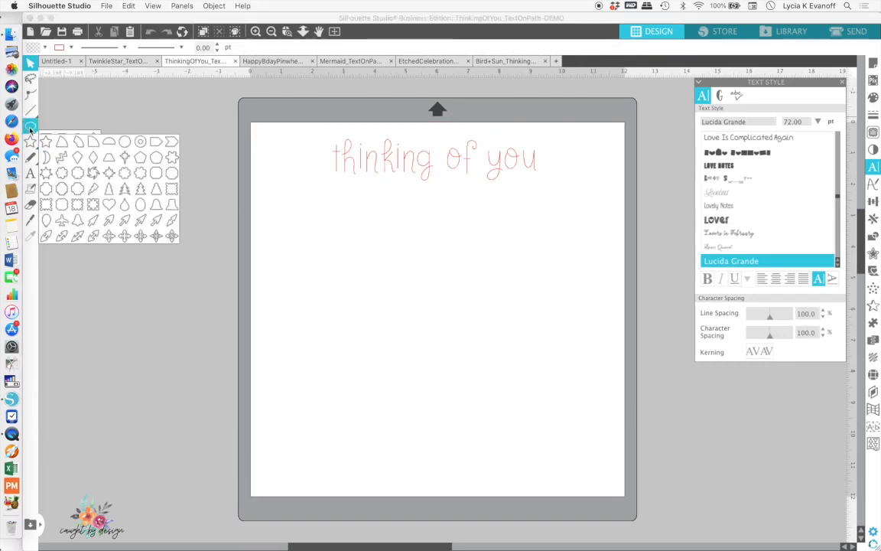
pyautogui.moveTo(27, 114)
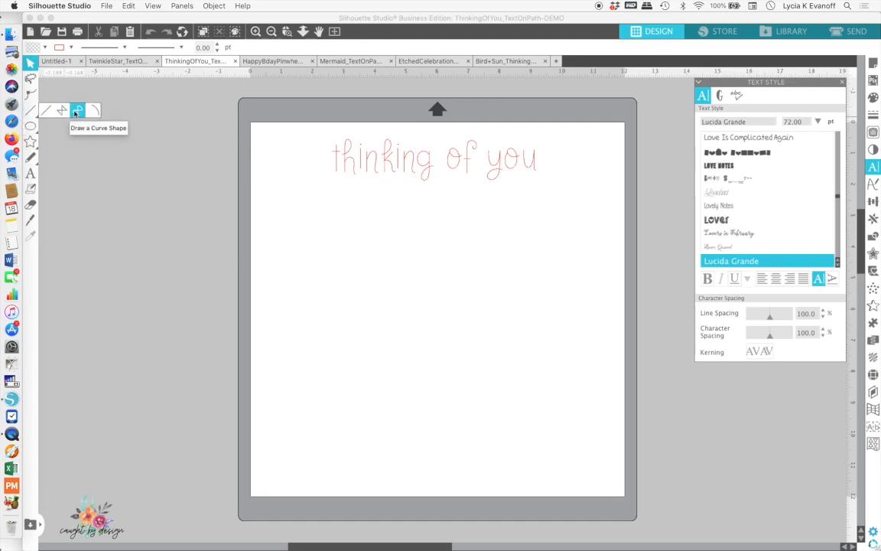
pyautogui.click(76, 112)
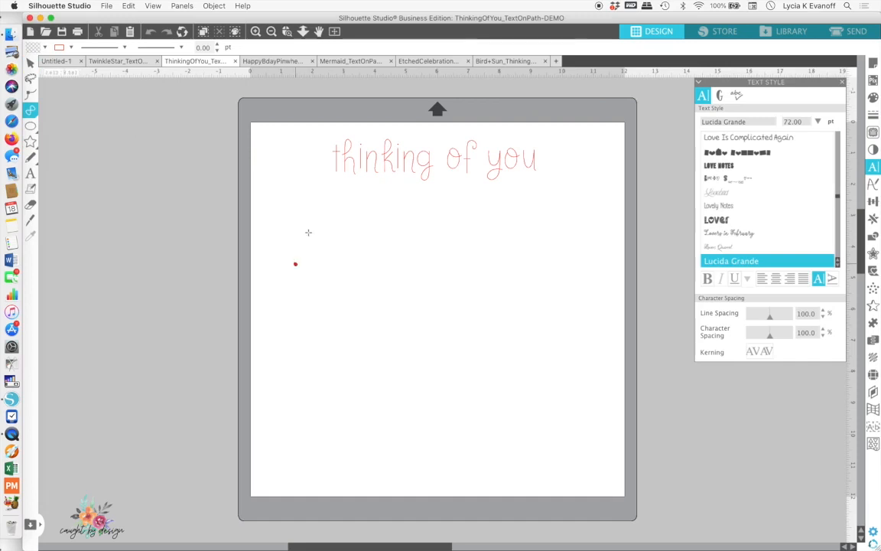
pyautogui.click(296, 264)
pyautogui.click(333, 215)
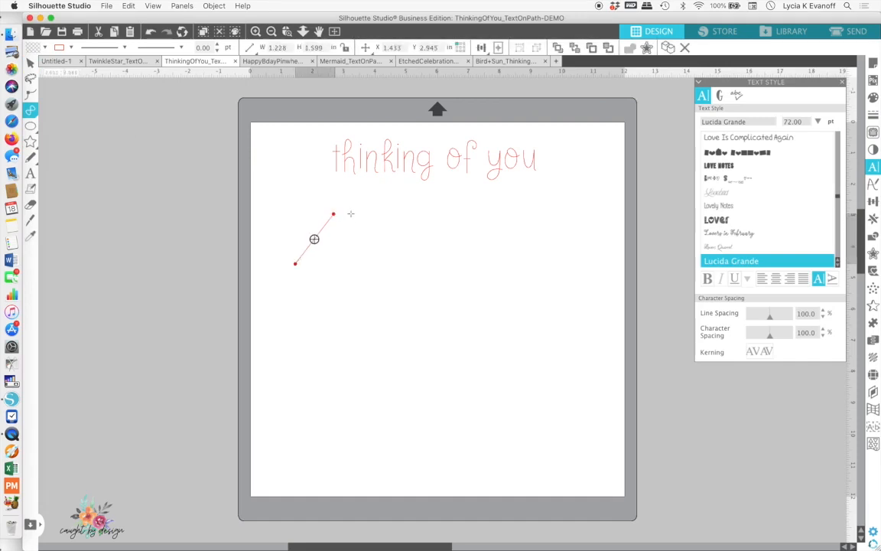
pyautogui.click(380, 270)
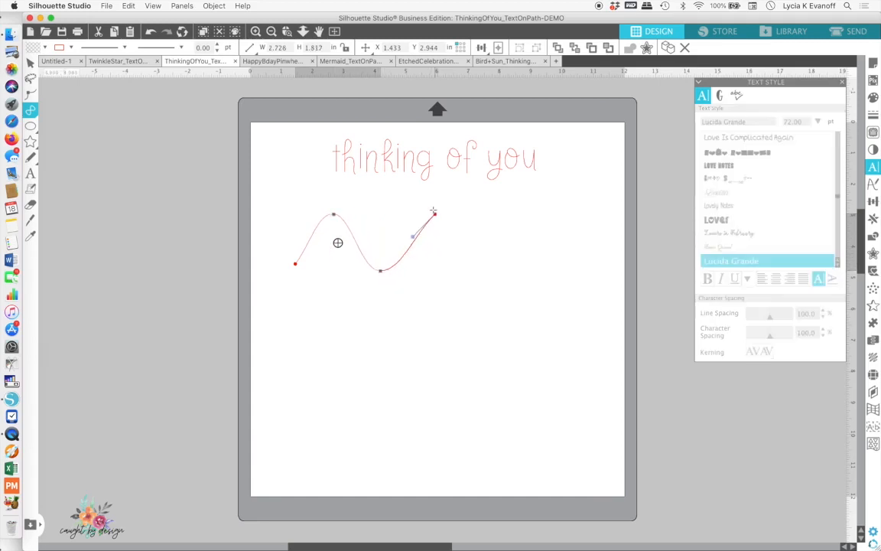
pyautogui.click(434, 208)
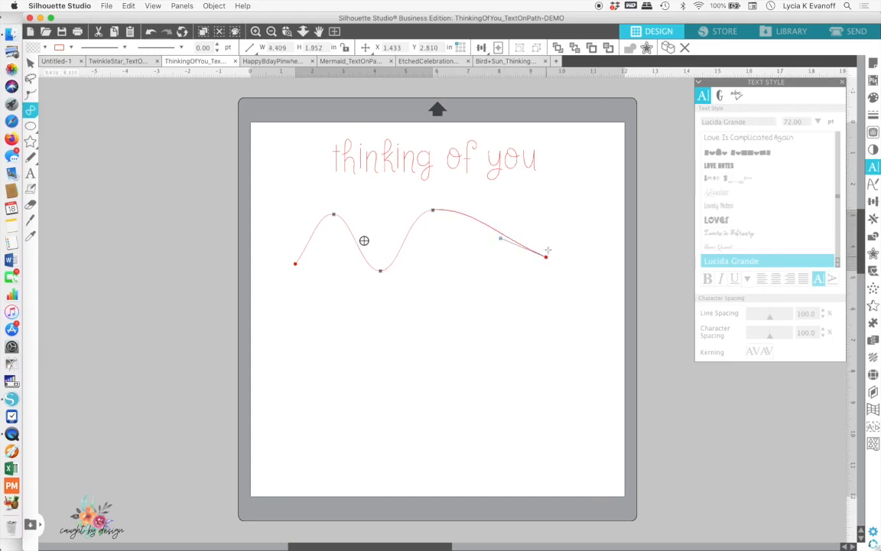
pyautogui.click(566, 233)
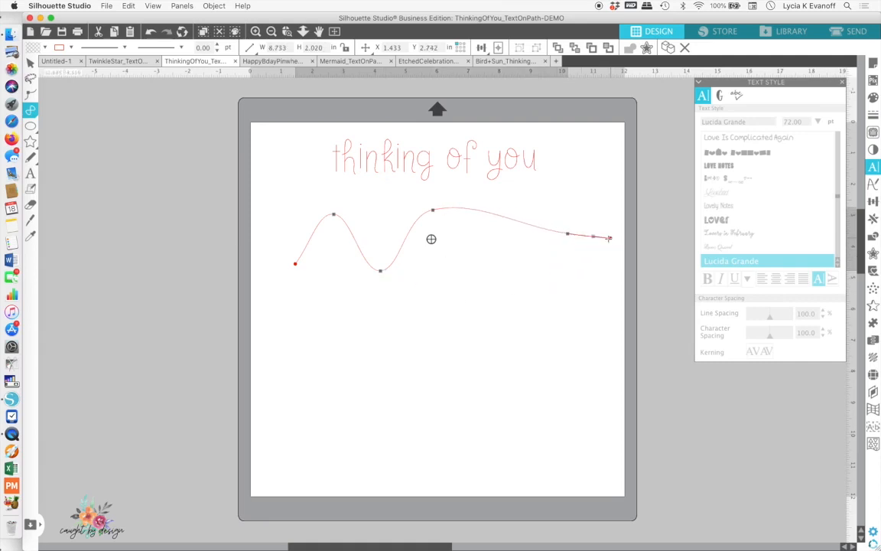
pyautogui.click(608, 238)
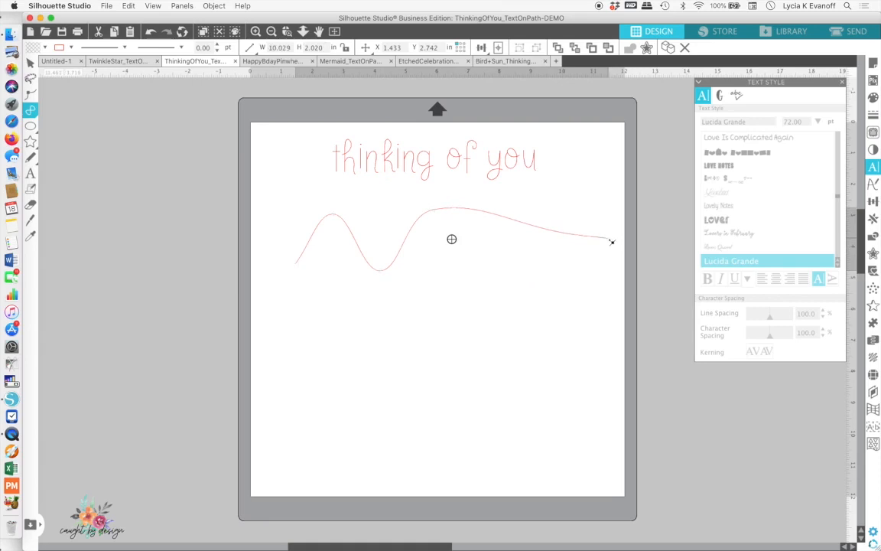
pyautogui.click(399, 241)
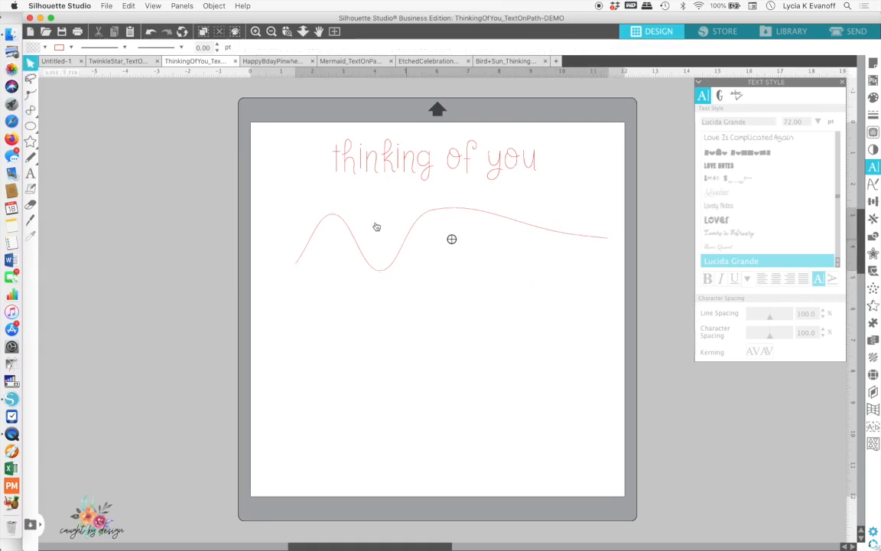
pyautogui.moveTo(376, 227); pyautogui.dragTo(346, 209)
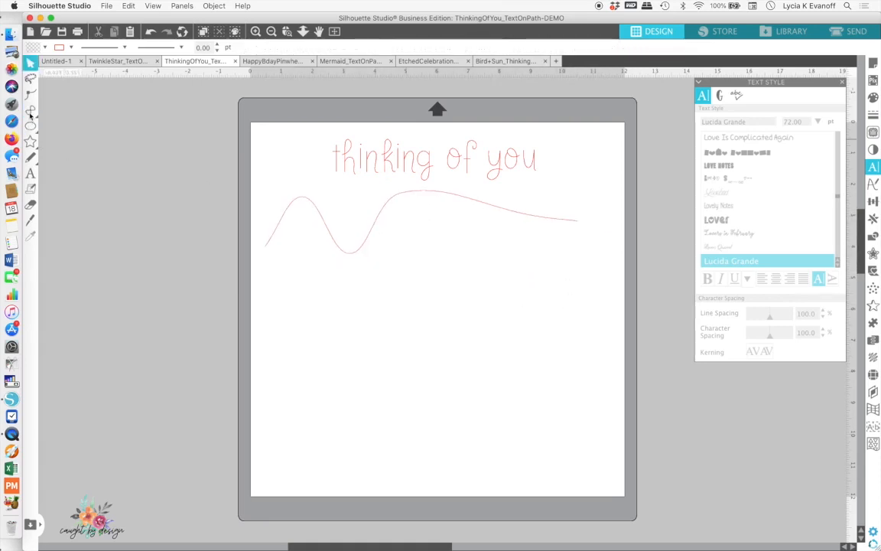
# - Draw a second, gentler wavy curve about 10 in wide across the page below the first one
pyautogui.moveTo(30, 110)
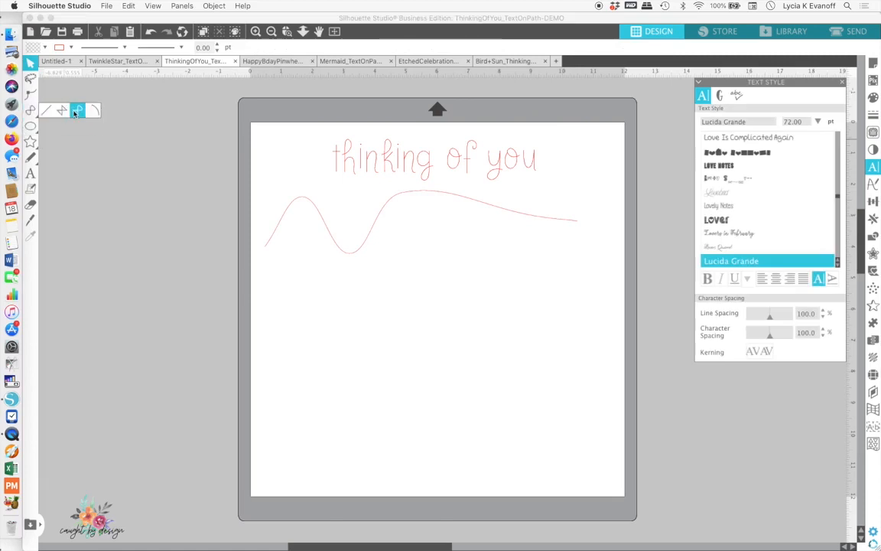
pyautogui.click(76, 110)
pyautogui.click(293, 325)
pyautogui.click(321, 290)
pyautogui.click(380, 298)
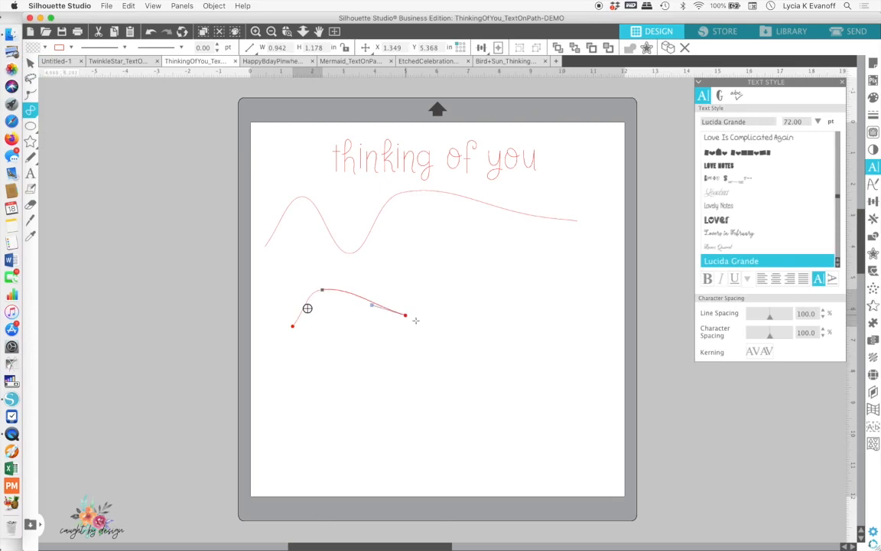
pyautogui.doubleClick(416, 320)
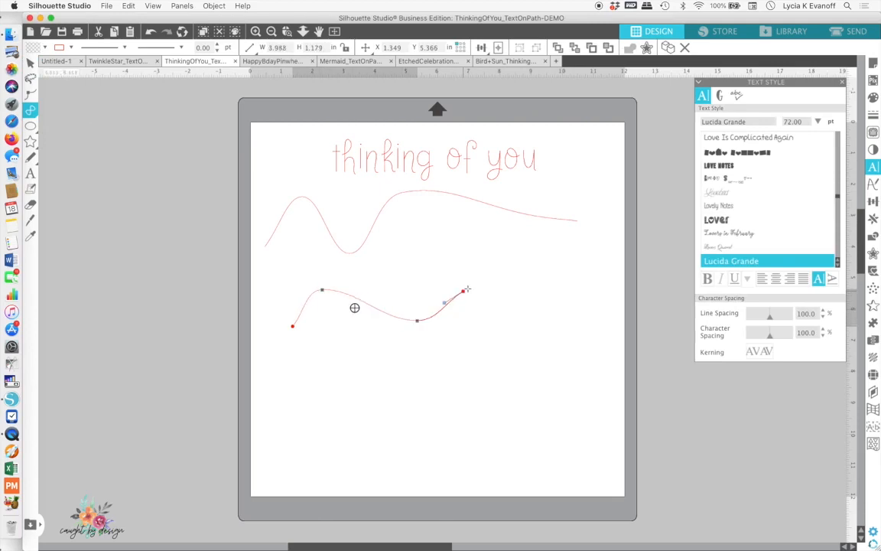
pyautogui.click(467, 288)
pyautogui.click(528, 301)
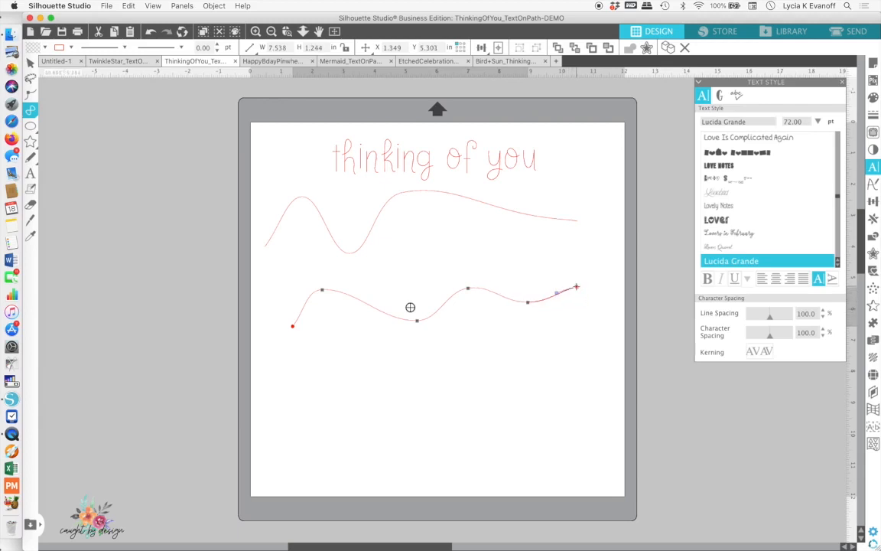
pyautogui.moveTo(577, 287); pyautogui.dragTo(505, 262)
pyautogui.moveTo(616, 283); pyautogui.dragTo(608, 284)
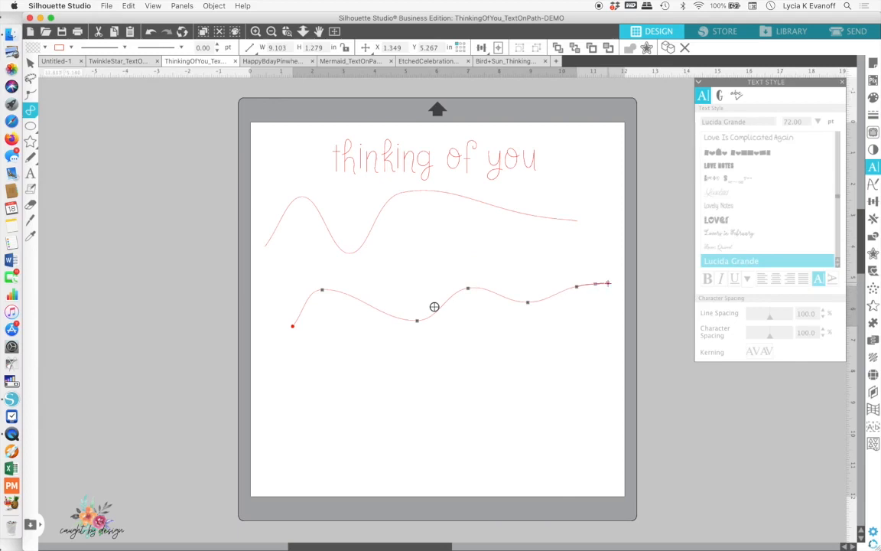
pyautogui.press('Escape')
# - Move the first curve off the page to the left and fit the "thinking of you" text onto the gentler curve
pyautogui.moveTo(368, 240)
pyautogui.mouseDown()
pyautogui.moveTo(55, 216)
pyautogui.moveTo(27, 224)
pyautogui.mouseUp()
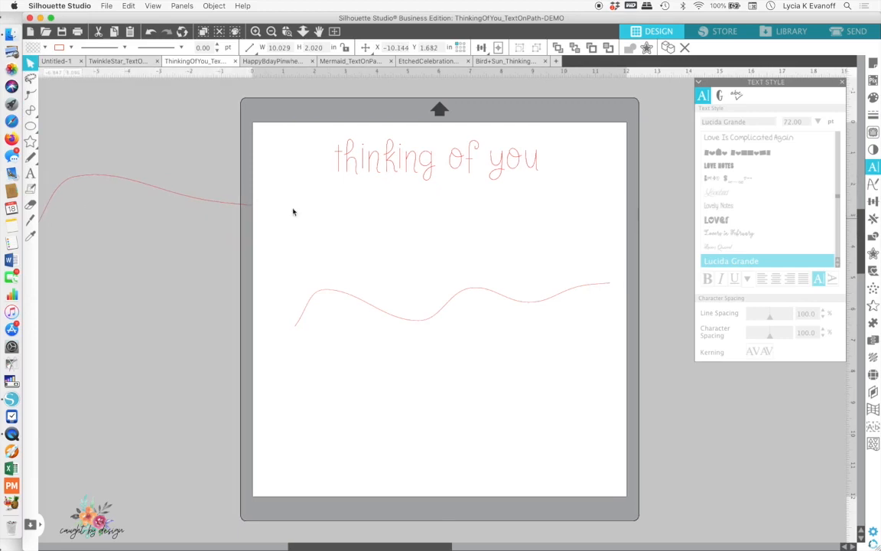
pyautogui.click(356, 178)
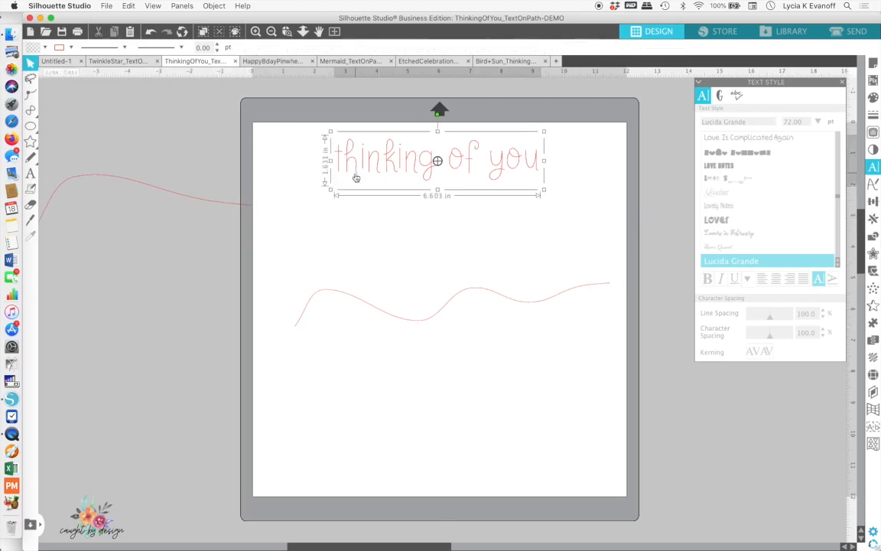
pyautogui.doubleClick(356, 178)
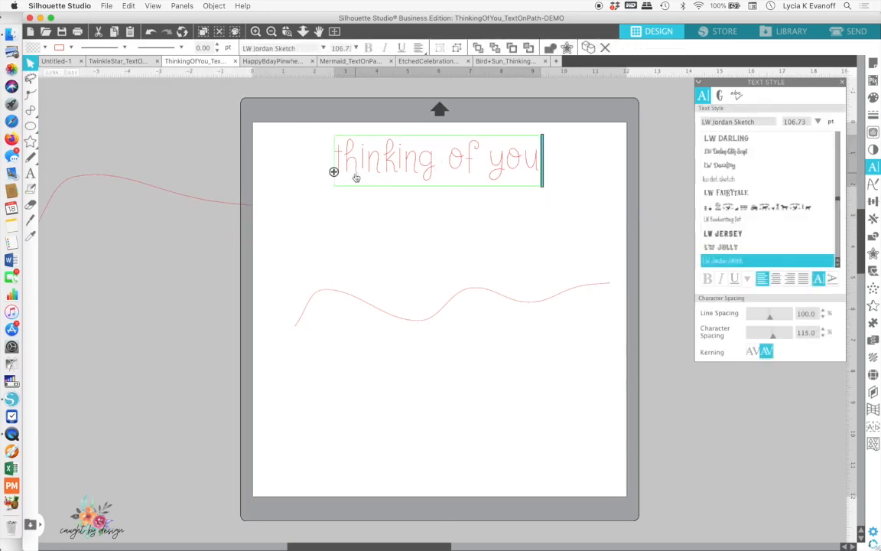
pyautogui.moveTo(333, 172)
pyautogui.mouseDown()
pyautogui.moveTo(452, 309)
pyautogui.moveTo(401, 286)
pyautogui.moveTo(297, 286)
pyautogui.moveTo(310, 315)
pyautogui.moveTo(428, 318)
pyautogui.moveTo(419, 316)
pyautogui.moveTo(439, 294)
pyautogui.moveTo(418, 272)
pyautogui.moveTo(437, 348)
pyautogui.moveTo(401, 297)
pyautogui.moveTo(375, 306)
pyautogui.moveTo(388, 277)
pyautogui.moveTo(337, 291)
pyautogui.mouseUp()
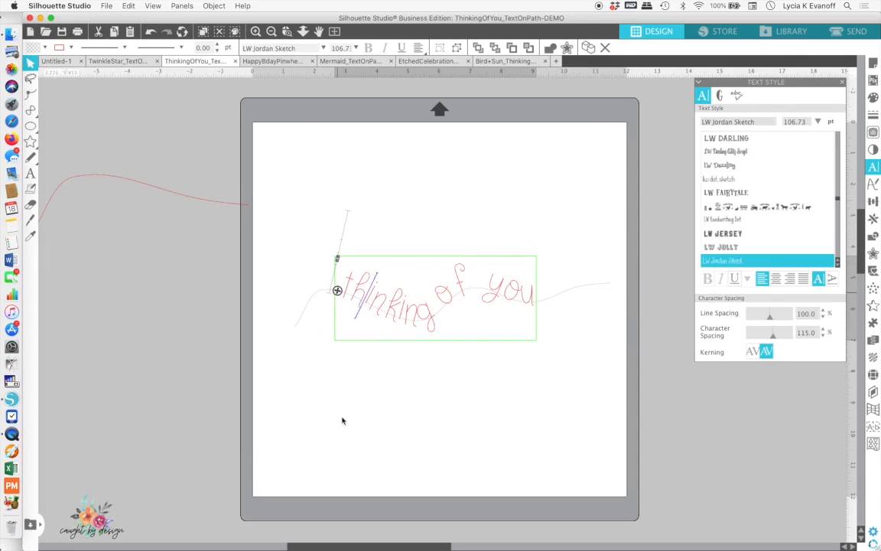
pyautogui.click(343, 420)
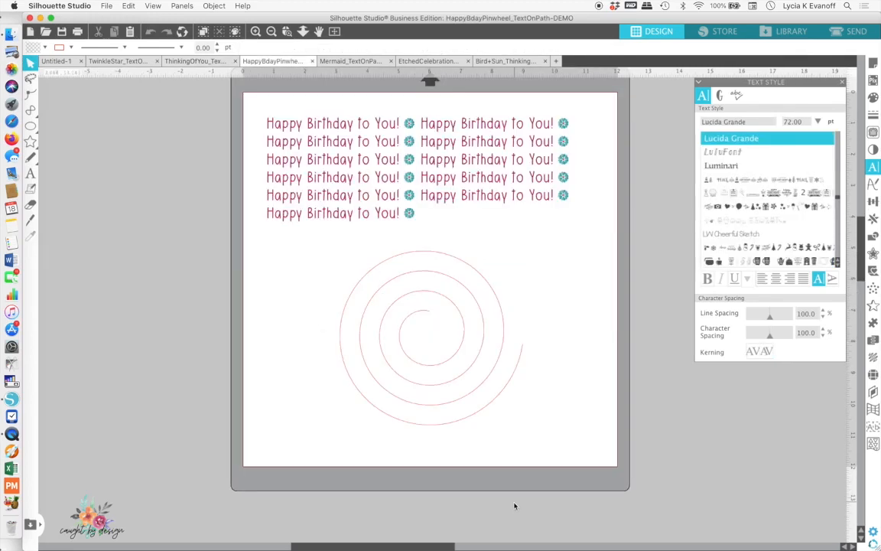
# - In the HappyBdayPinwheel_TextOnPath-DEMO document, show the line effects and fit the repeated "Happy Birthday to You!" text onto the spiral
pyautogui.click(874, 360)
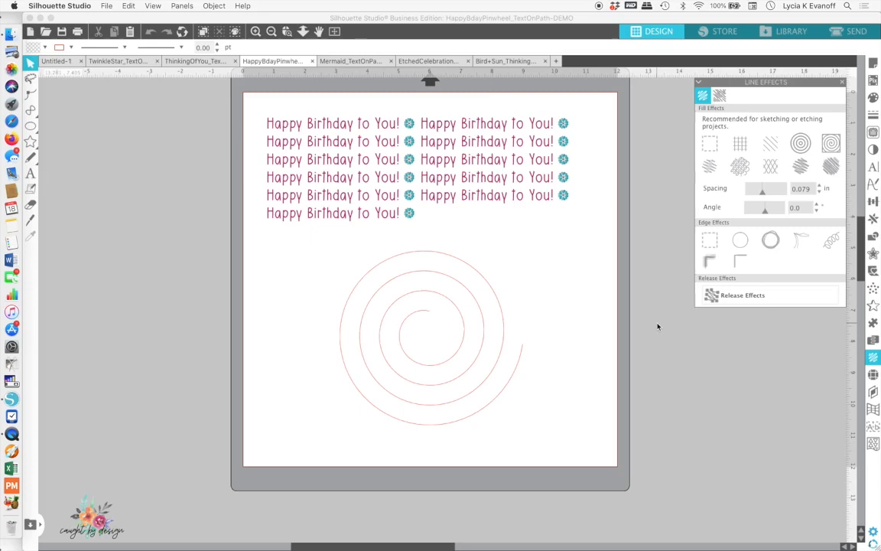
pyautogui.click(292, 130)
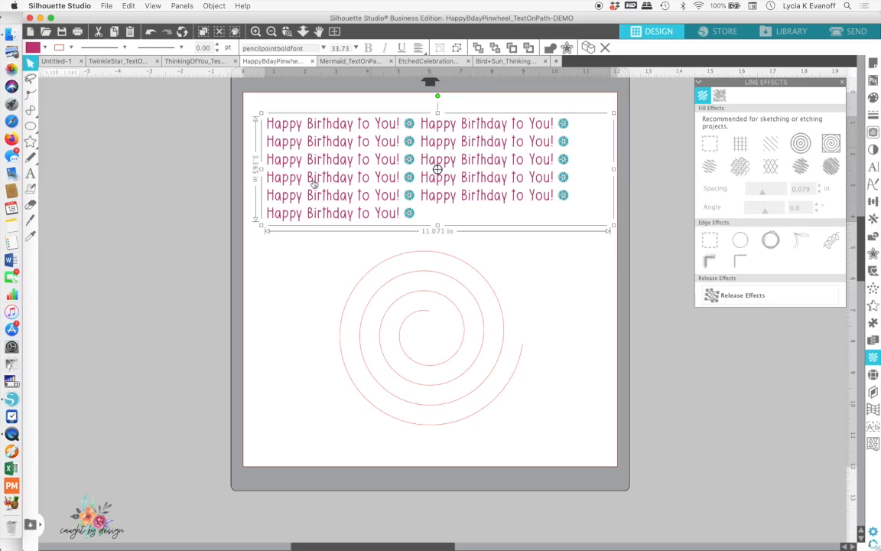
pyautogui.click(279, 268)
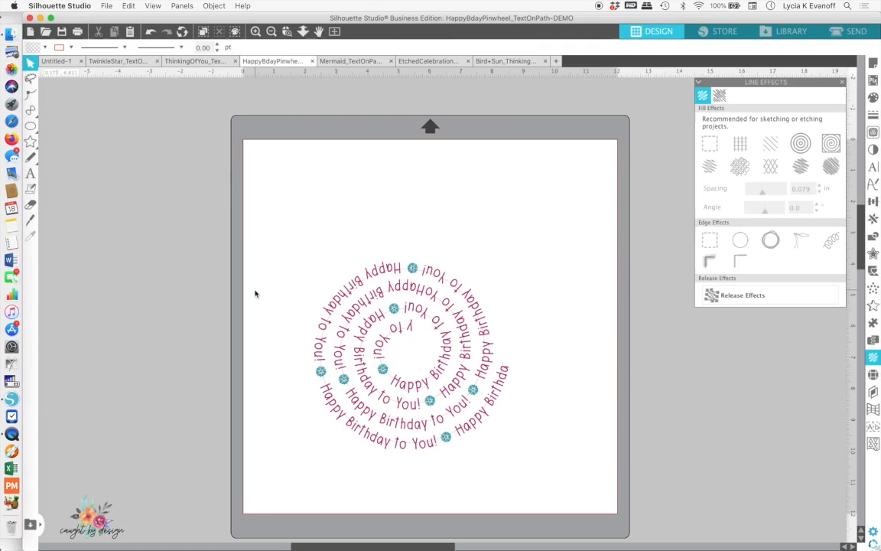
# - Try to convert the spiral "Happy Birthday to You!" text to a path
pyautogui.click(406, 274)
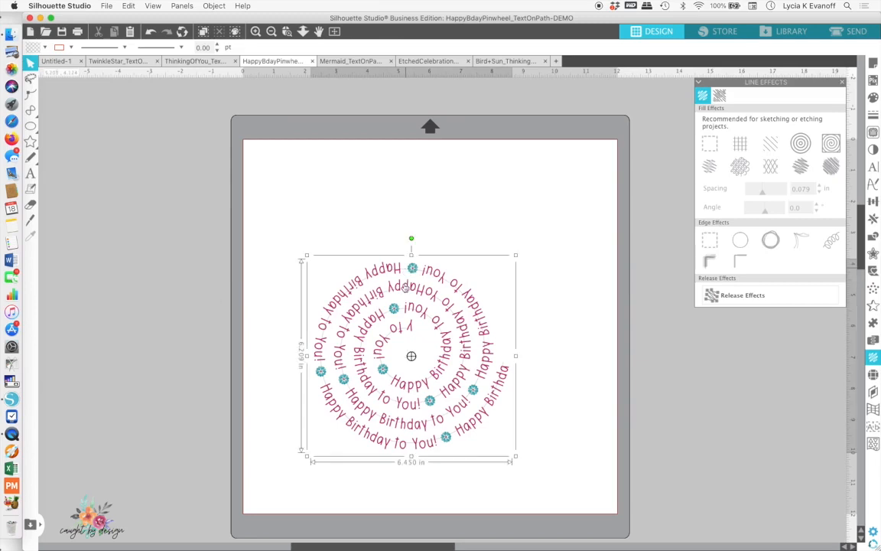
pyautogui.rightClick(406, 280)
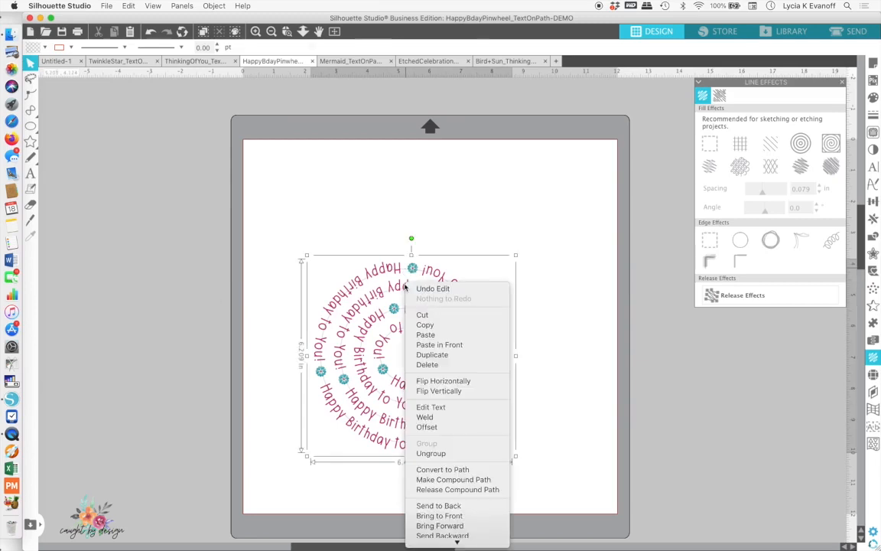
pyautogui.click(424, 475)
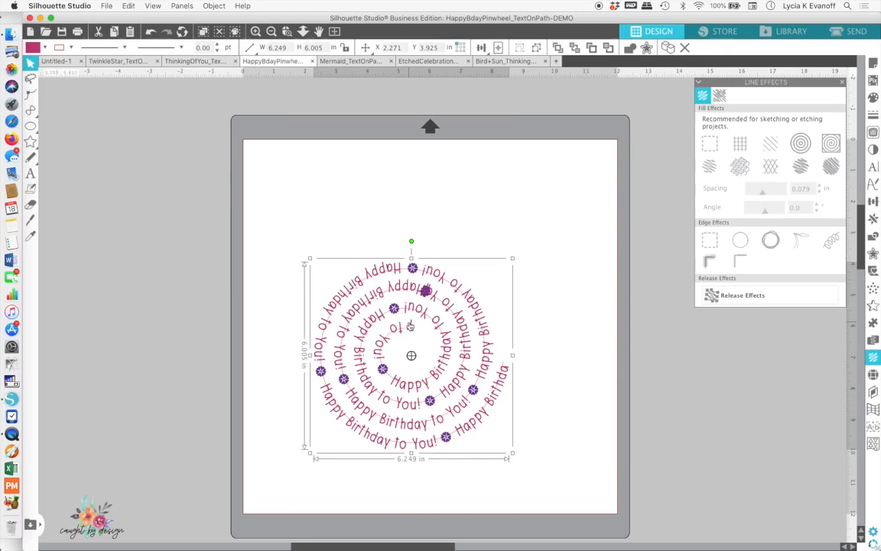
pyautogui.press('super+z')
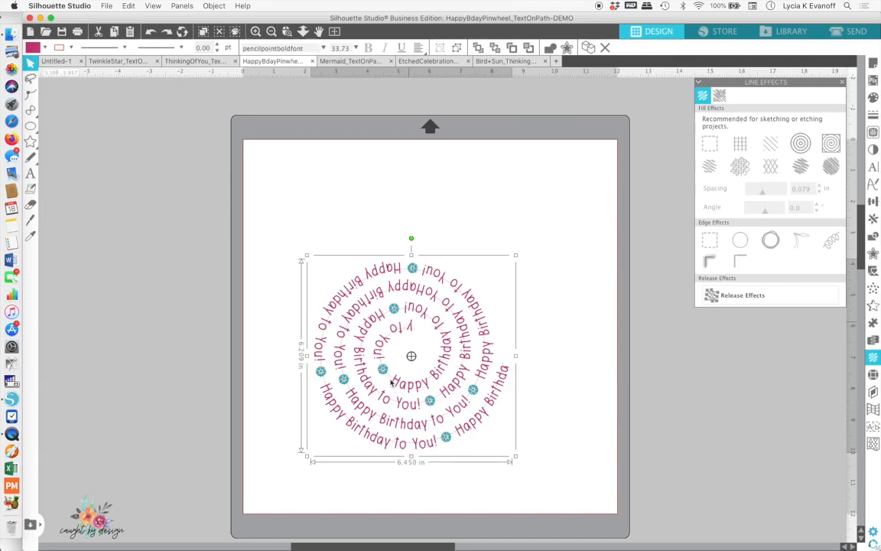
# - Separate the birthday text from its spiral by moving the text toward the page's upper-left corner and the spiral off the page
pyautogui.moveTo(363, 310); pyautogui.dragTo(341, 279)
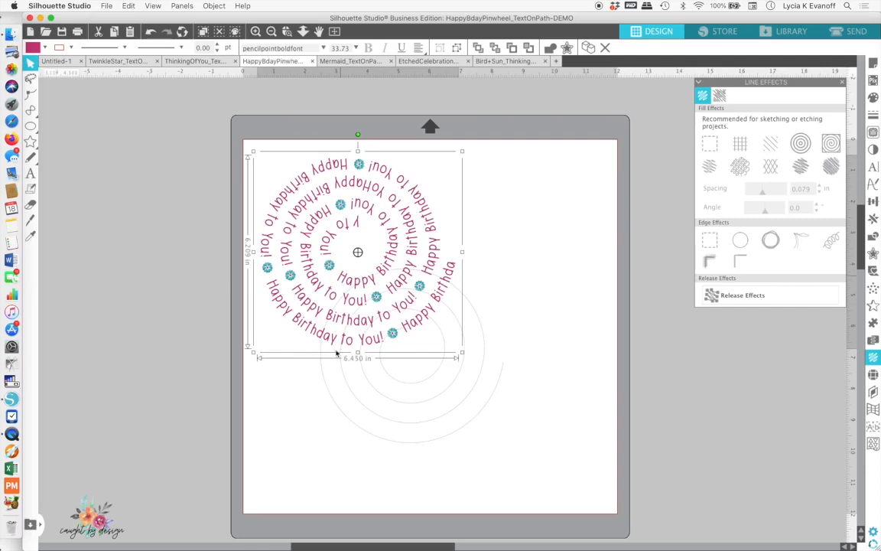
pyautogui.moveTo(340, 365); pyautogui.dragTo(182, 380)
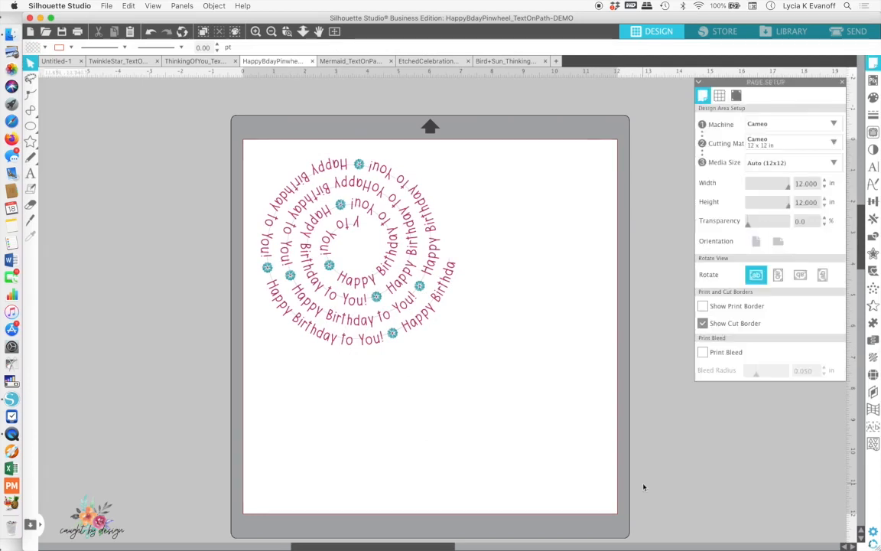
# - In the Mermaid_TextOnPath-DEMO document, move the finished mermaid and shell design with its curved text off the page to the left
pyautogui.click(366, 63)
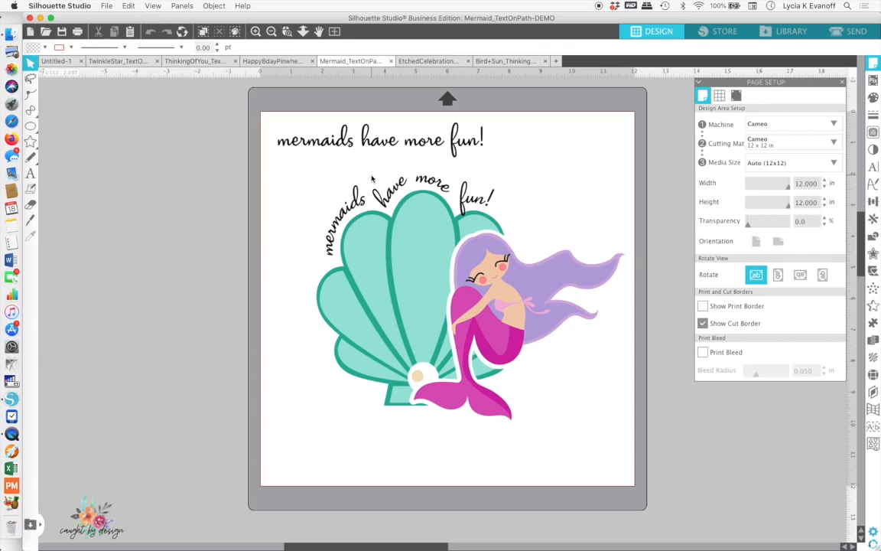
pyautogui.moveTo(372, 214); pyautogui.dragTo(66, 231)
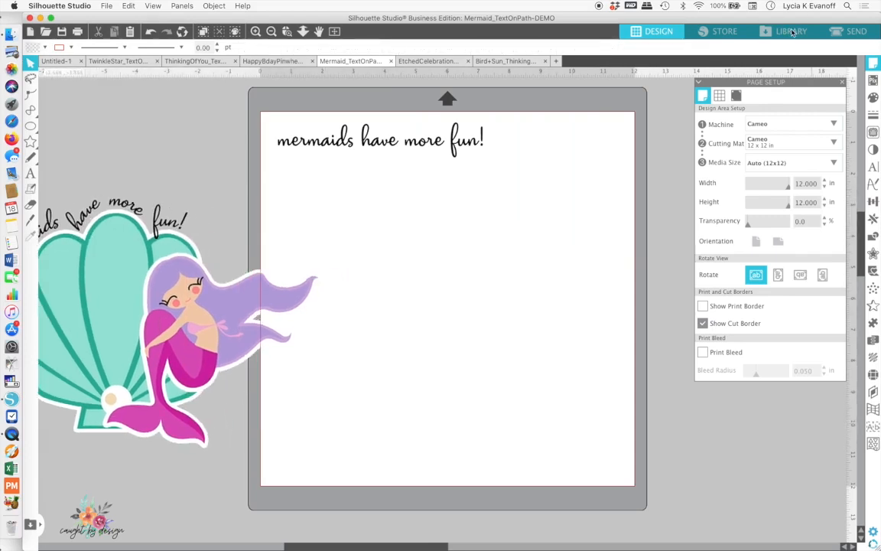
# - Find the mermaid seashell design in the library, add it to the page and move the mermaid figure slightly down
pyautogui.click(793, 32)
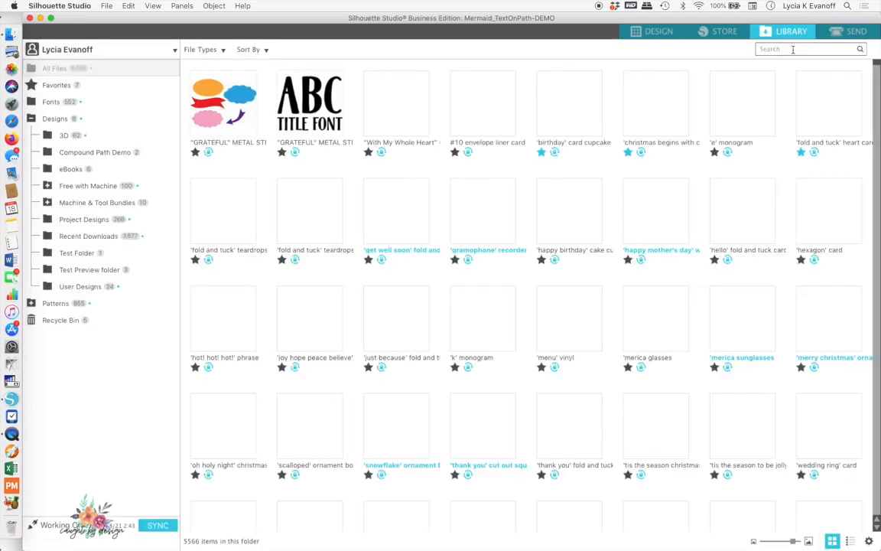
pyautogui.click(747, 49)
pyautogui.write('mer')
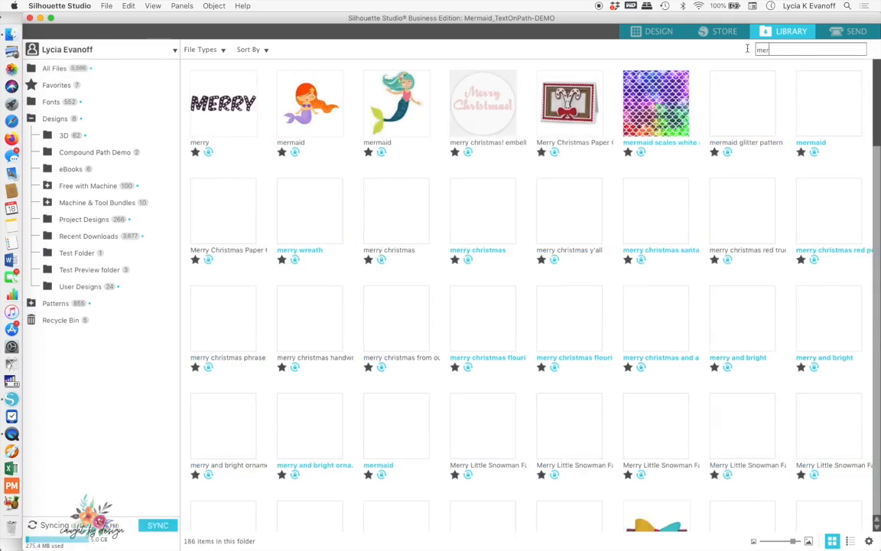
pyautogui.write('m')
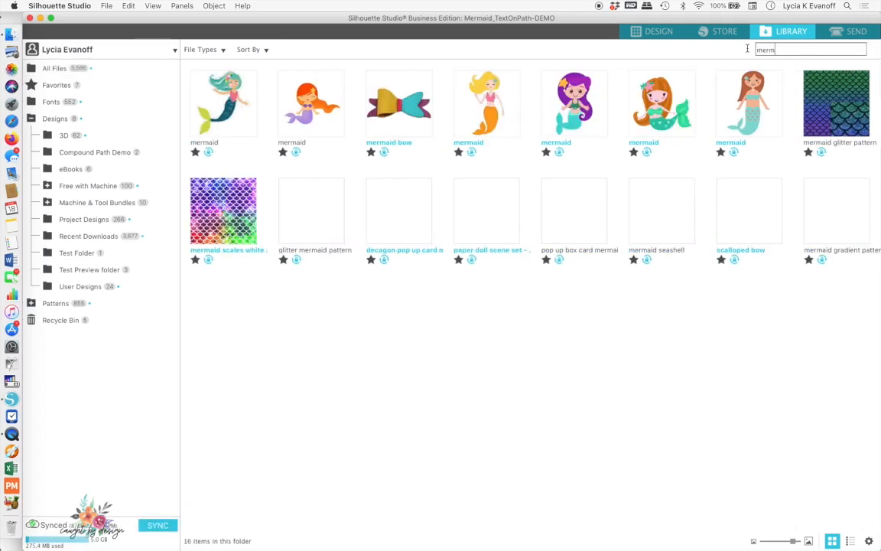
pyautogui.write('aid')
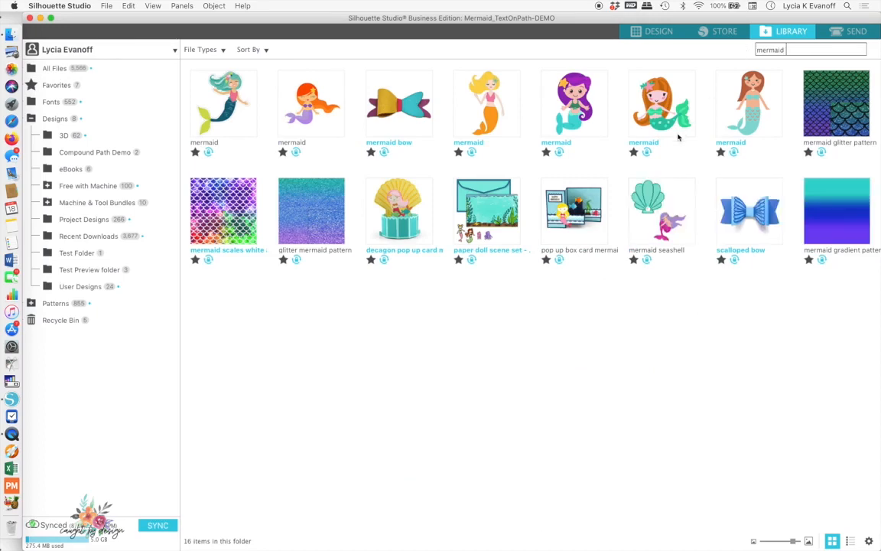
pyautogui.doubleClick(657, 211)
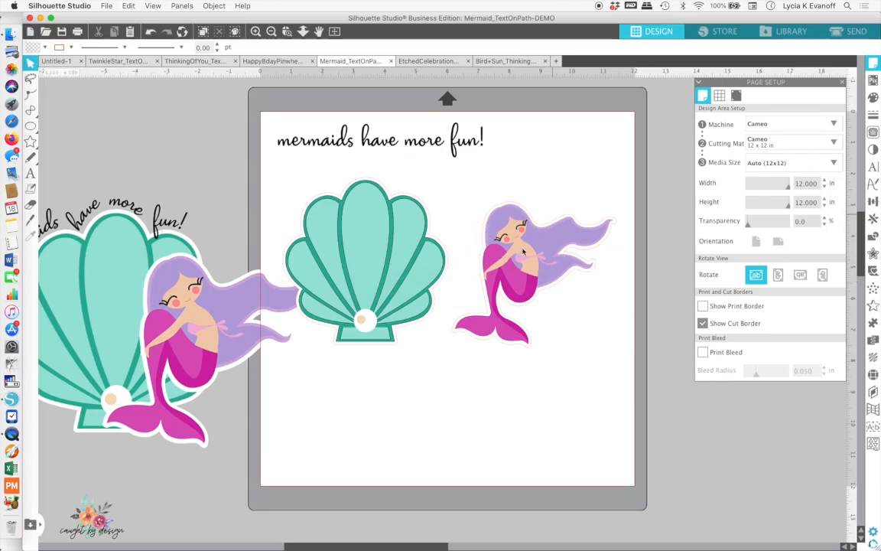
pyautogui.moveTo(506, 260); pyautogui.dragTo(517, 295)
pyautogui.click(452, 298)
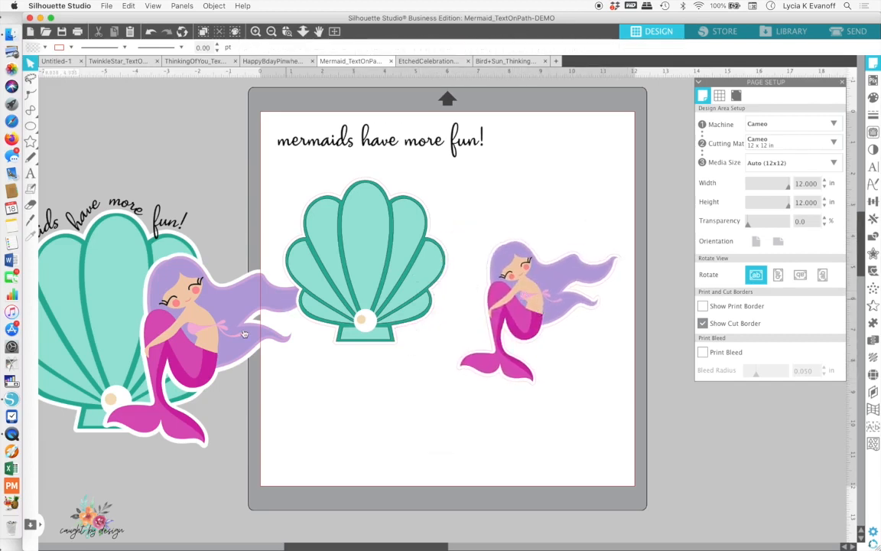
# - Bring the finished mermaid and shell design onto the page for reference, and return it off the page's left side
pyautogui.moveTo(169, 332); pyautogui.dragTo(216, 353)
pyautogui.click(131, 256)
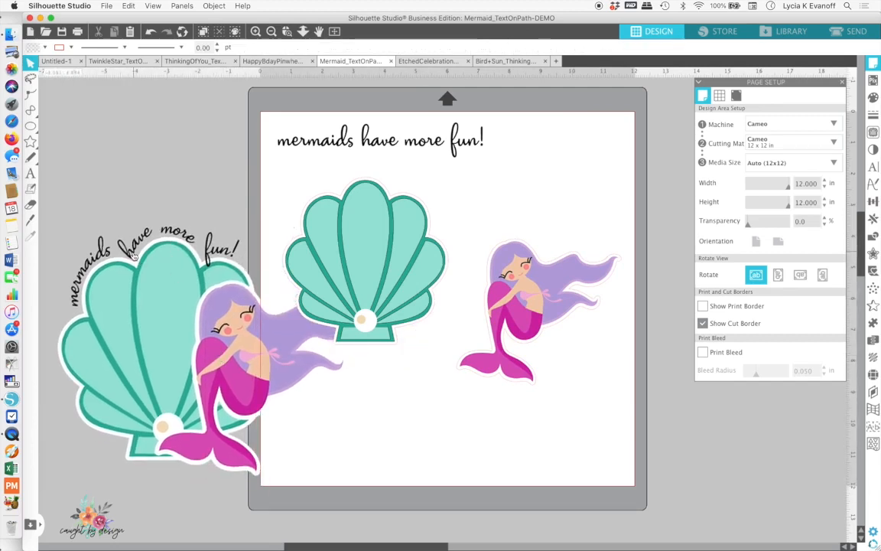
pyautogui.moveTo(143, 307); pyautogui.dragTo(73, 234)
pyautogui.press('space')
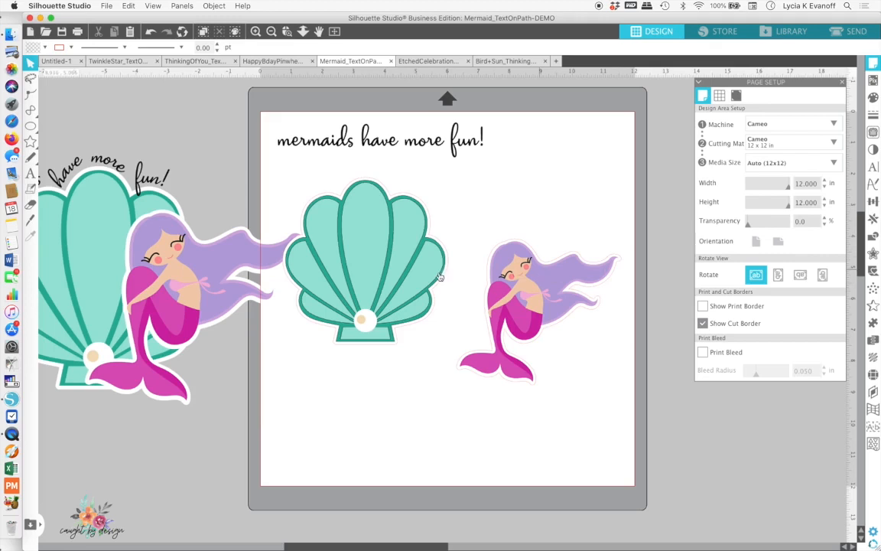
pyautogui.moveTo(260, 254); pyautogui.dragTo(449, 279)
pyautogui.moveTo(421, 387); pyautogui.dragTo(450, 482)
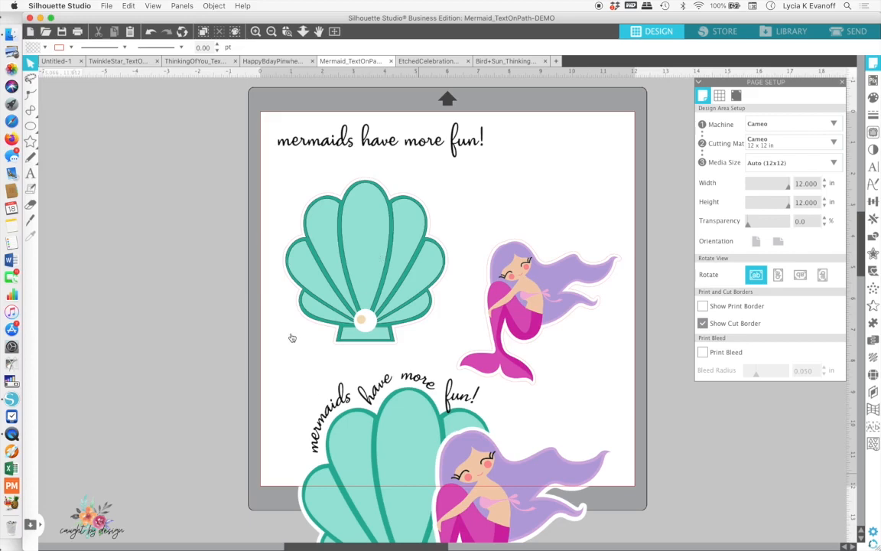
pyautogui.moveTo(466, 501); pyautogui.dragTo(111, 242)
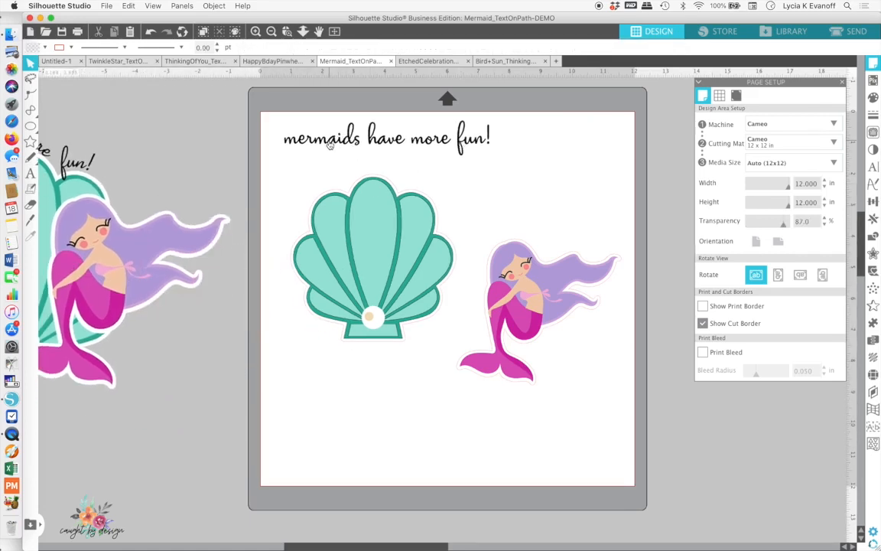
# - Try to fit the "mermaids have more fun!" text onto the grouped seashell, and move the text above the shell
pyautogui.click(330, 145)
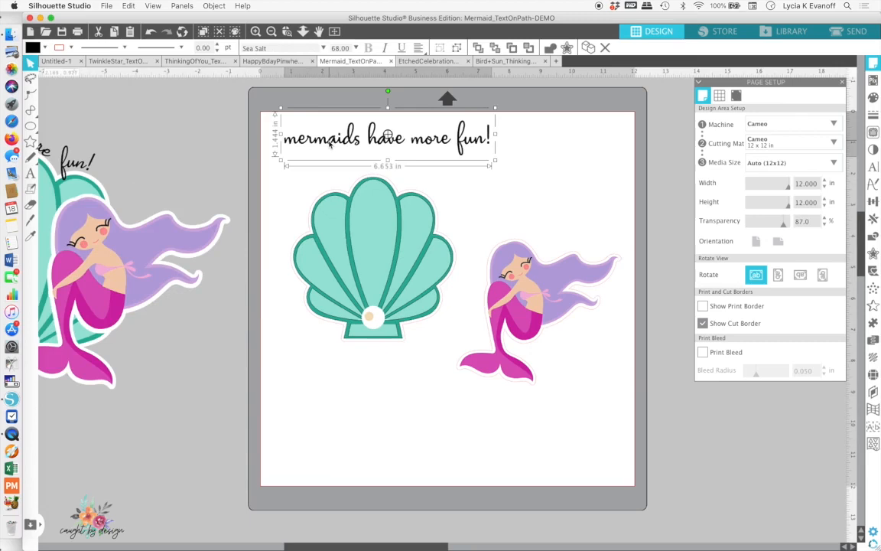
pyautogui.doubleClick(327, 147)
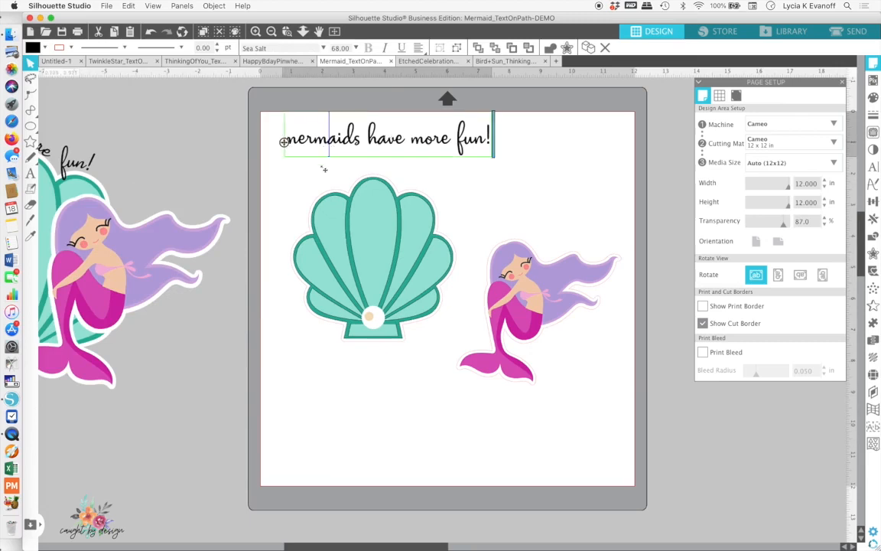
pyautogui.moveTo(305, 173)
pyautogui.mouseDown()
pyautogui.moveTo(344, 190)
pyautogui.moveTo(329, 192)
pyautogui.moveTo(310, 176)
pyautogui.moveTo(310, 191)
pyautogui.moveTo(292, 183)
pyautogui.mouseUp()
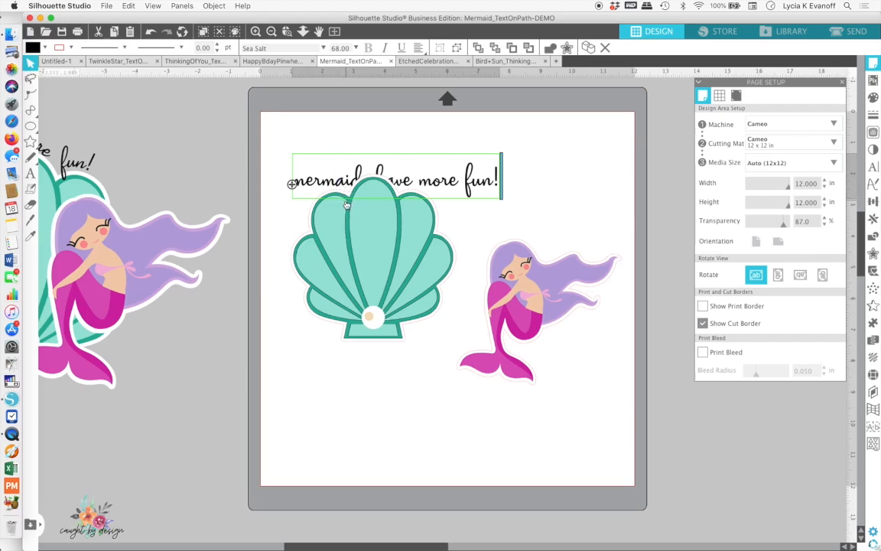
pyautogui.doubleClick(337, 180)
pyautogui.moveTo(293, 184); pyautogui.dragTo(365, 180)
pyautogui.moveTo(308, 174); pyautogui.dragTo(245, 119)
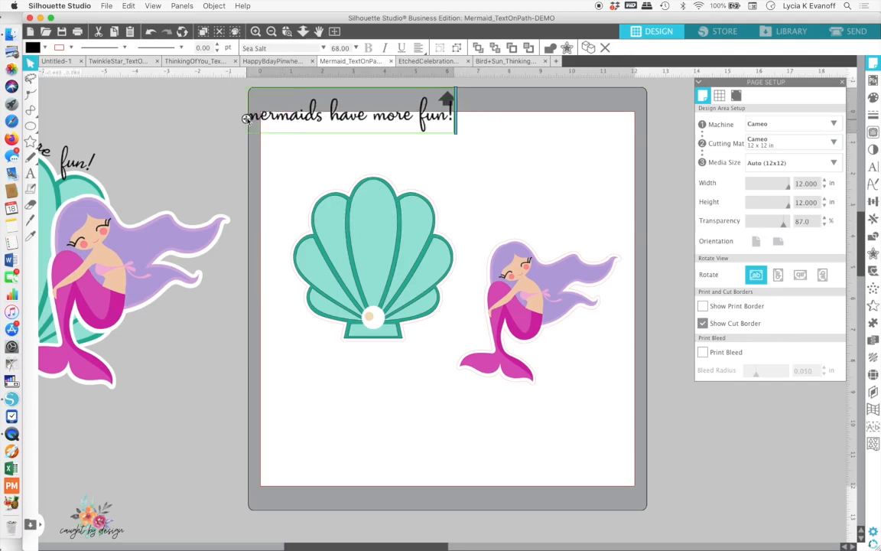
# - Ungroup the seashell and move its white outline shape down to the bottom of the page
pyautogui.click(340, 241)
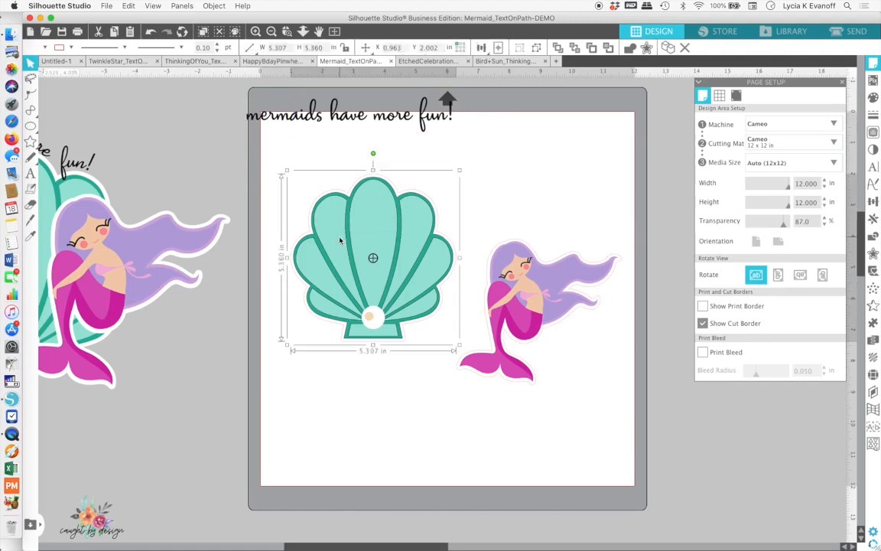
pyautogui.rightClick(341, 241)
pyautogui.click(354, 395)
pyautogui.click(429, 326)
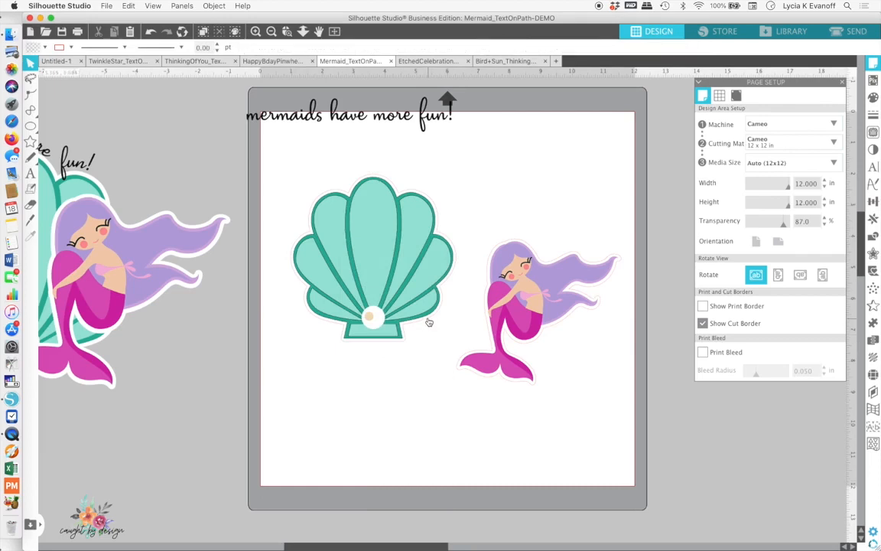
pyautogui.moveTo(427, 321); pyautogui.dragTo(433, 489)
pyautogui.click(429, 474)
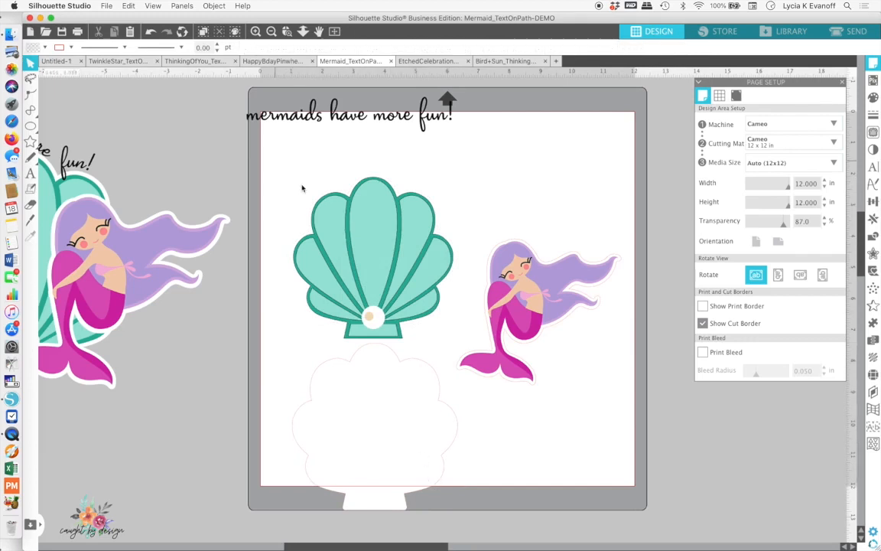
# - Group the remaining teal seashell pieces and move them to the page's upper-right corner
pyautogui.click(419, 304)
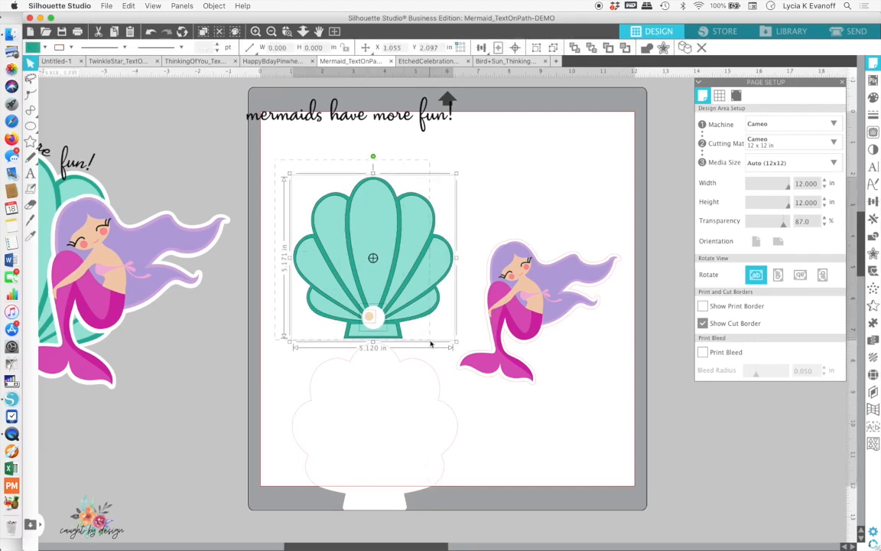
pyautogui.rightClick(381, 264)
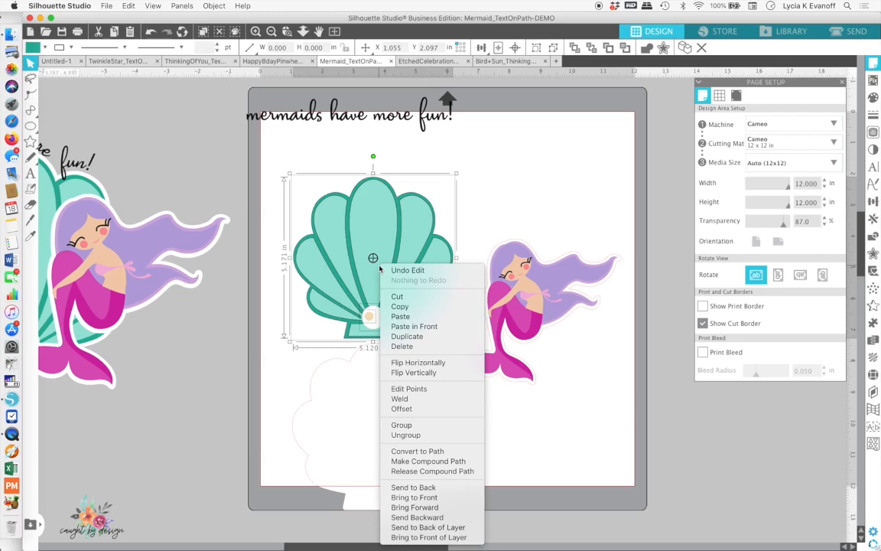
pyautogui.click(407, 426)
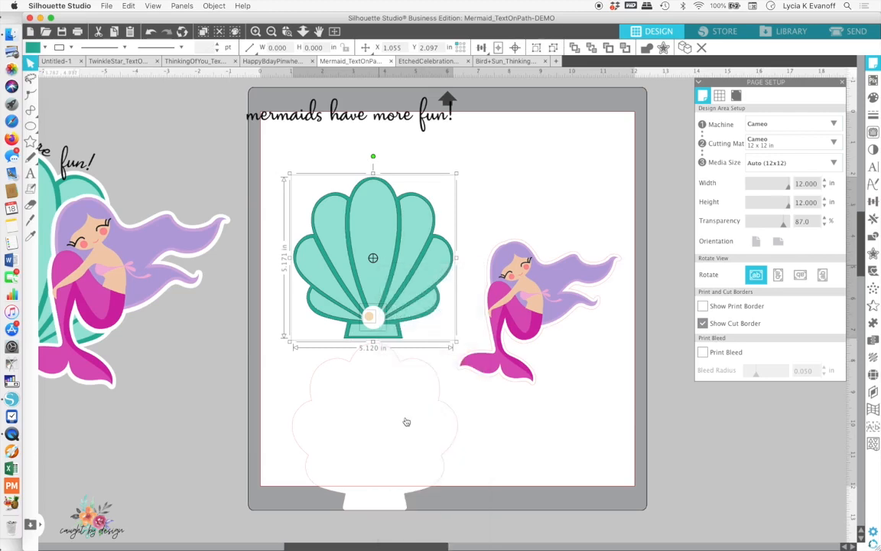
pyautogui.moveTo(398, 236); pyautogui.dragTo(628, 121)
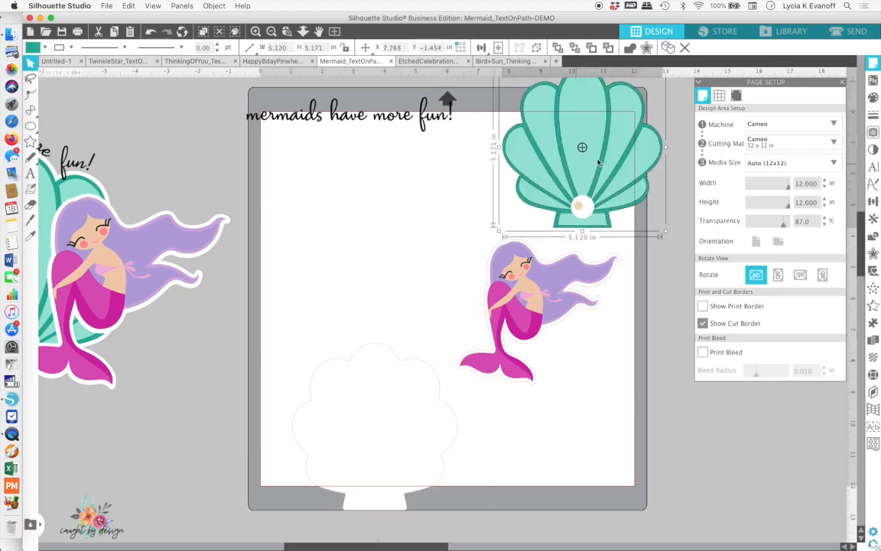
# - Move the white shell outline up the page and fit the "mermaids have more fun!" text onto its edge
pyautogui.moveTo(334, 360); pyautogui.dragTo(349, 178)
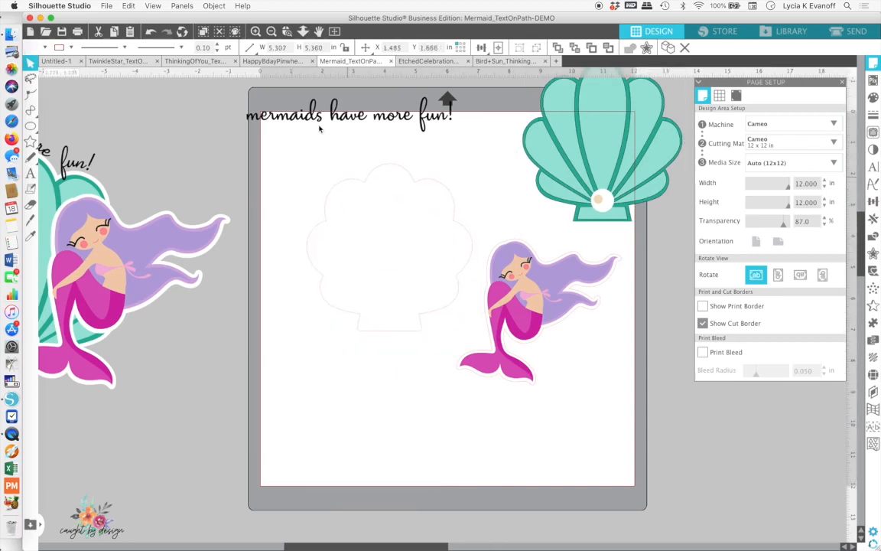
pyautogui.click(261, 121)
pyautogui.doubleClick(261, 122)
pyautogui.click(246, 118)
pyautogui.moveTo(246, 118); pyautogui.dragTo(349, 177)
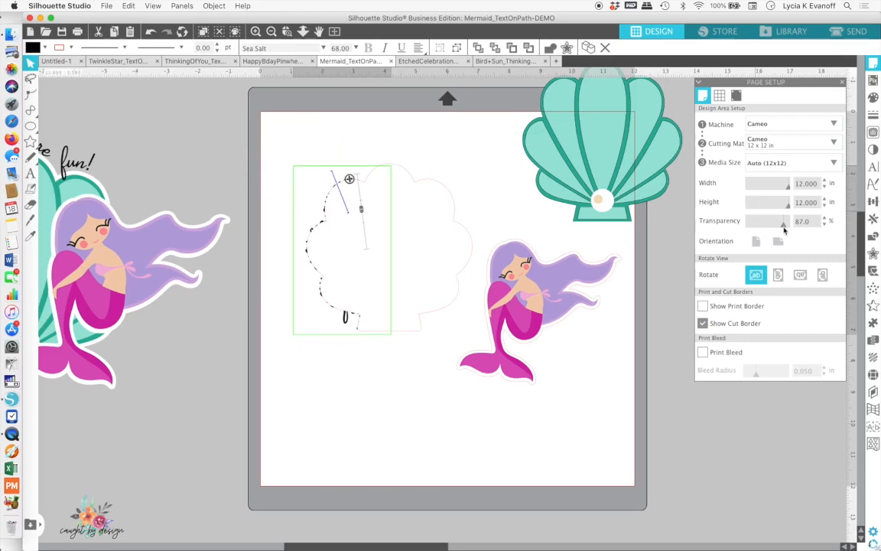
# - Set the page transparency to 100% and send the white shell outline behind the curved text
pyautogui.moveTo(781, 230)
pyautogui.mouseDown()
pyautogui.moveTo(749, 227)
pyautogui.moveTo(795, 229)
pyautogui.mouseUp()
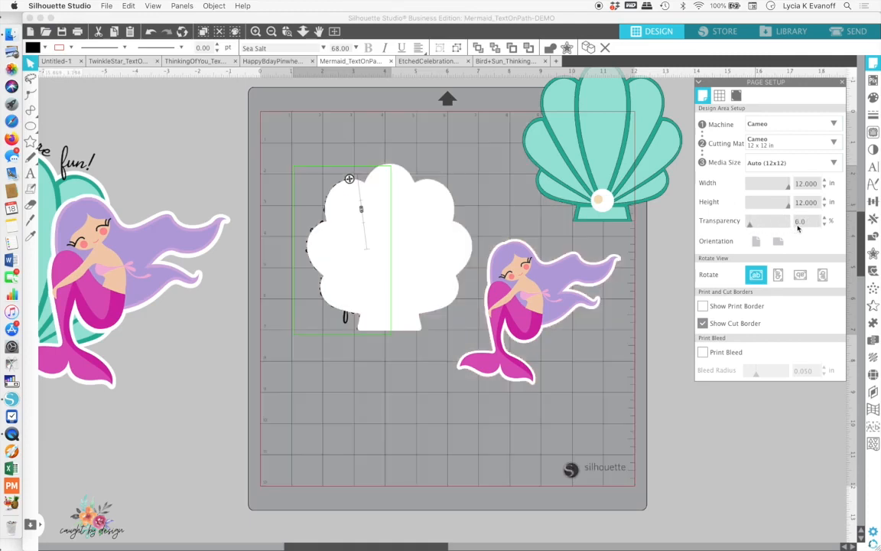
pyautogui.click(424, 273)
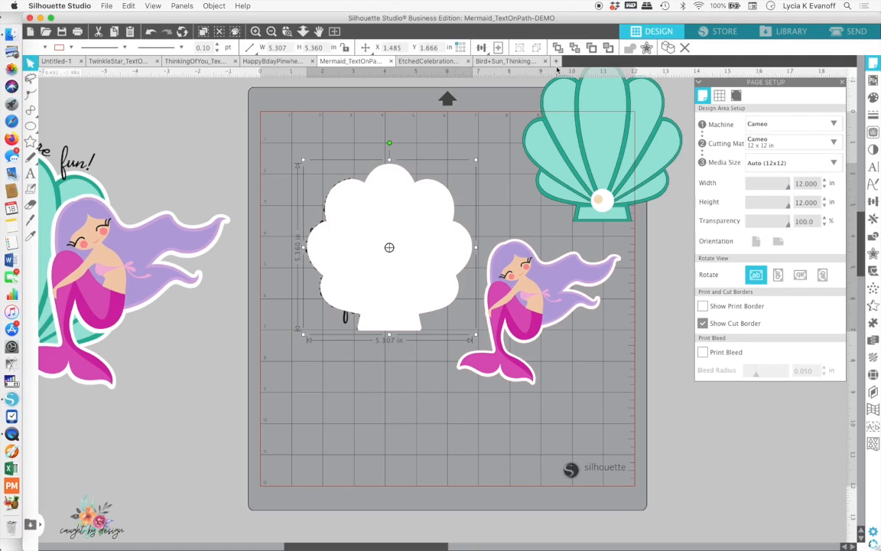
pyautogui.click(575, 48)
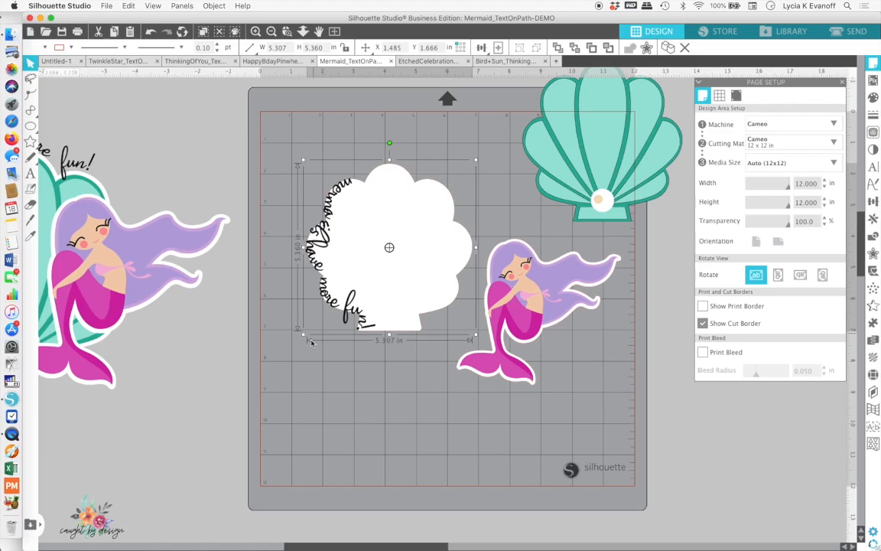
pyautogui.click(280, 305)
# - Slide the curved text along the shell outline so it starts on the left scallop and runs across the top outside the edge
pyautogui.click(337, 306)
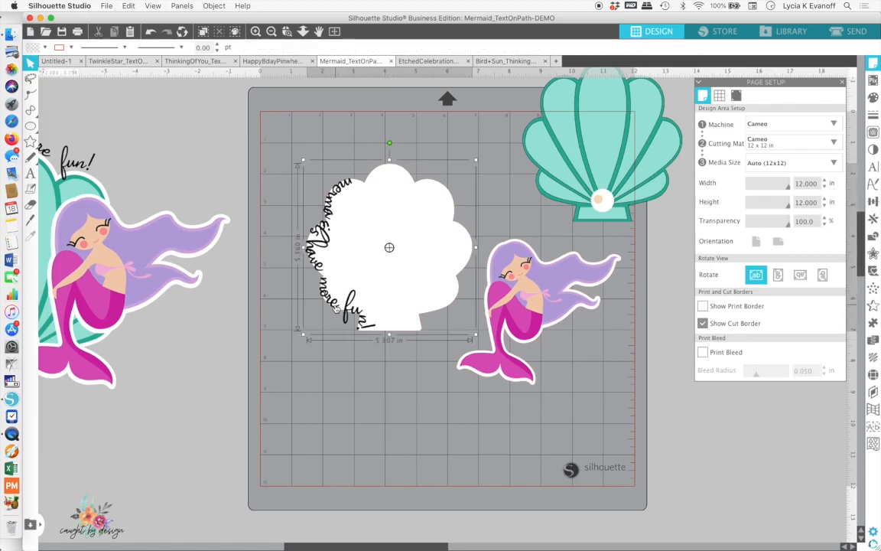
pyautogui.doubleClick(336, 306)
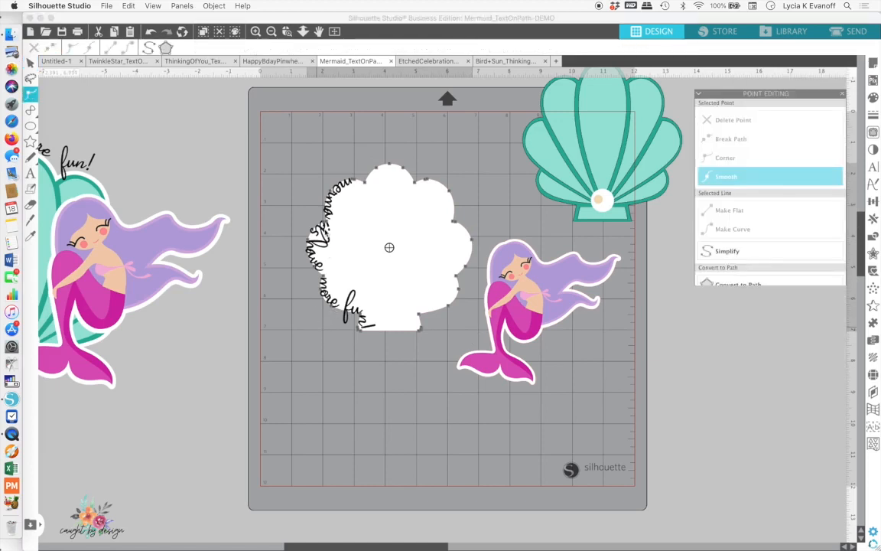
pyautogui.click(328, 244)
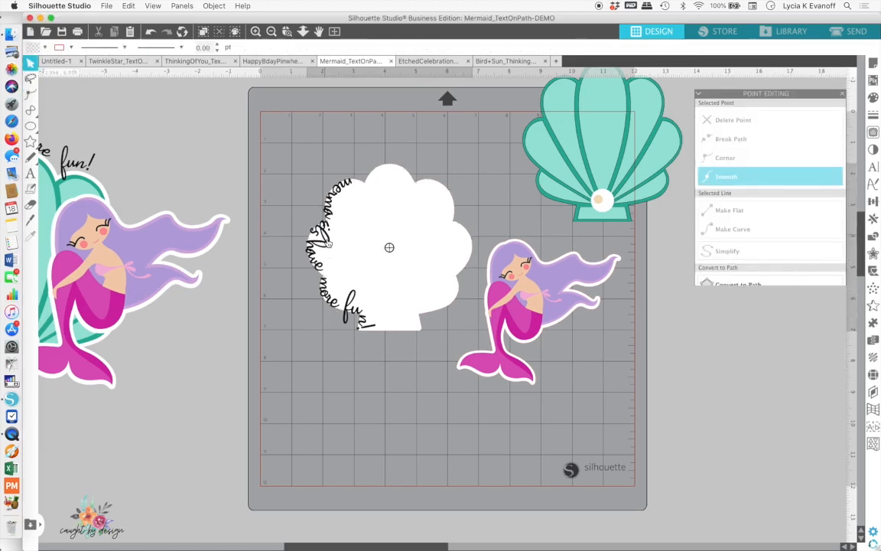
pyautogui.click(330, 245)
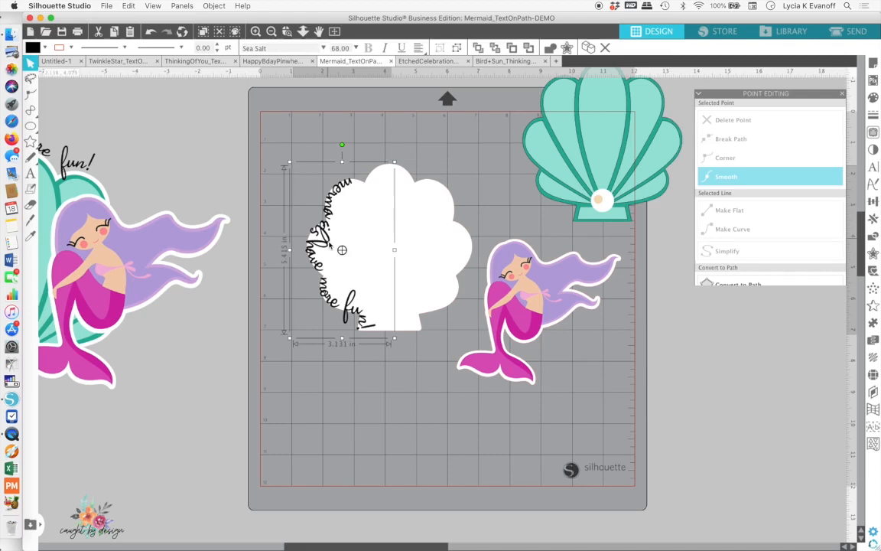
pyautogui.doubleClick(330, 245)
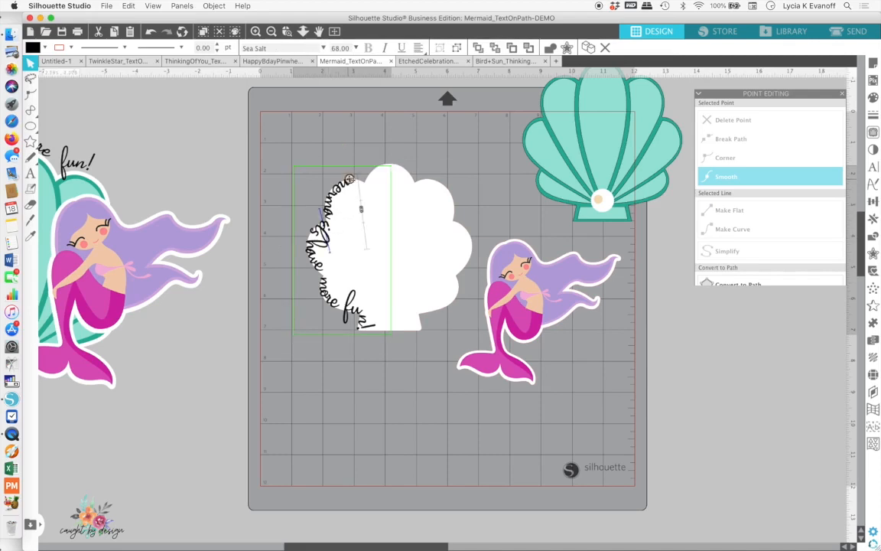
pyautogui.moveTo(351, 161); pyautogui.dragTo(298, 228)
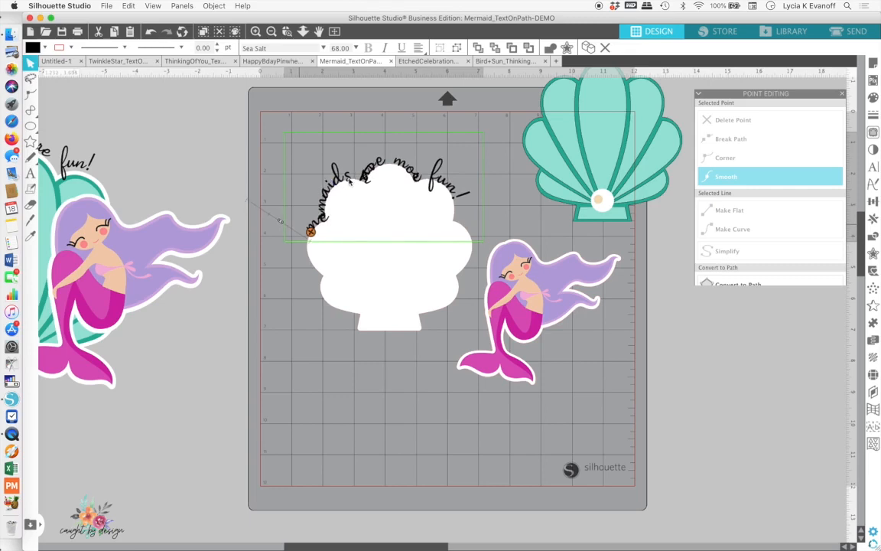
# - Add spaces between the words of the curved text so they follow the shell's scallops without falling into the notches
pyautogui.click(352, 182)
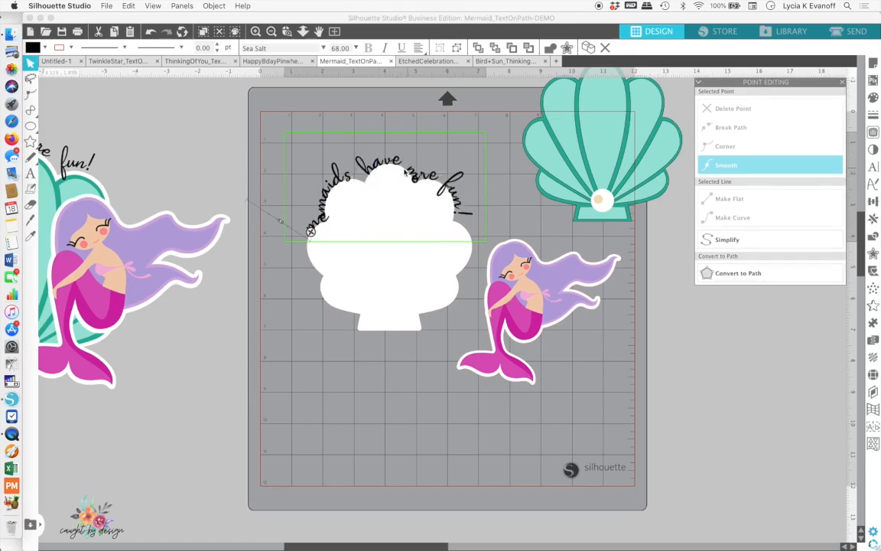
pyautogui.click(405, 169)
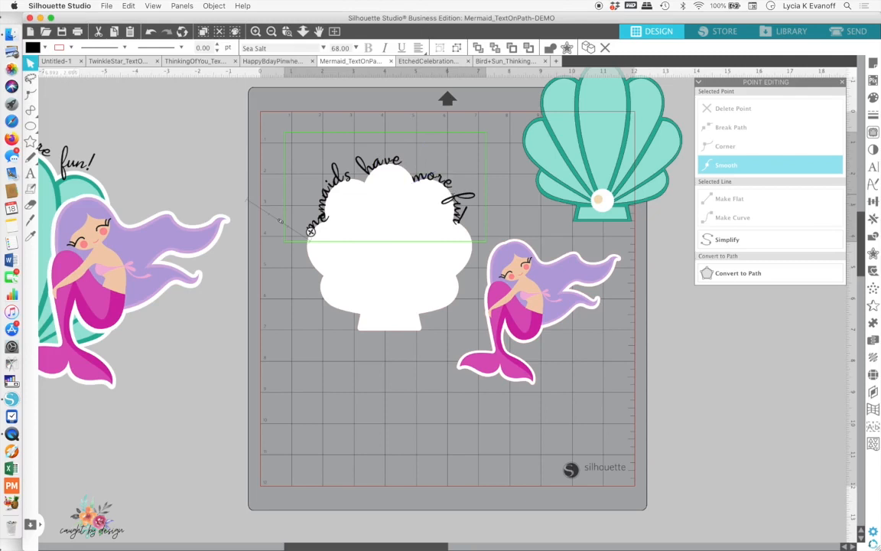
pyautogui.click(452, 198)
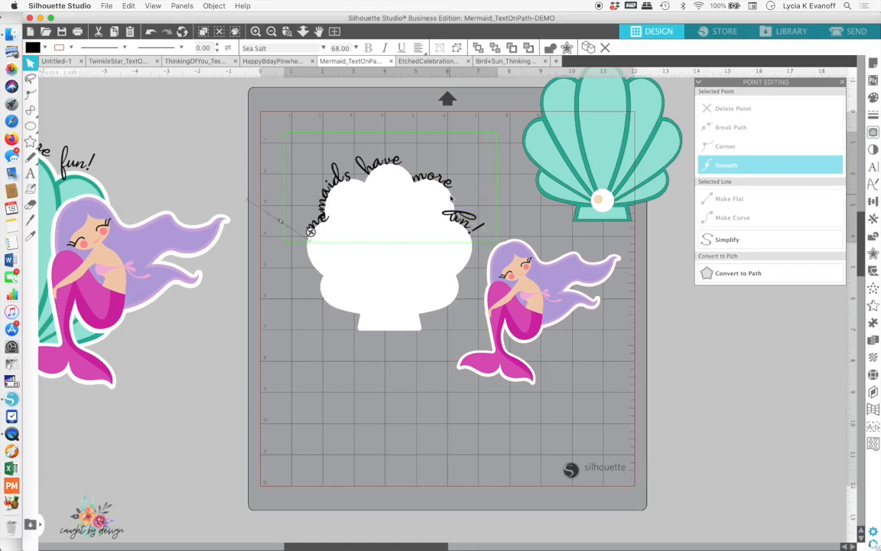
# - Delete the extra spacing between the later words of the curved text on the white shell outline
pyautogui.press('BackSpace')
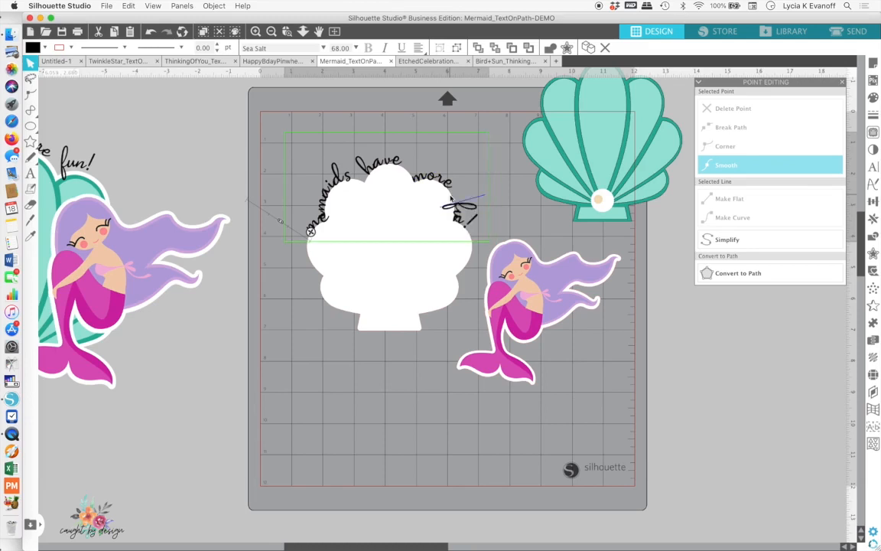
pyautogui.press('BackSpace')
pyautogui.press('BackSpace')
pyautogui.press('BackSpace')
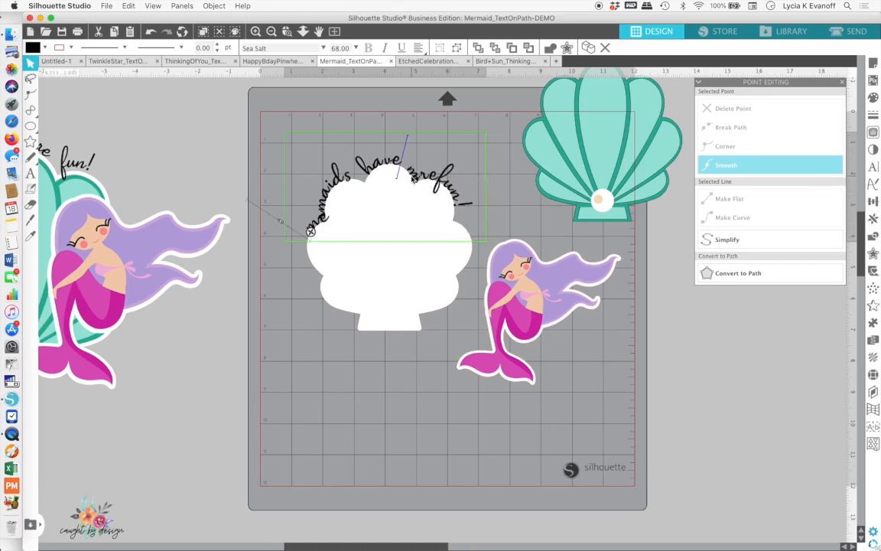
pyautogui.press('BackSpace')
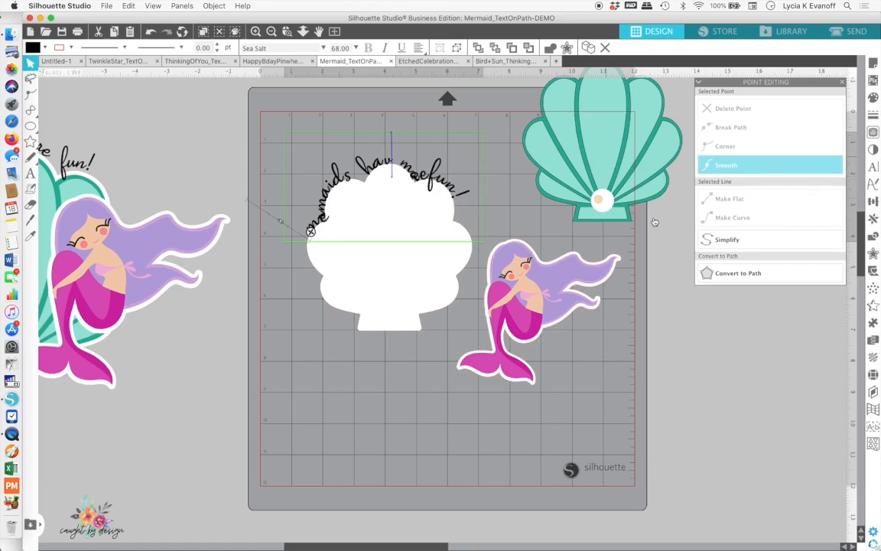
# - Move the teal shell onto the white shell outline and center the two on each other
pyautogui.moveTo(574, 223); pyautogui.dragTo(355, 321)
pyautogui.moveTo(433, 305); pyautogui.dragTo(436, 306)
pyautogui.click(434, 306)
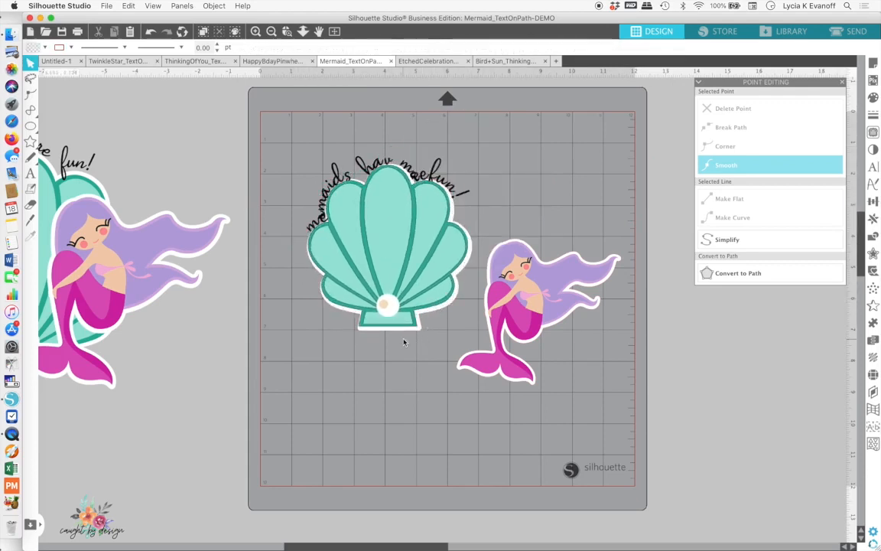
pyautogui.click(407, 322)
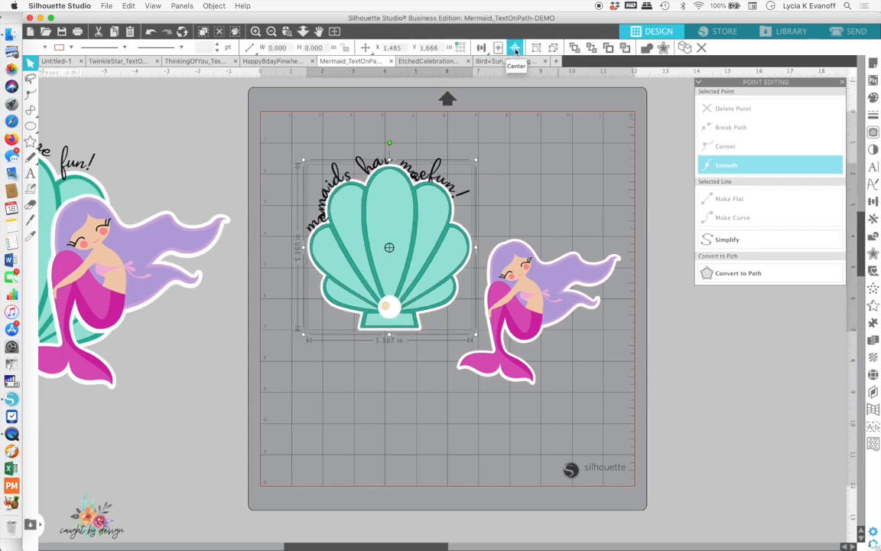
# - Move the mermaid over the lower right part of the shell and bring it to the front
pyautogui.click(290, 351)
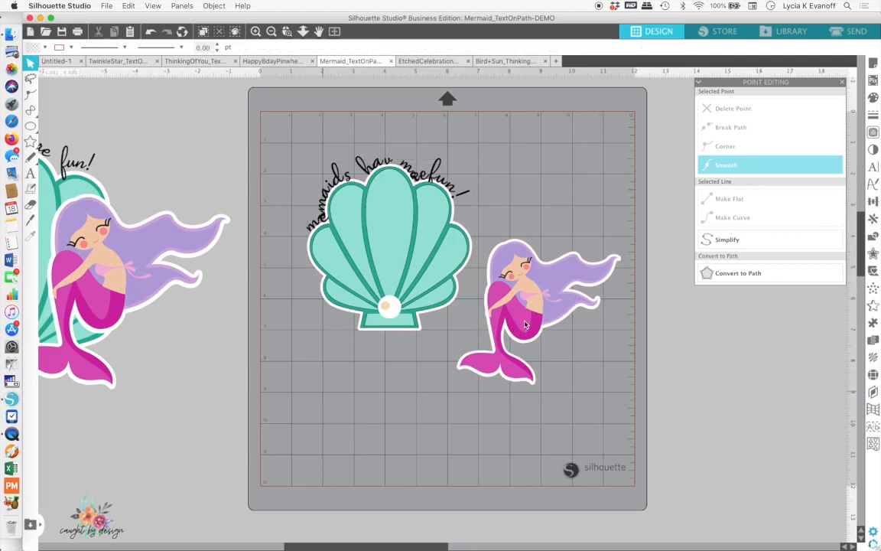
pyautogui.moveTo(527, 326); pyautogui.dragTo(445, 301)
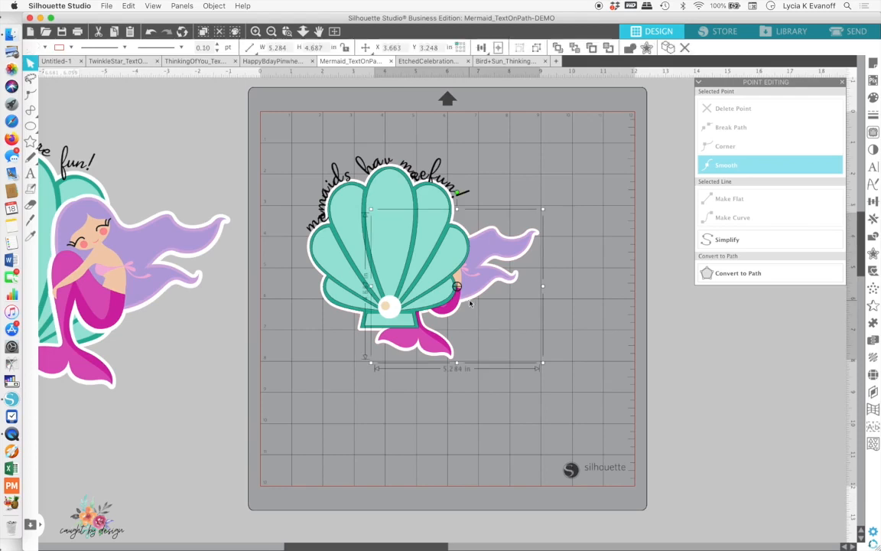
pyautogui.click(558, 48)
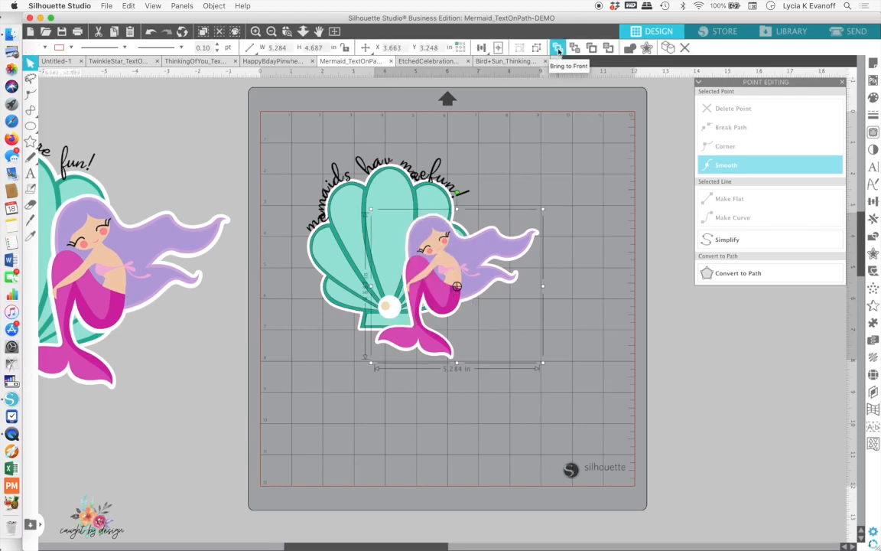
# - Switch to the EtchedCelebrationPlate_TextOnPath-DEMO document and move the finished birthday plate design off the left side of the page
pyautogui.click(413, 61)
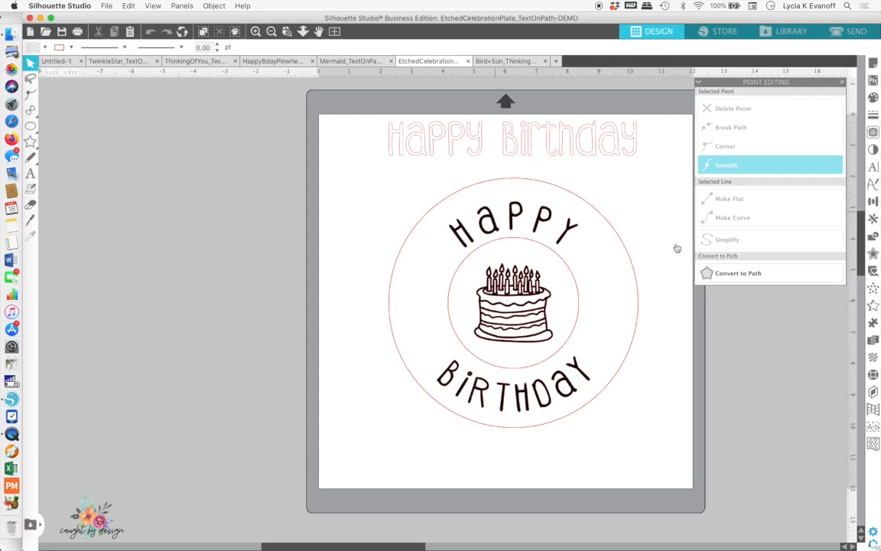
pyautogui.moveTo(498, 240); pyautogui.dragTo(136, 243)
pyautogui.click(447, 154)
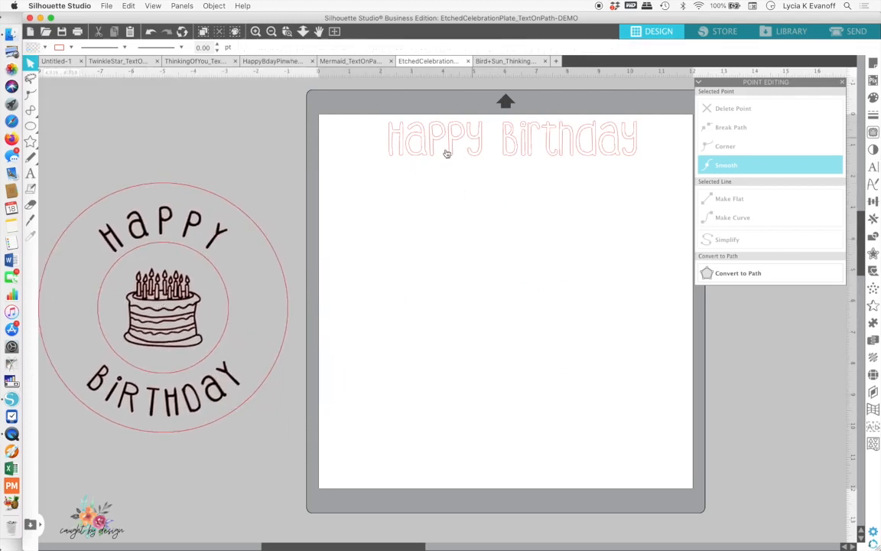
# - Draw a large ellipse on the page below the "Happy Birthday" text
pyautogui.click(31, 127)
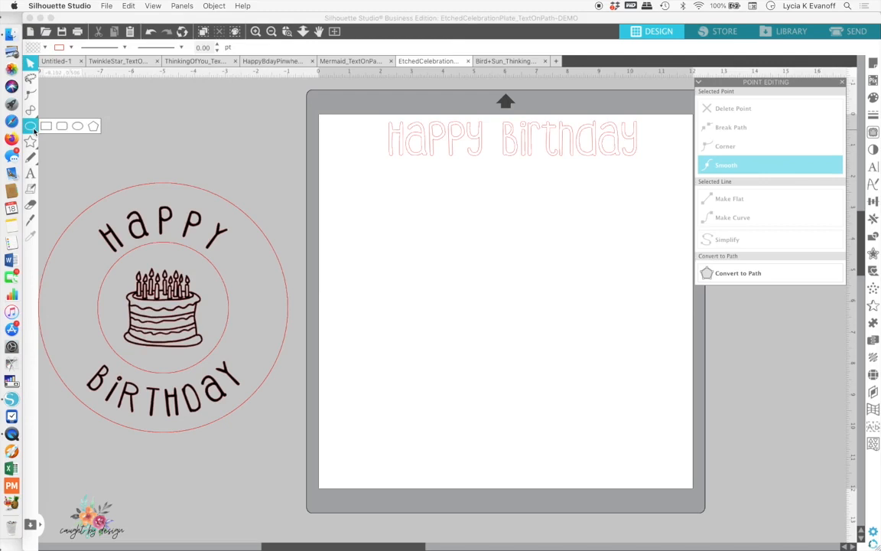
pyautogui.click(77, 127)
pyautogui.moveTo(412, 211); pyautogui.dragTo(637, 459)
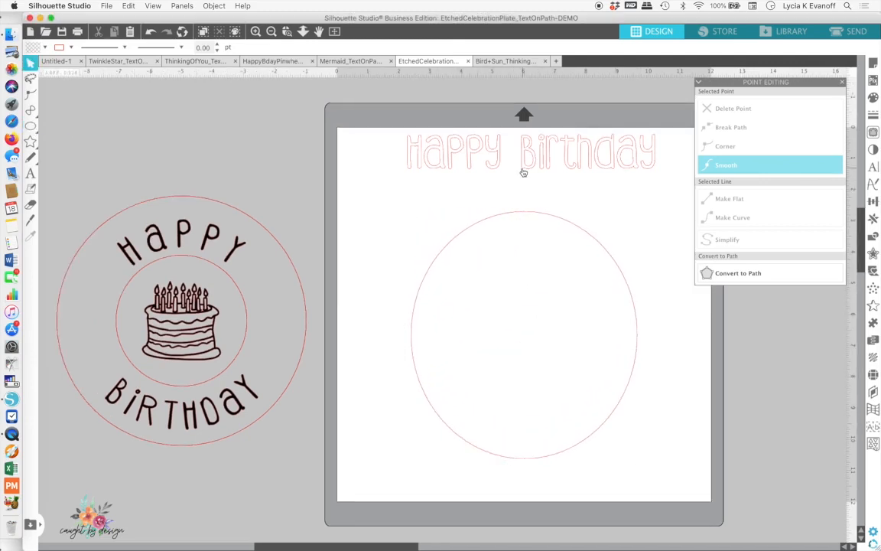
# - Try fitting the whole "Happy Birthday" text onto the ellipse, starting at its upper left edge
pyautogui.click(523, 172)
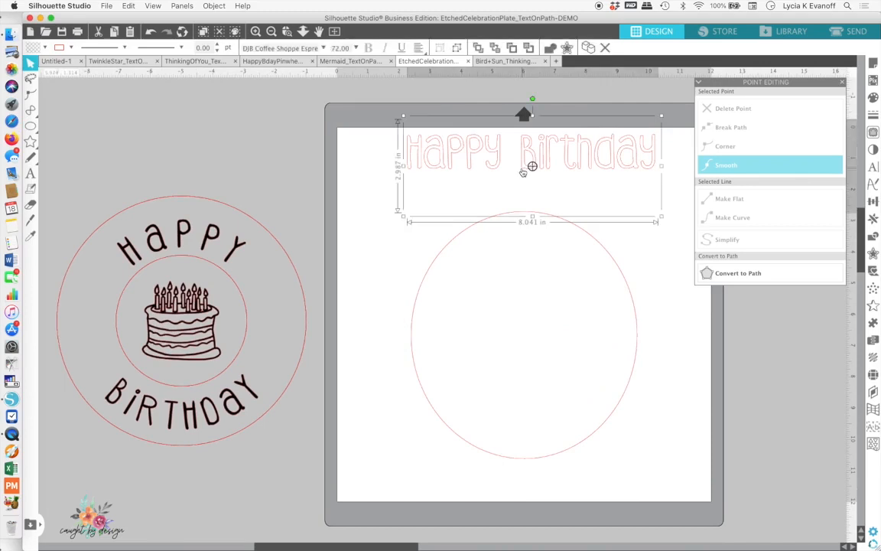
pyautogui.doubleClick(523, 172)
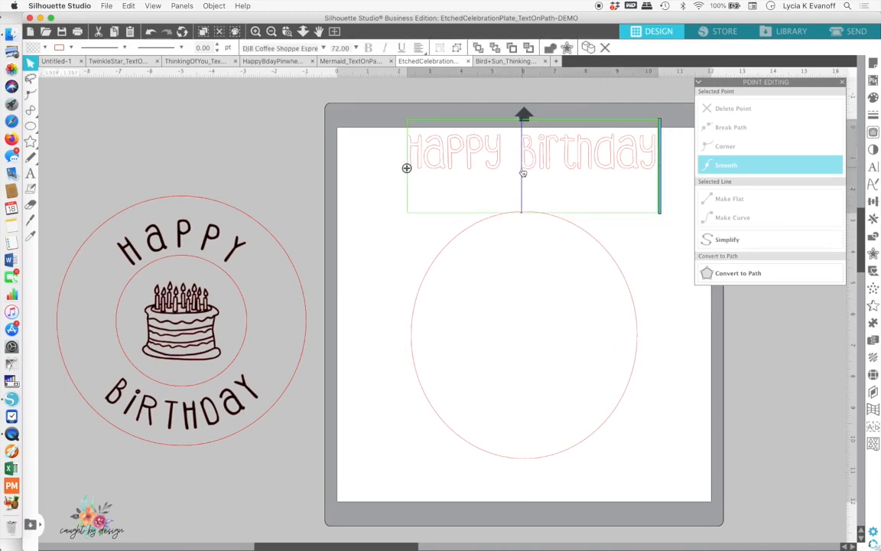
pyautogui.moveTo(485, 224); pyautogui.dragTo(464, 230)
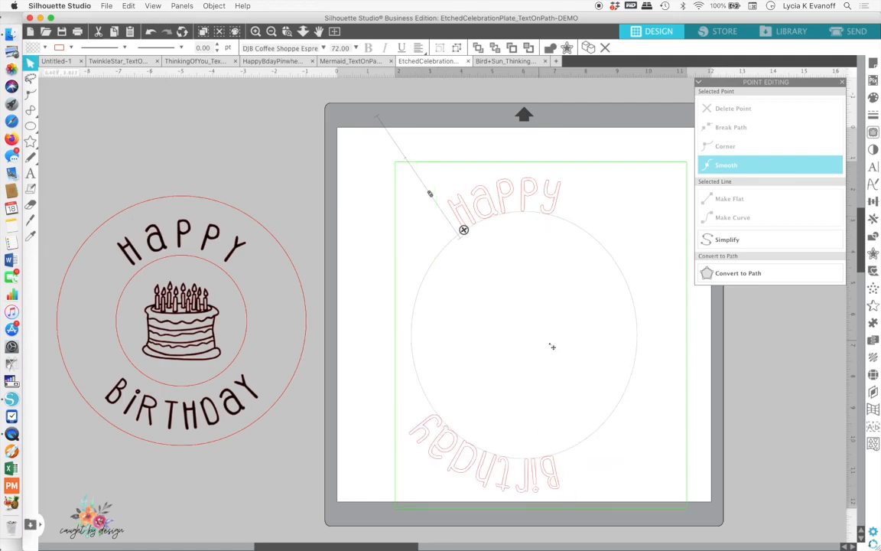
# - Remove spaces between the two curved words and slide the text clockwise along the top of the ellipse
pyautogui.press('BackSpace')
pyautogui.press('BackSpace')
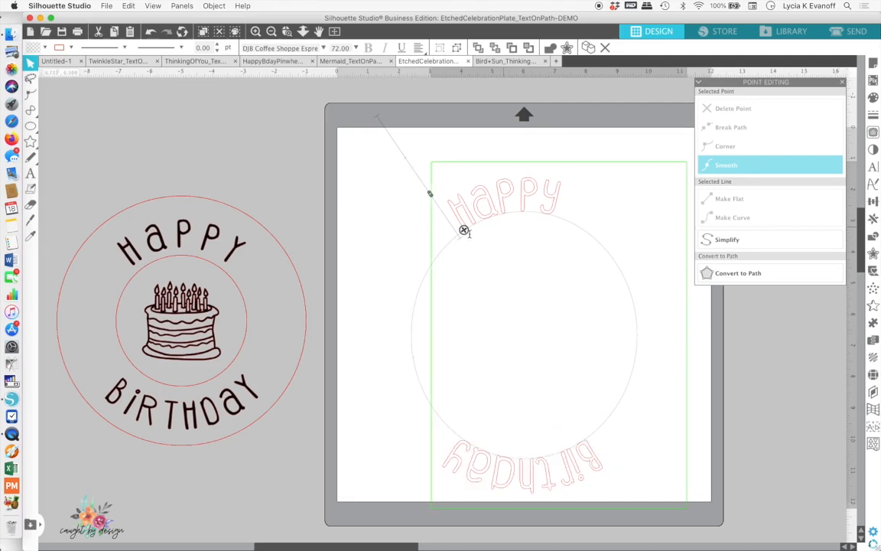
pyautogui.moveTo(464, 230); pyautogui.dragTo(485, 220)
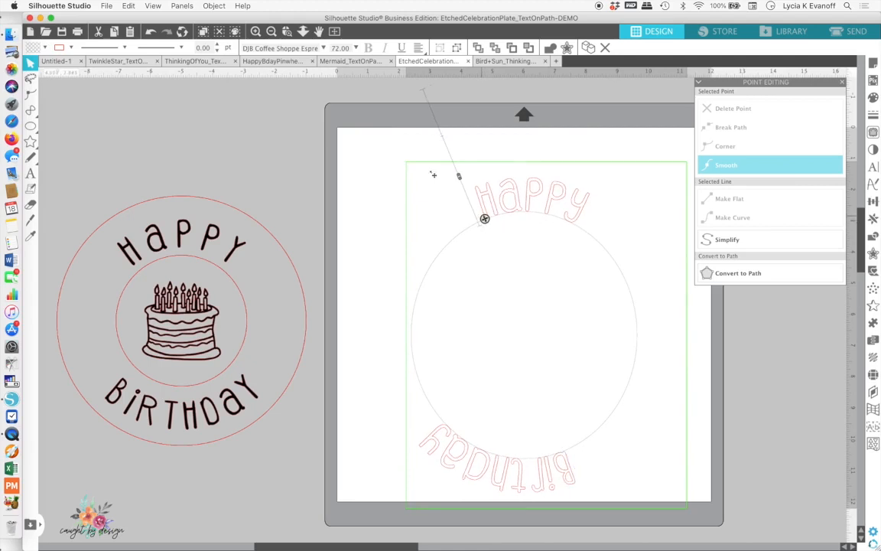
# - Pull the text off the ellipse to the page's upper left and shorten it to "Happy"
pyautogui.moveTo(370, 106); pyautogui.dragTo(265, 145)
pyautogui.moveTo(633, 142); pyautogui.dragTo(349, 143)
pyautogui.press('BackSpace')
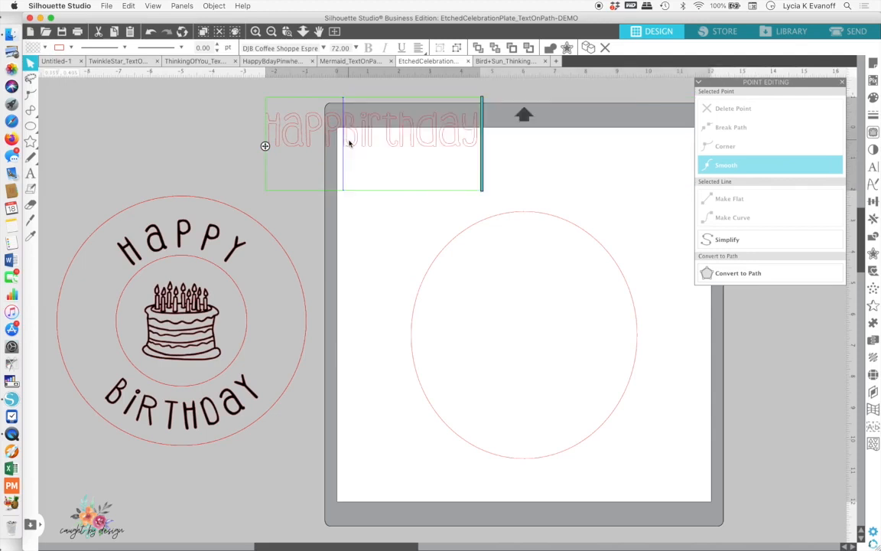
pyautogui.write('y')
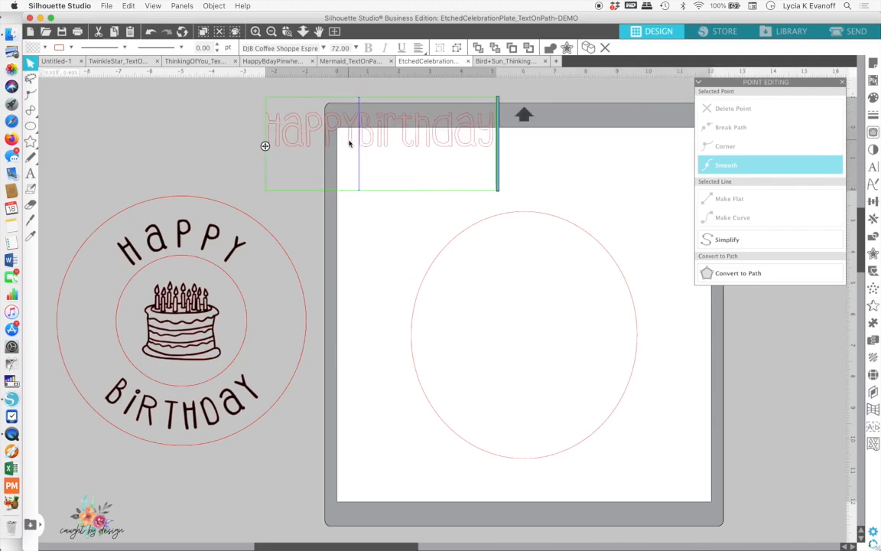
pyautogui.doubleClick(471, 140)
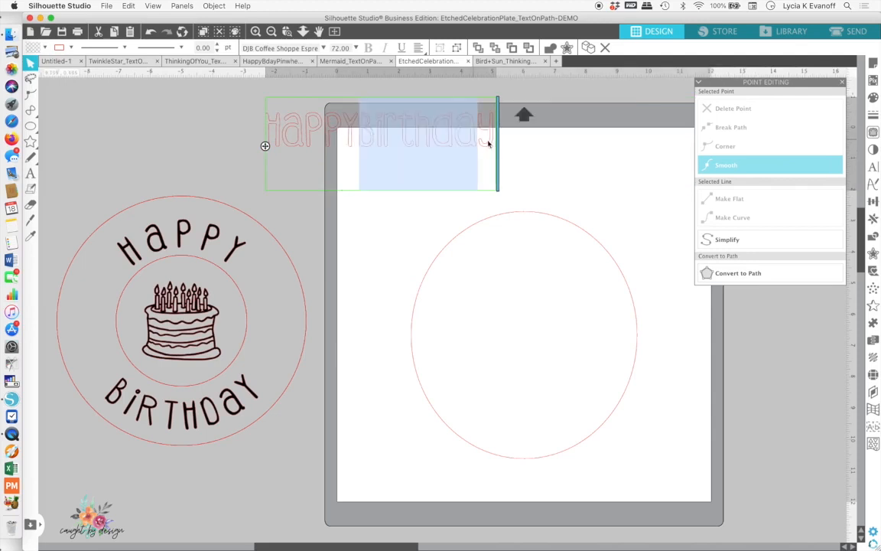
pyautogui.press('BackSpace')
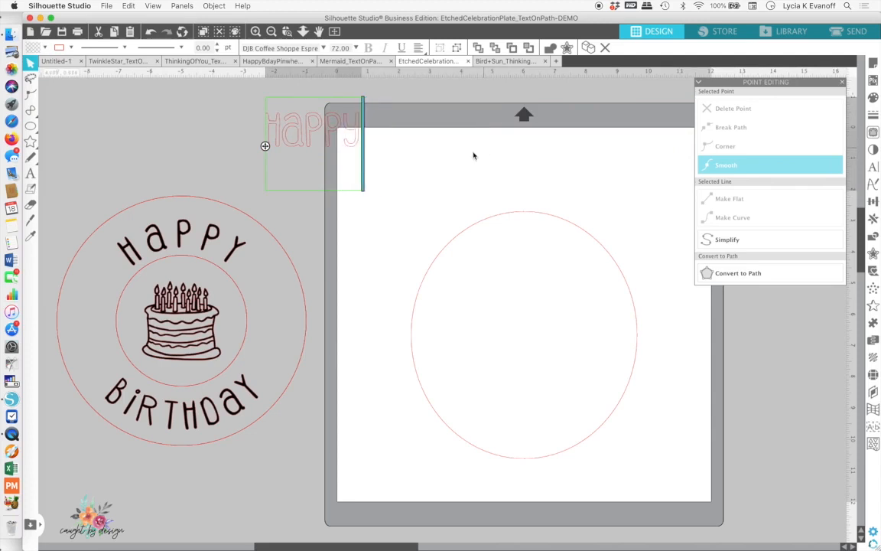
# - Duplicate the "Happy" text beside the original and change the copy to "Birthday"
pyautogui.click(355, 153)
pyautogui.click(354, 143)
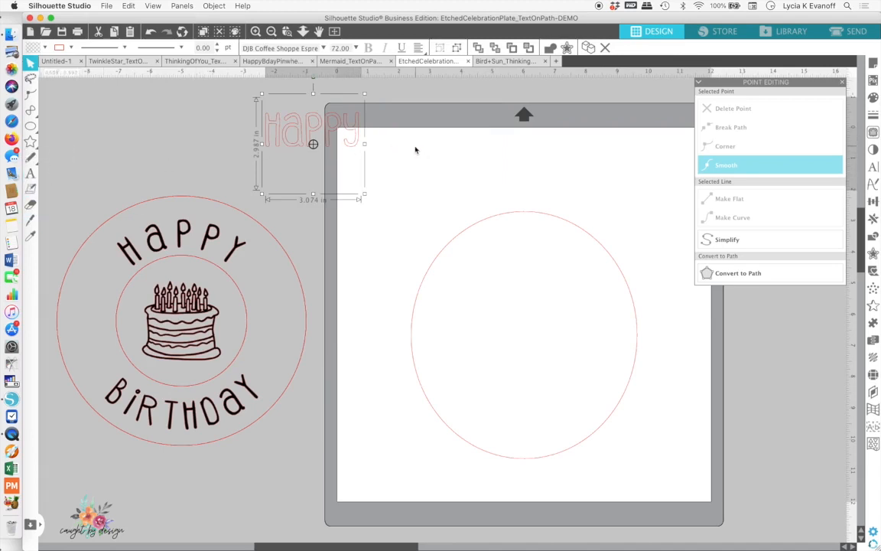
pyautogui.click(354, 144)
pyautogui.click(353, 150)
pyautogui.moveTo(362, 142); pyautogui.dragTo(493, 157)
pyautogui.doubleClick(492, 157)
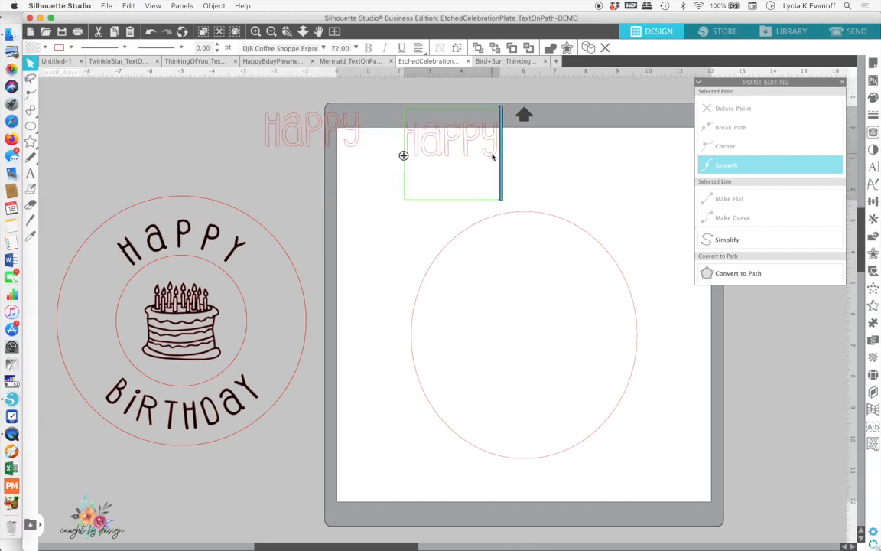
pyautogui.press('super+a')
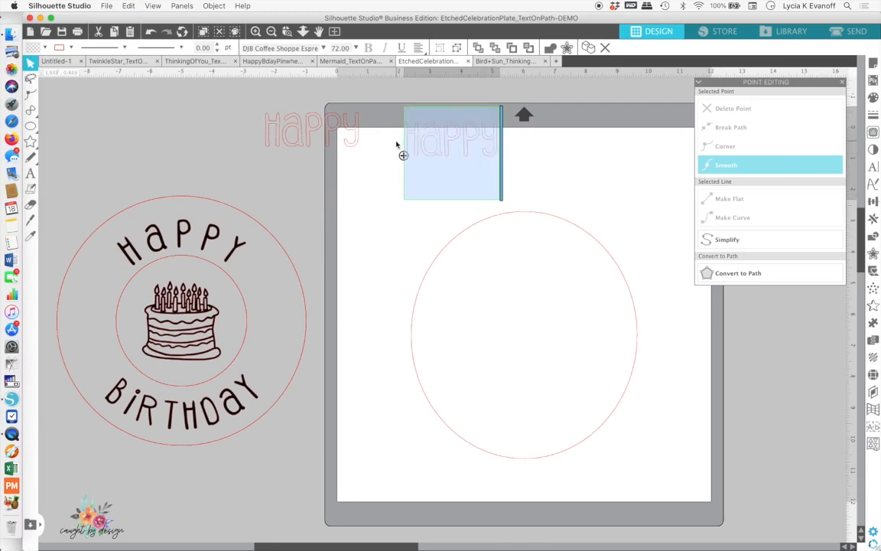
pyautogui.write('Bir')
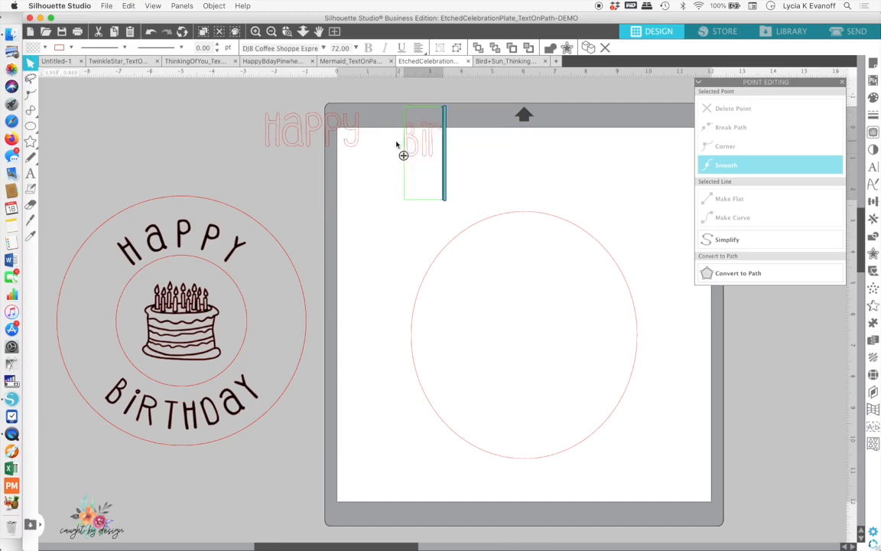
pyautogui.write('thday')
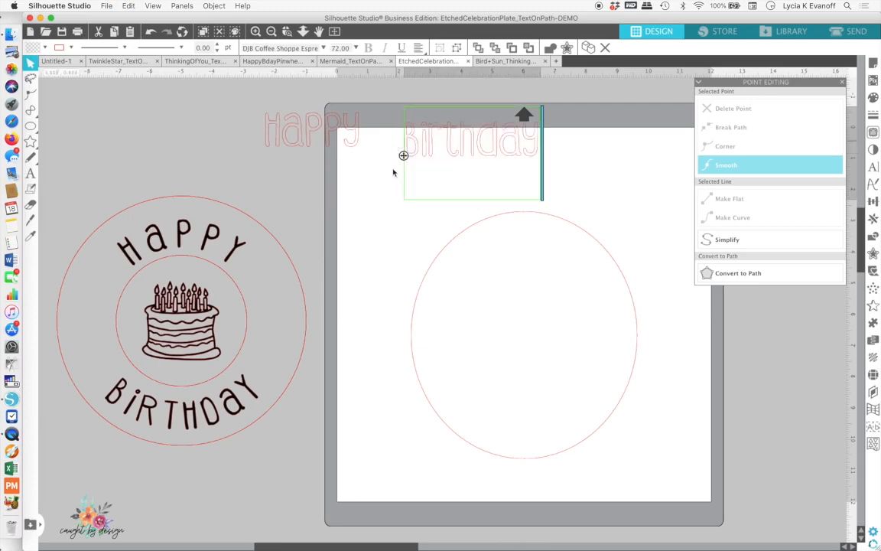
pyautogui.click(365, 215)
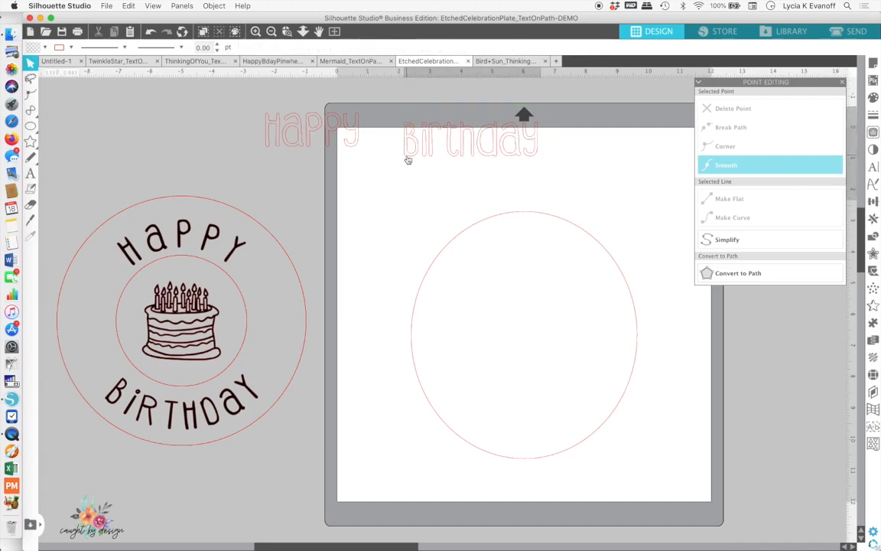
# - Fit the "Birthday" text to the bottom of the ellipse so it reads upright inside the edge
pyautogui.click(408, 160)
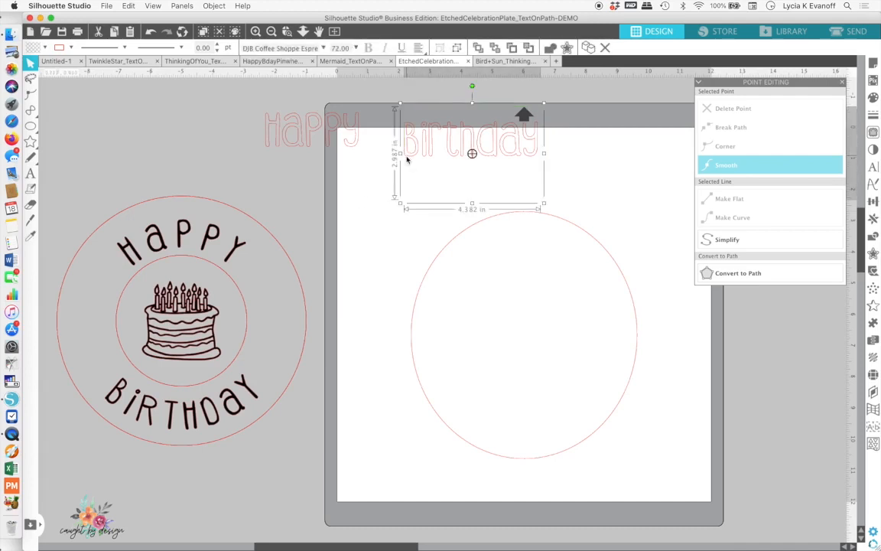
pyautogui.doubleClick(406, 157)
pyautogui.moveTo(440, 253); pyautogui.dragTo(455, 444)
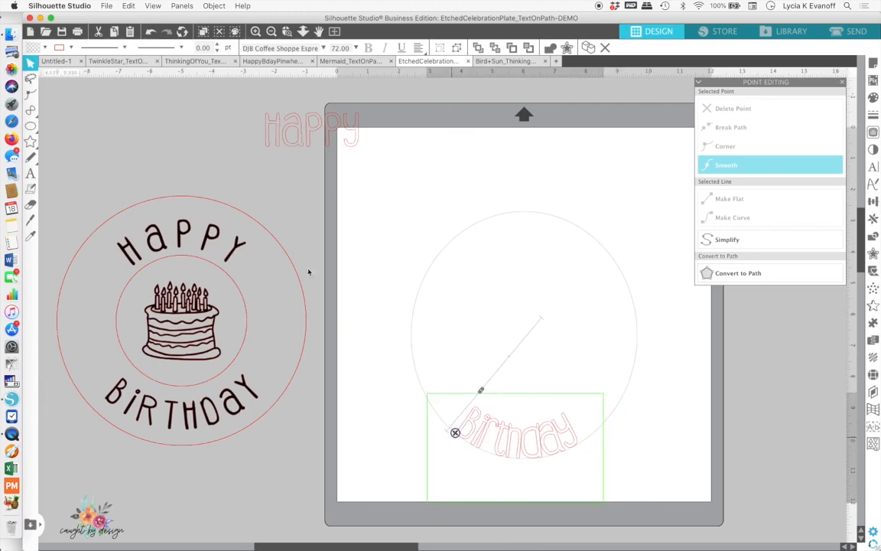
# - Fit the "Happy" text to the top of the ellipse and offset it to sit inside the edge
pyautogui.click(283, 146)
pyautogui.doubleClick(283, 147)
pyautogui.moveTo(265, 145); pyautogui.dragTo(485, 232)
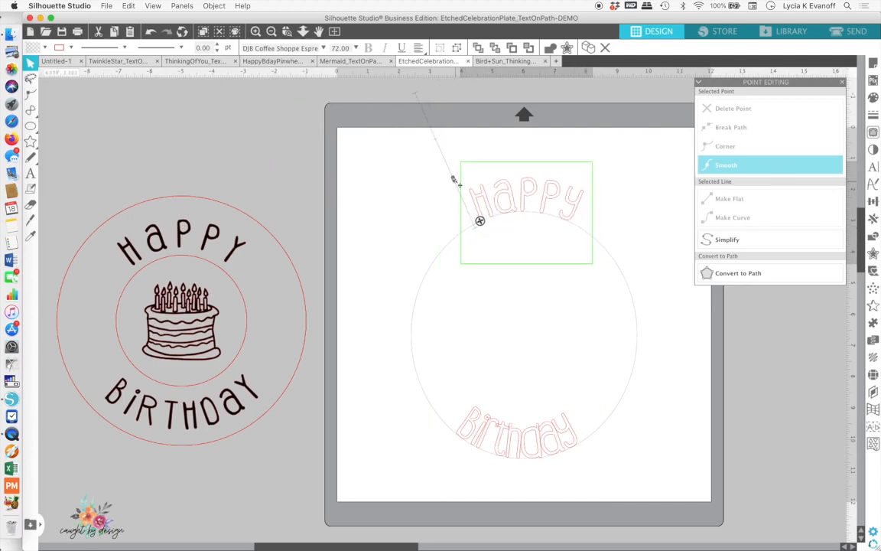
pyautogui.moveTo(453, 181); pyautogui.dragTo(471, 217)
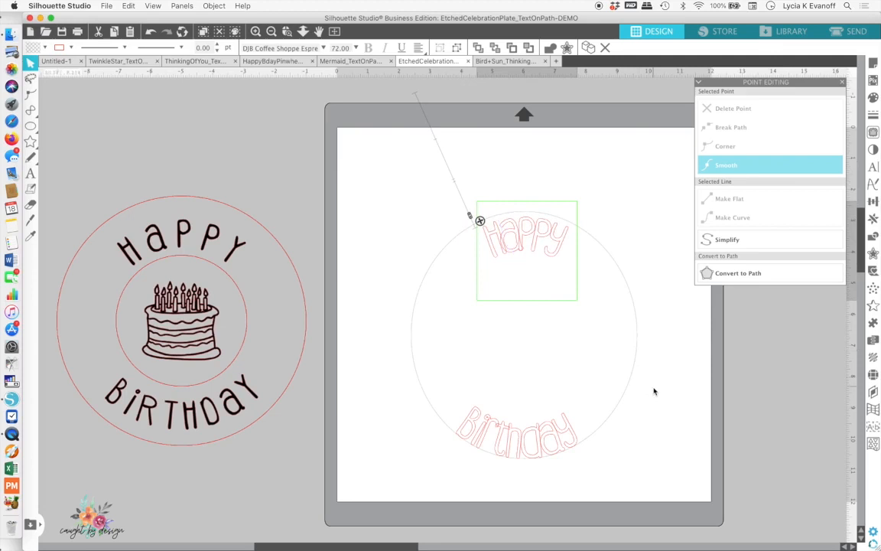
# - Set the character spacing of both the "Happy" and "Birthday" texts on the ellipse to 160%
pyautogui.click(541, 251)
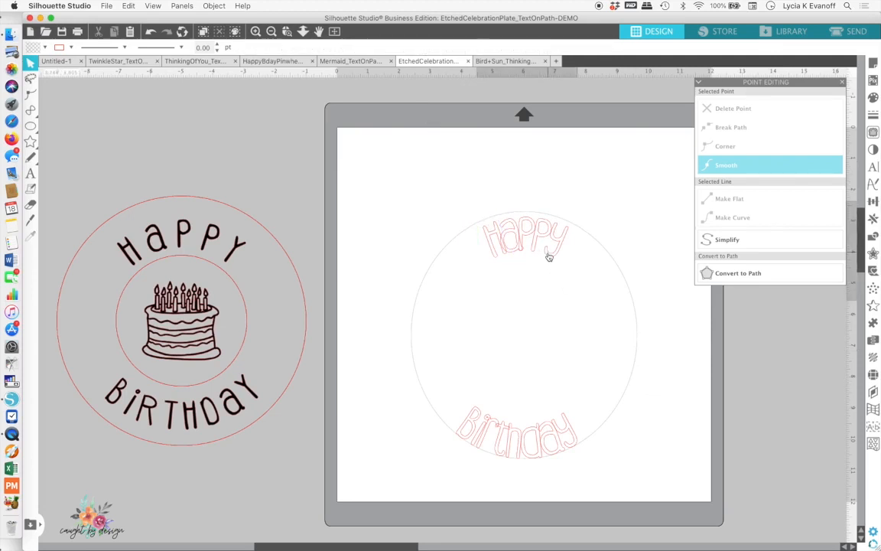
pyautogui.click(549, 256)
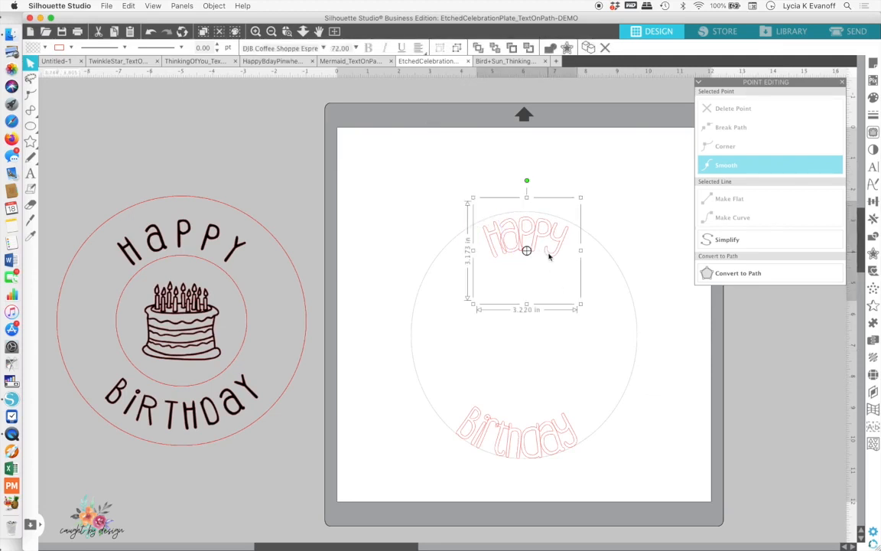
pyautogui.keyDown('shift'); pyautogui.click(557, 432); pyautogui.keyUp('shift')
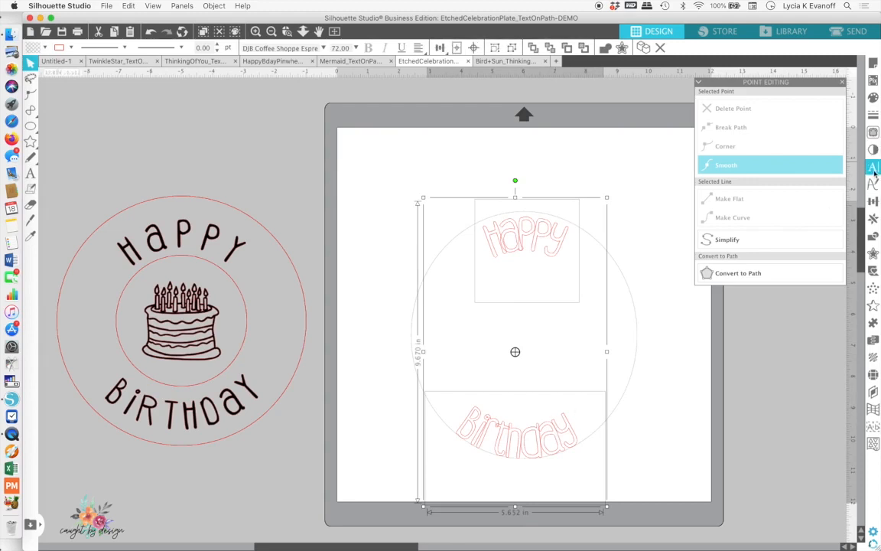
pyautogui.click(875, 173)
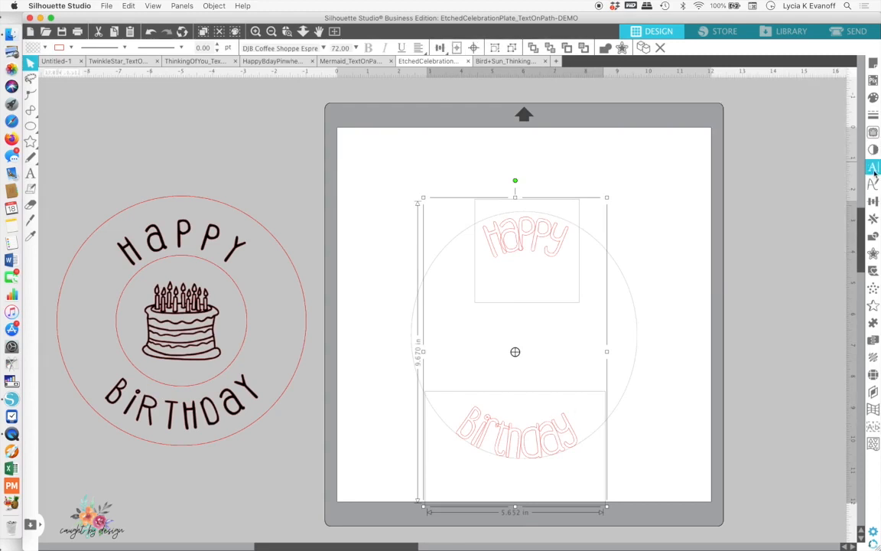
pyautogui.click(874, 172)
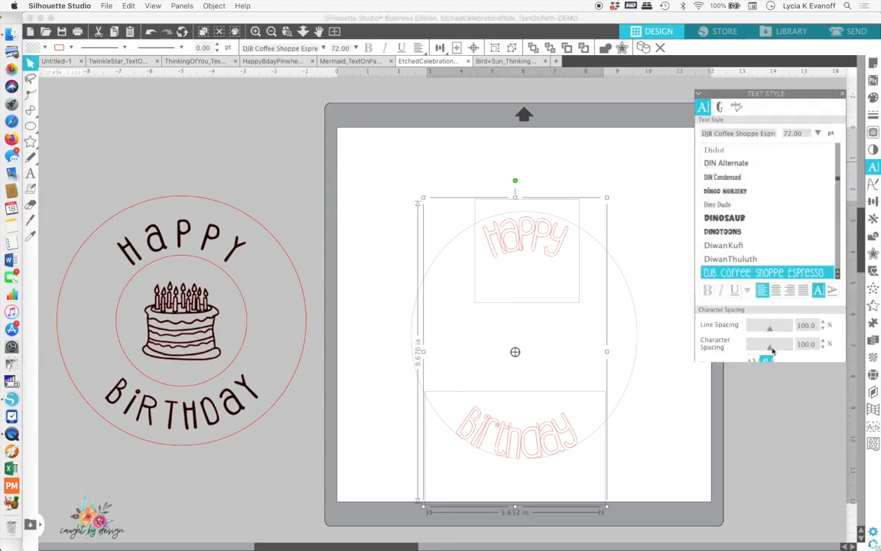
pyautogui.moveTo(769, 338); pyautogui.dragTo(782, 337)
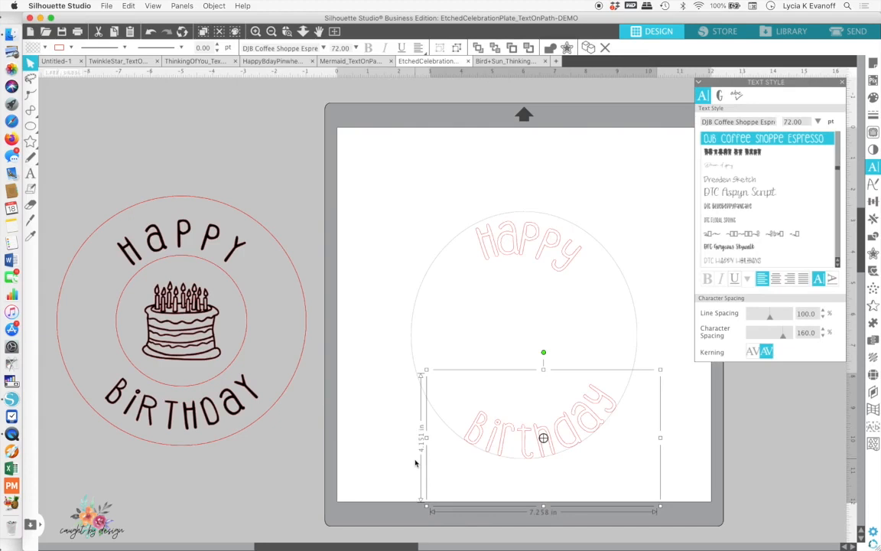
# - Switch to the Bird+Sun "thinking of you" card document and ungroup the card design twice in the Send workspace
pyautogui.click(498, 63)
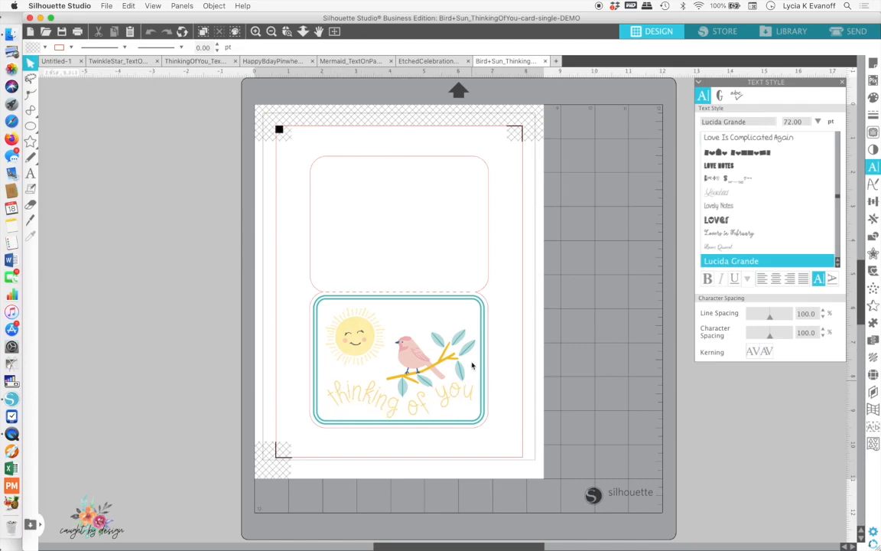
pyautogui.click(844, 31)
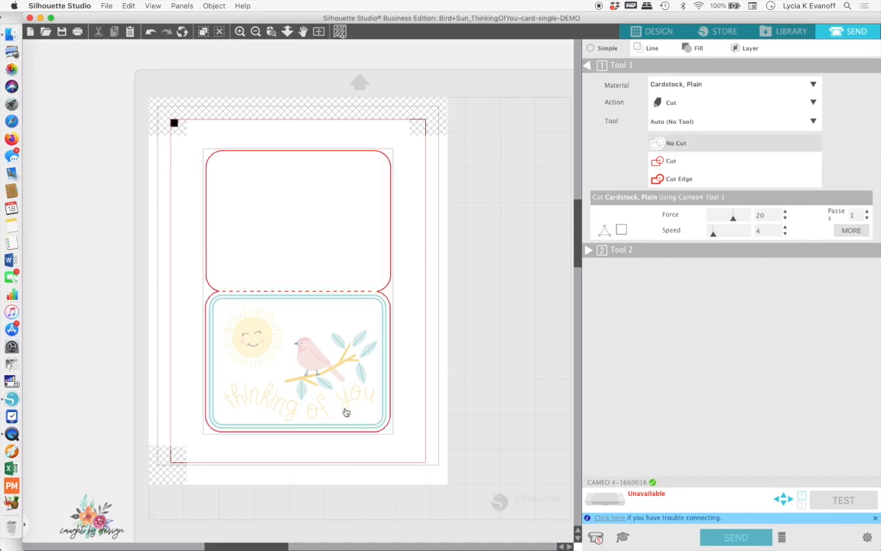
pyautogui.rightClick(346, 412)
pyautogui.click(354, 420)
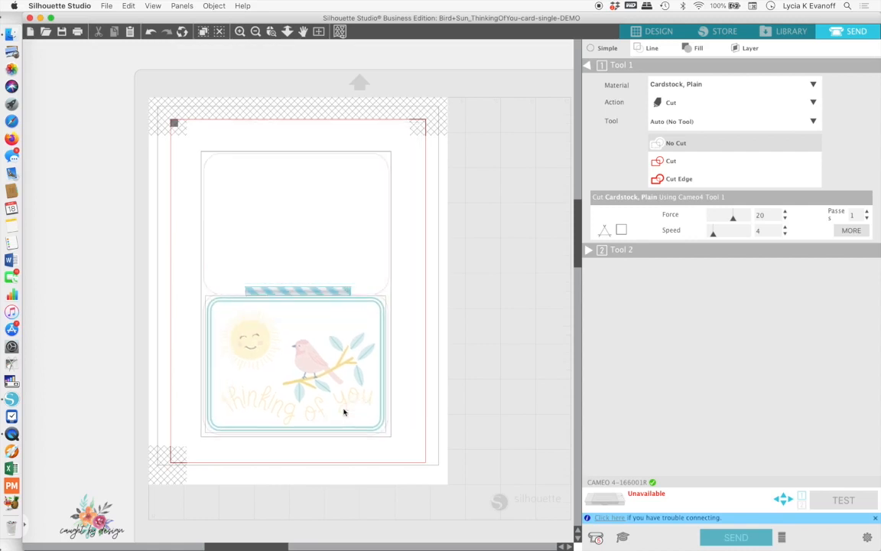
pyautogui.rightClick(344, 411)
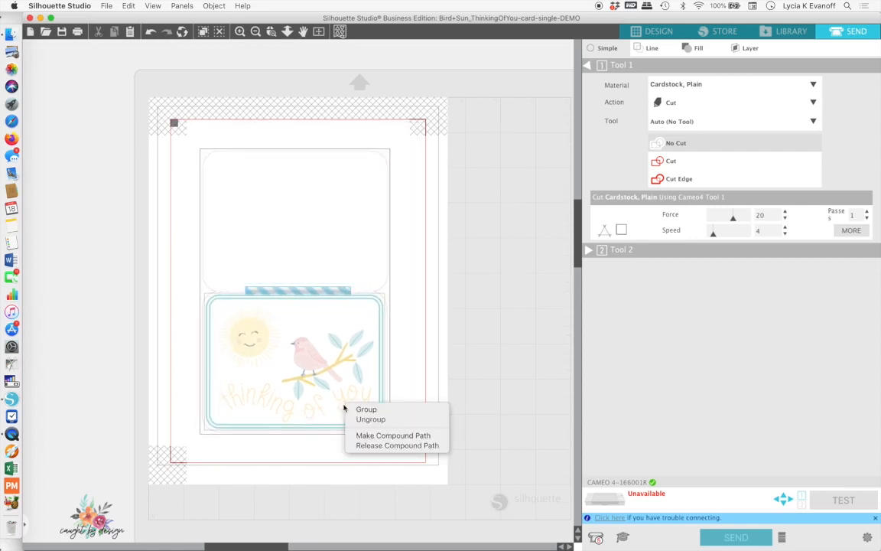
pyautogui.click(361, 420)
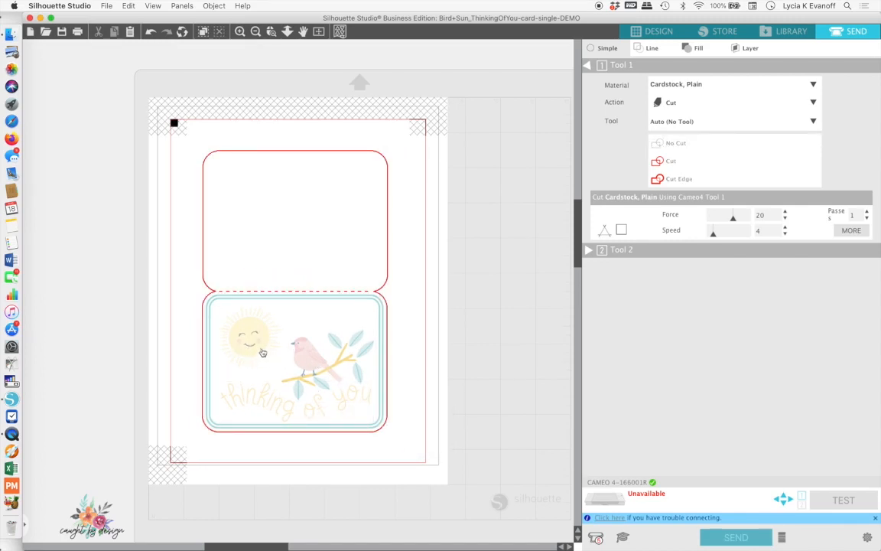
# - Try Cut on the "thinking of you" text, restore it to No Cut, and return to the Design workspace
pyautogui.click(313, 420)
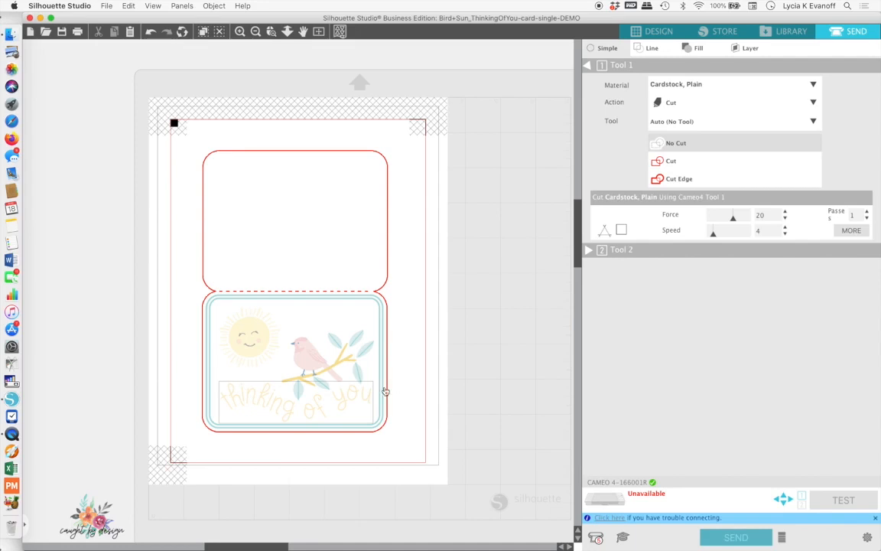
pyautogui.click(658, 162)
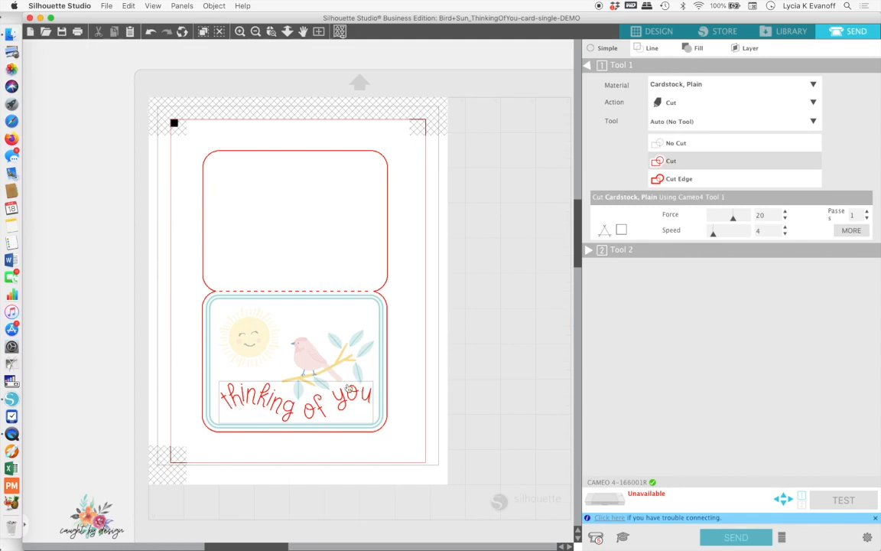
pyautogui.click(668, 143)
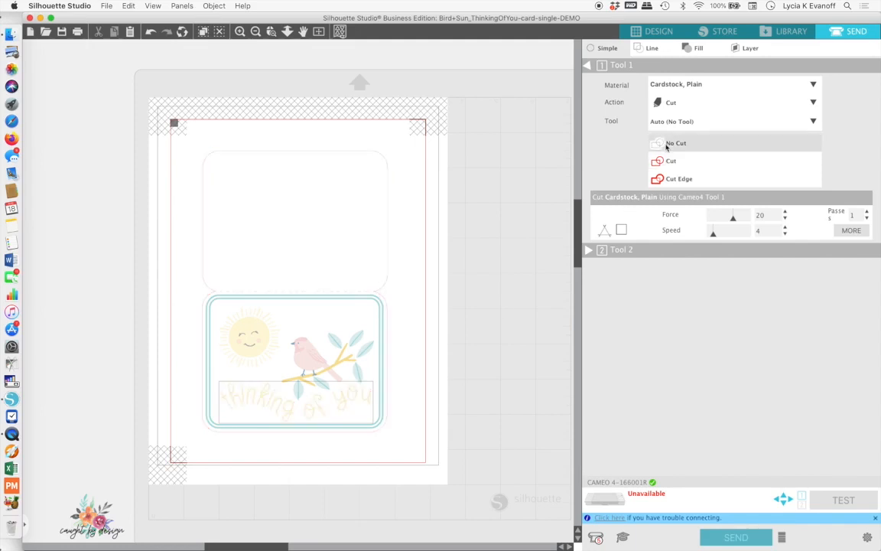
pyautogui.click(382, 416)
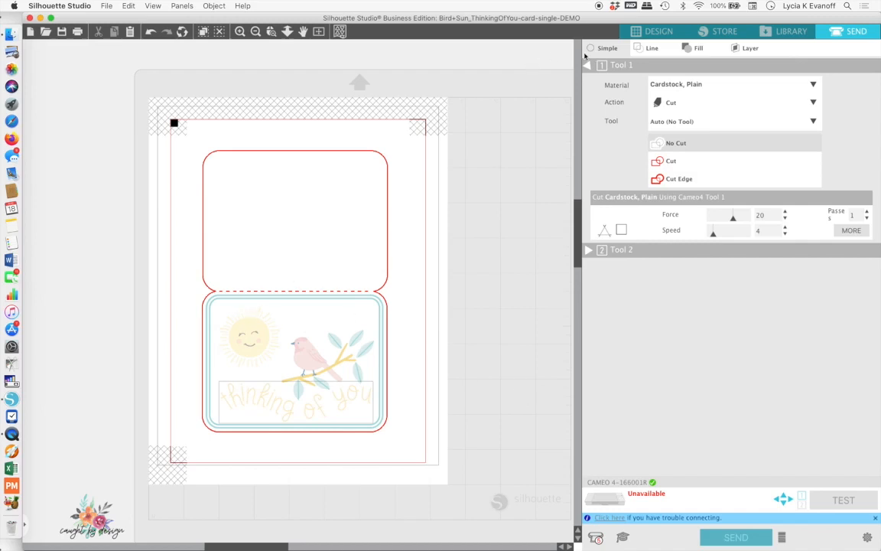
pyautogui.click(654, 30)
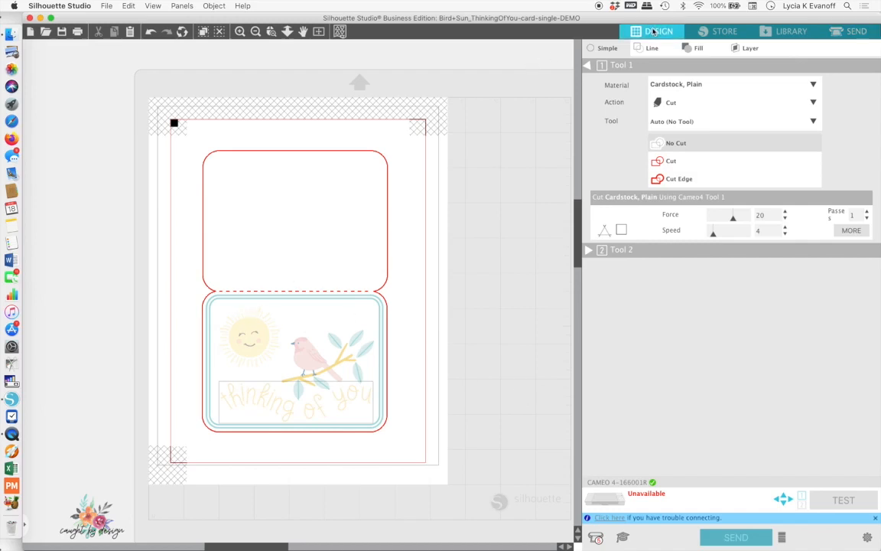